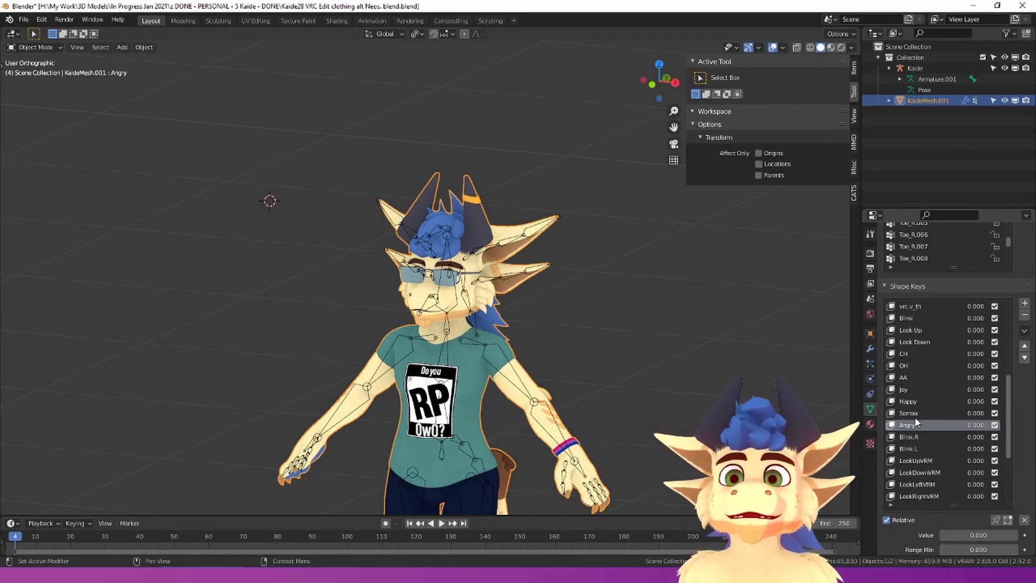
Review the Blink.R, Blink.L and VRM look up, down, left and right shape keys, and examine the character's eyes up close.
left_click(915, 437)
left_click(917, 448)
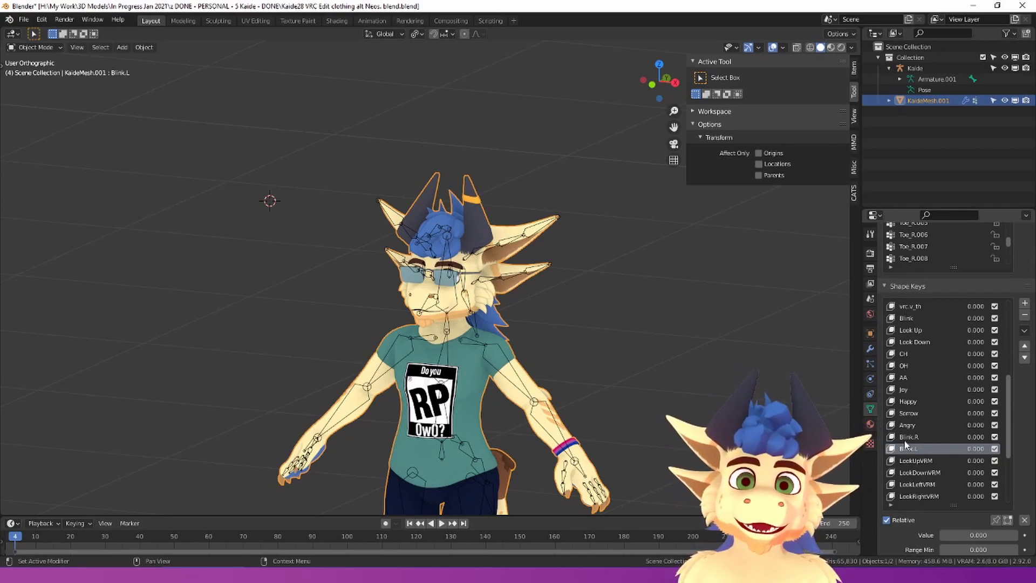
scroll(912, 445, "down", 4)
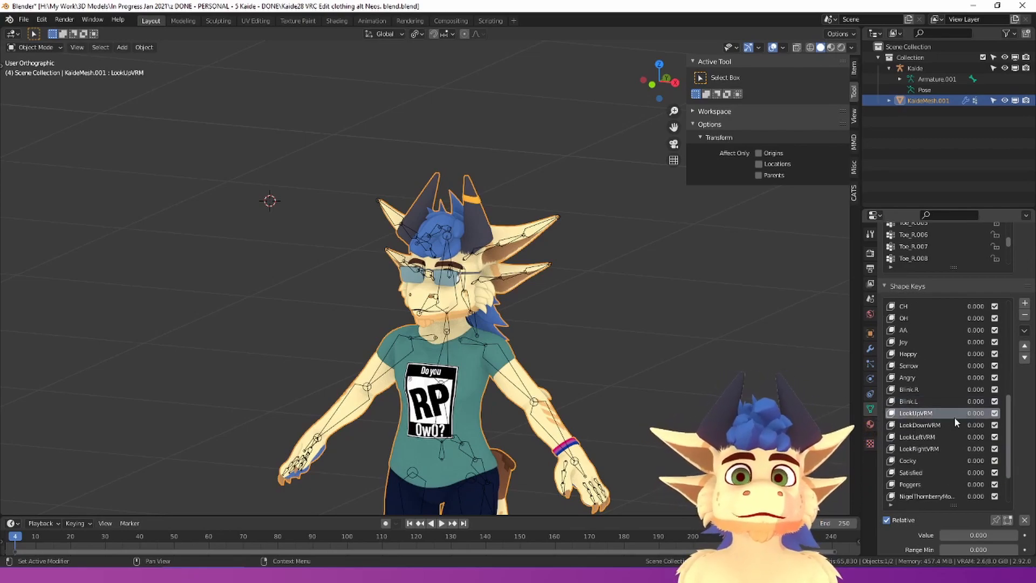
left_click(920, 425)
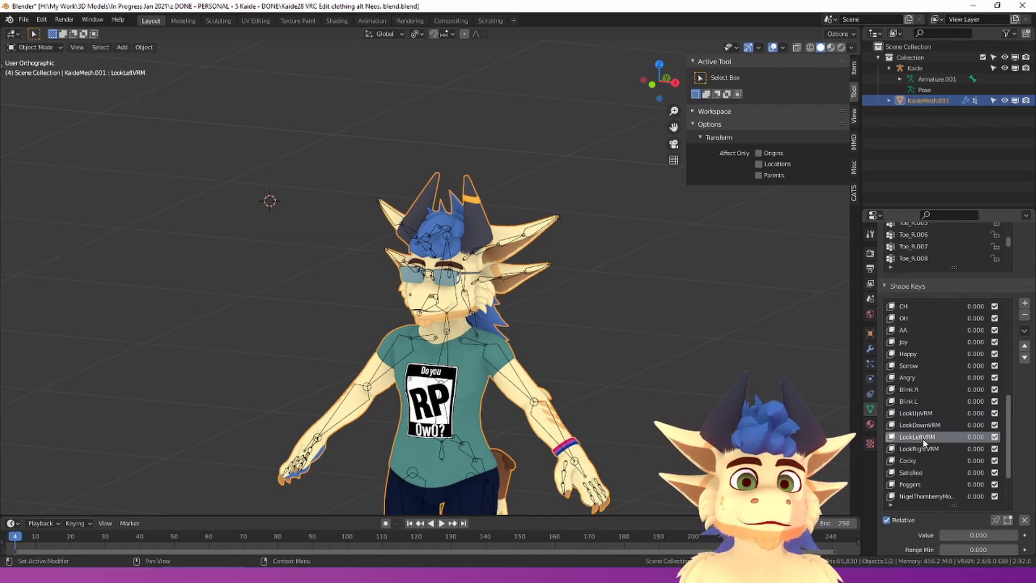
left_click(924, 449)
scroll(471, 302, "up", 5)
scroll(471, 299, "up", 1)
middle_click_drag(471, 298, 507, 273)
scroll(469, 354, "up", 5)
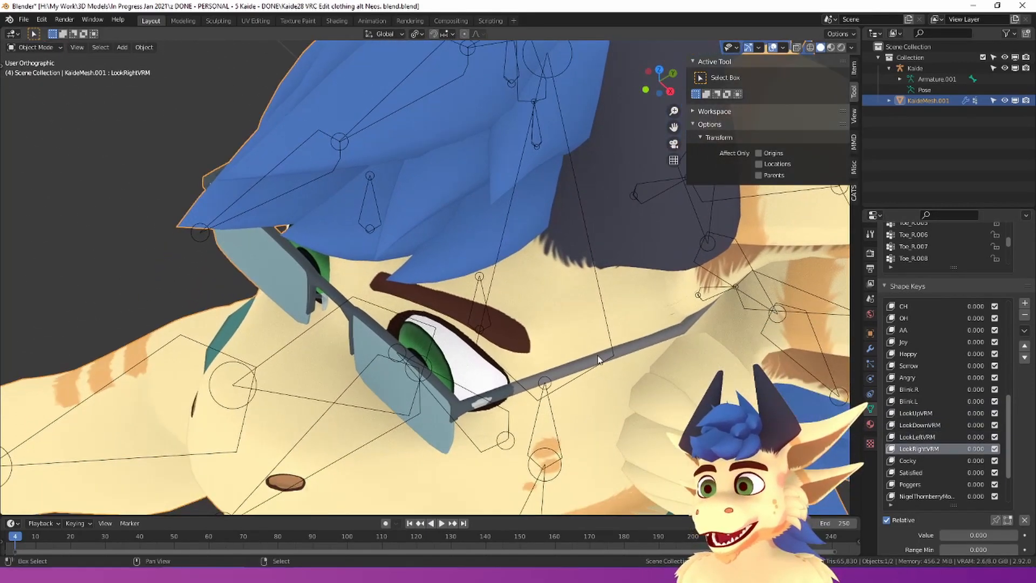
mouse_move(976, 414)
left_mouse_down()
mouse_move(1017, 414)
mouse_move(976, 414)
mouse_move(976, 426)
mouse_move(1017, 426)
mouse_move(976, 426)
left_mouse_up()
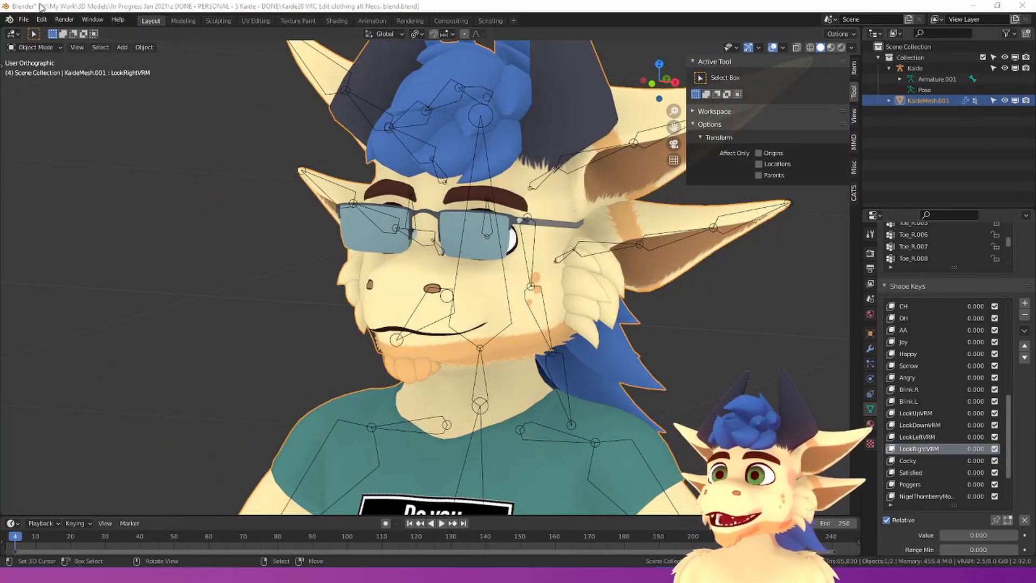
Export the character as an FBX file named Kaide VRM.fbx in the Kaide project folder.
left_click(24, 19)
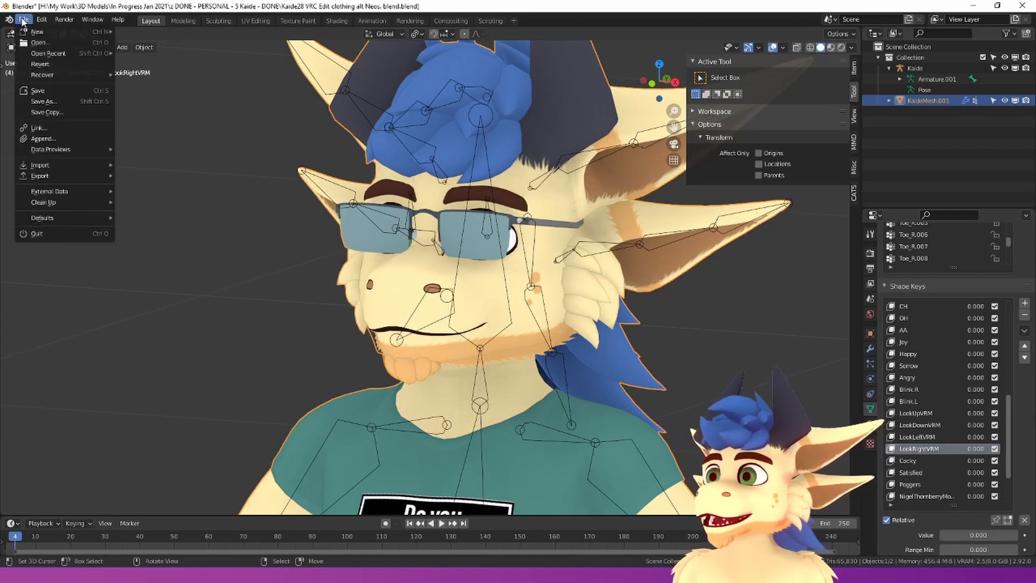
mouse_move(51, 176)
left_click(158, 237)
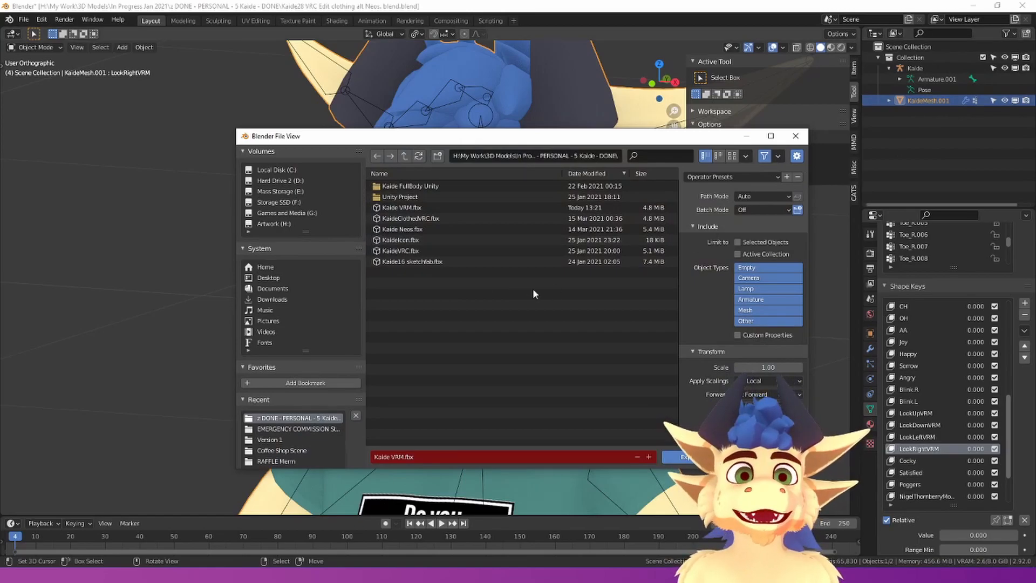
scroll(768, 265, "down", 2)
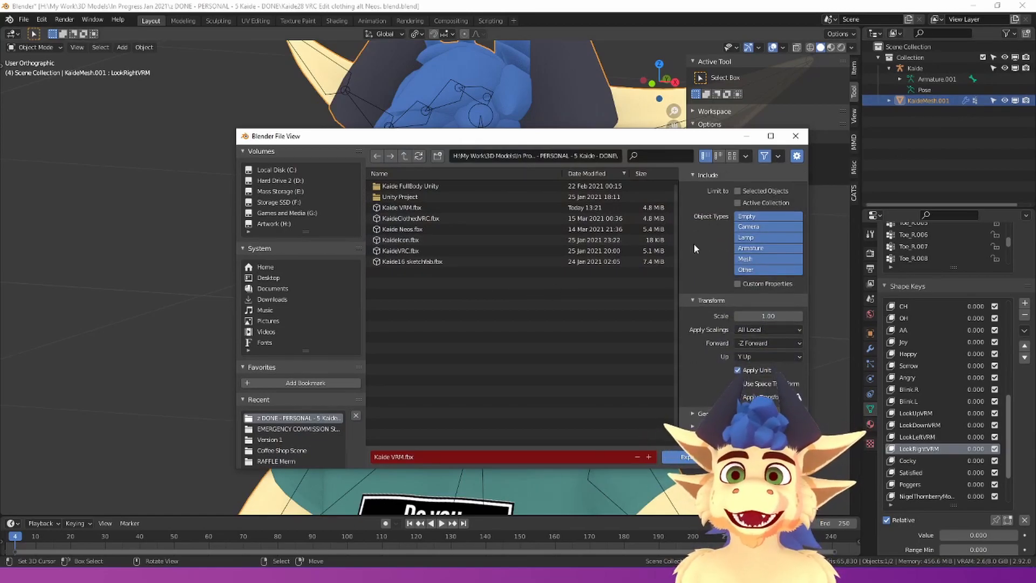
left_click_drag(486, 136, 288, 113)
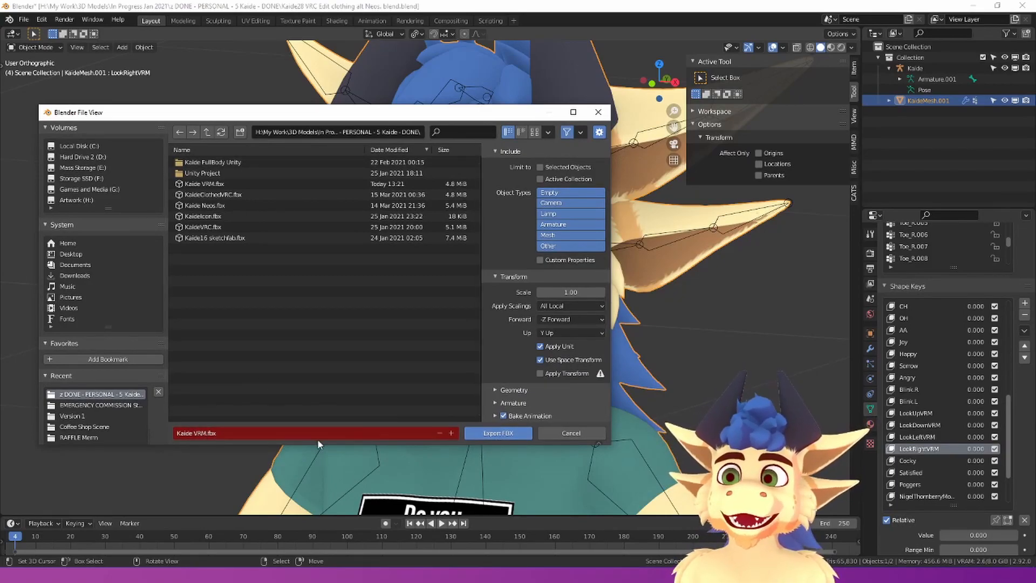
left_click(498, 430)
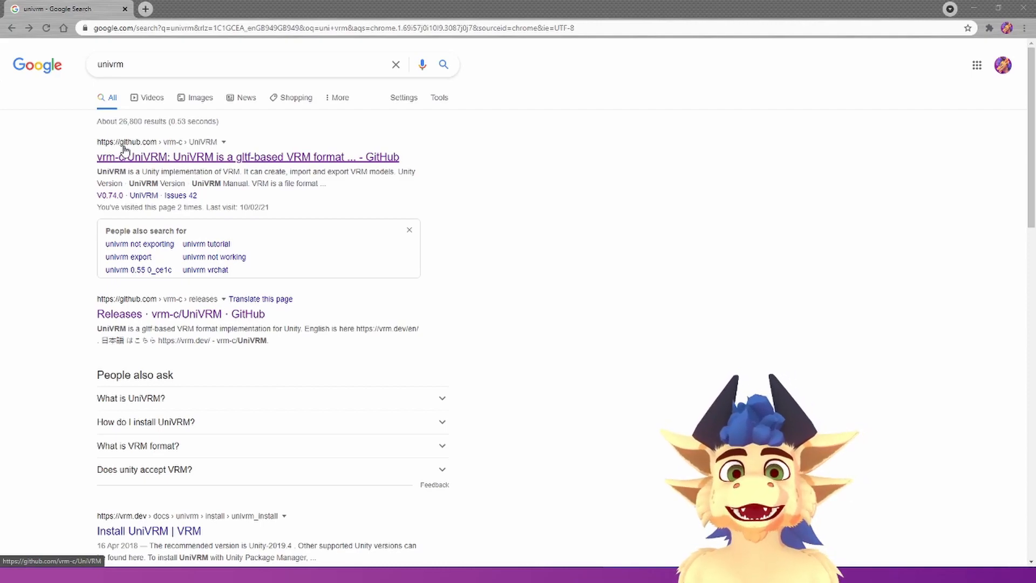
In the browser, open the vrm-c/UniVRM GitHub repository from the search results and go to its releases page.
left_click(139, 158)
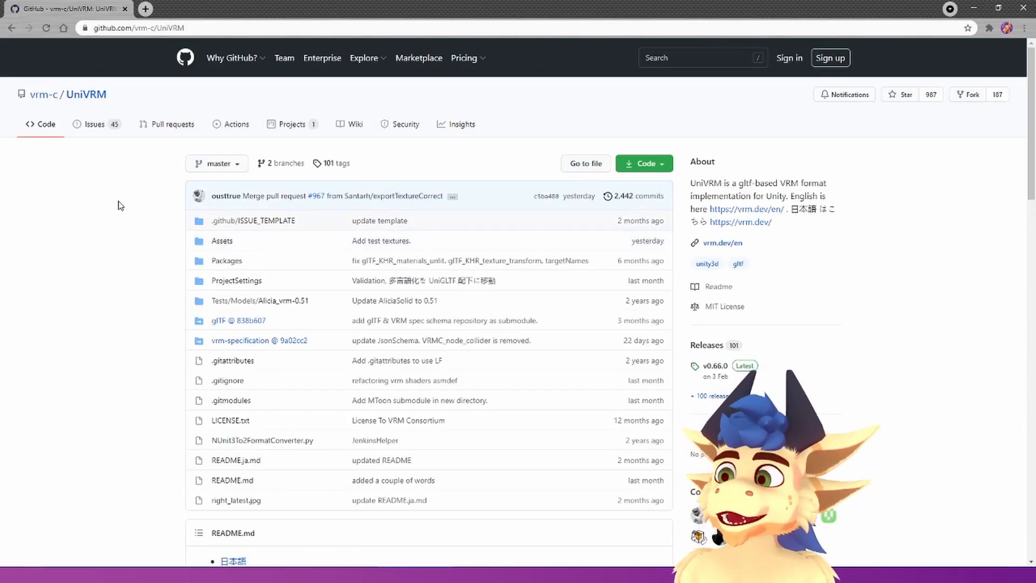
scroll(119, 206, "down", 9)
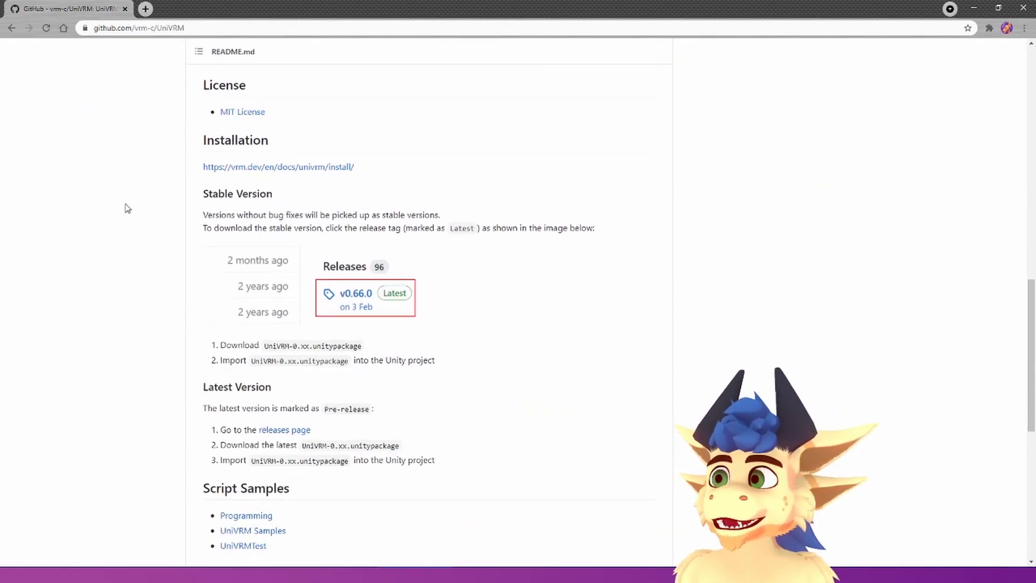
scroll(125, 207, "down", 2)
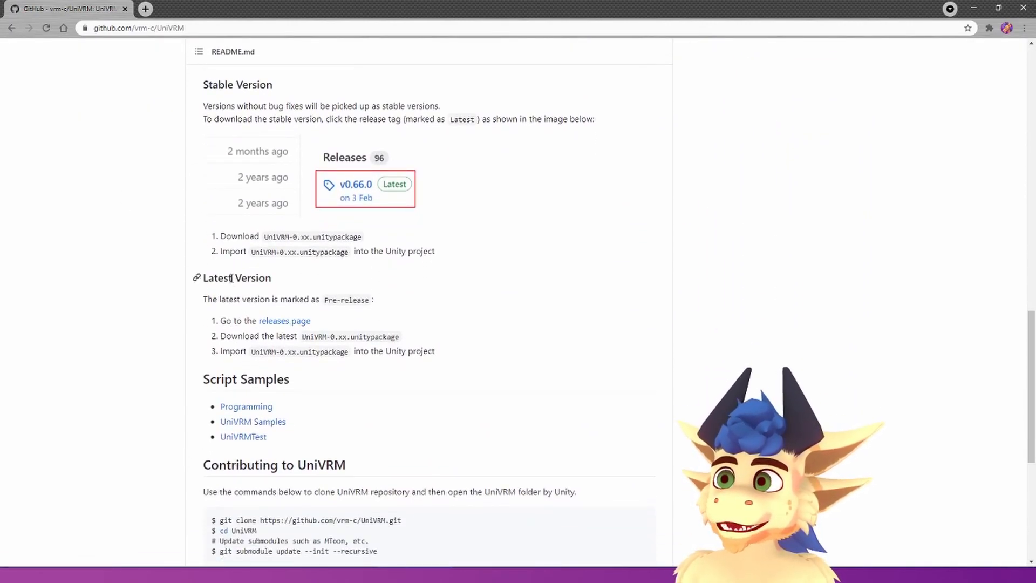
left_click(278, 324)
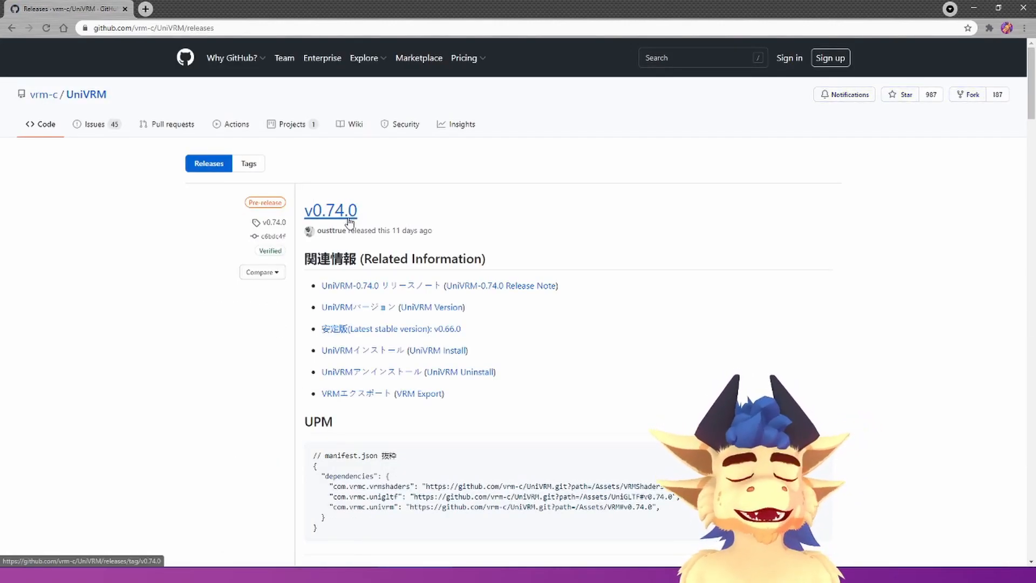
Try to download UniVRM-0.74.0_c6bd.unitypackage from the assets of the v0.74.0 release.
scroll(341, 213, "down", 6)
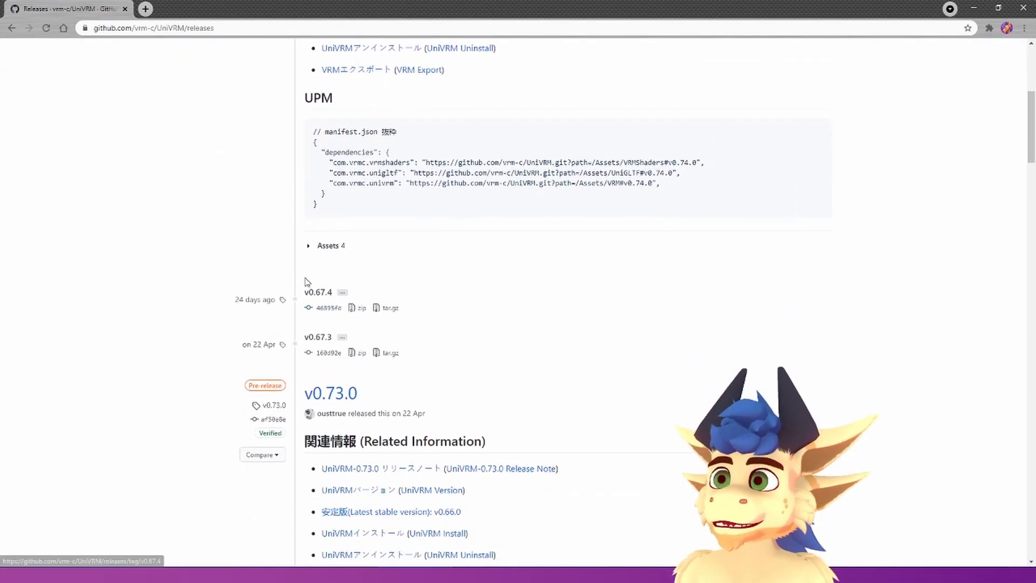
left_click(318, 247)
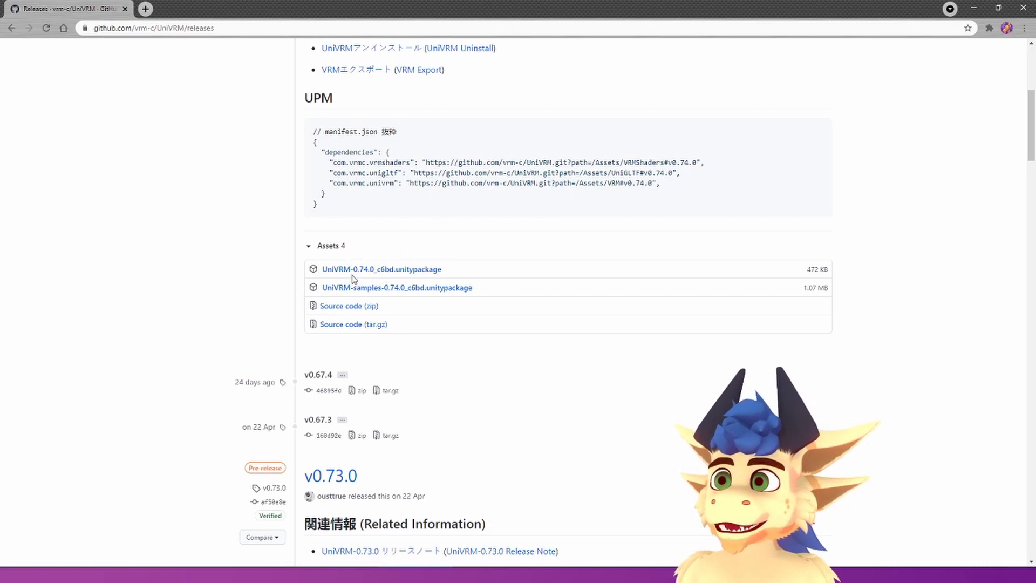
left_click(394, 271)
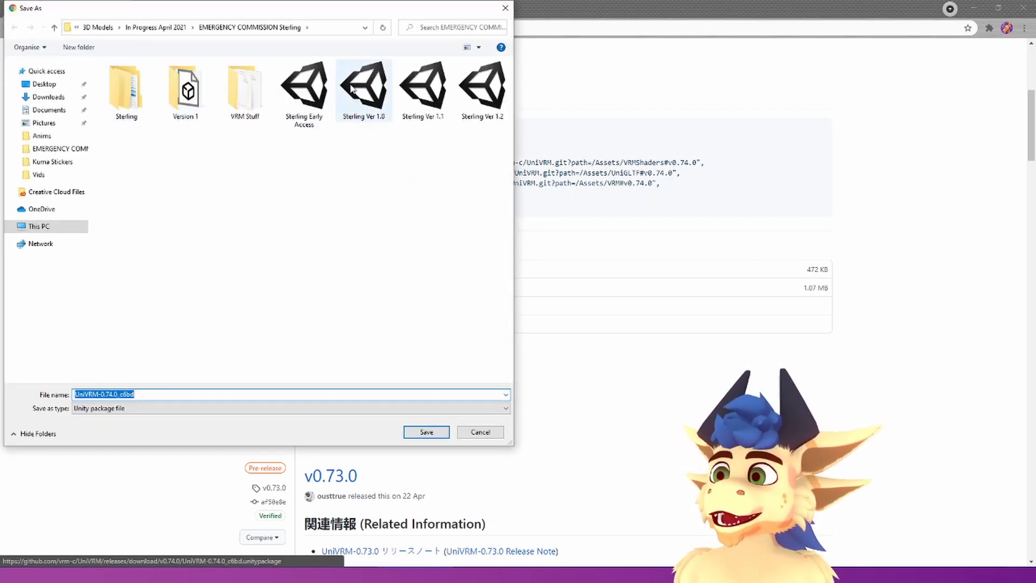
left_click(505, 8)
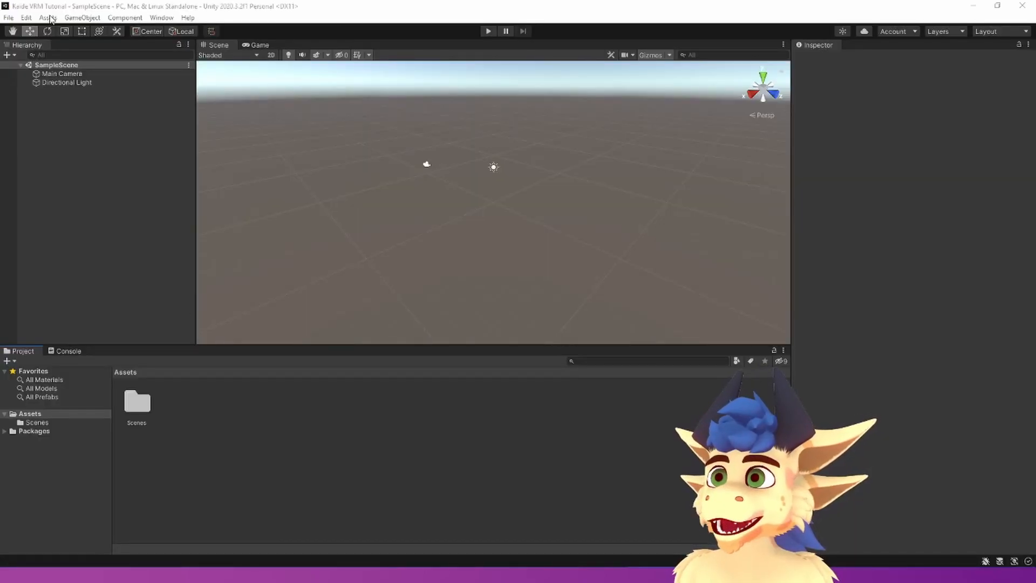
In Unity, import all files of the custom package UniVRM-0.74.0_c6bd and close the UniGLTF editor settings validator.
left_click(47, 18)
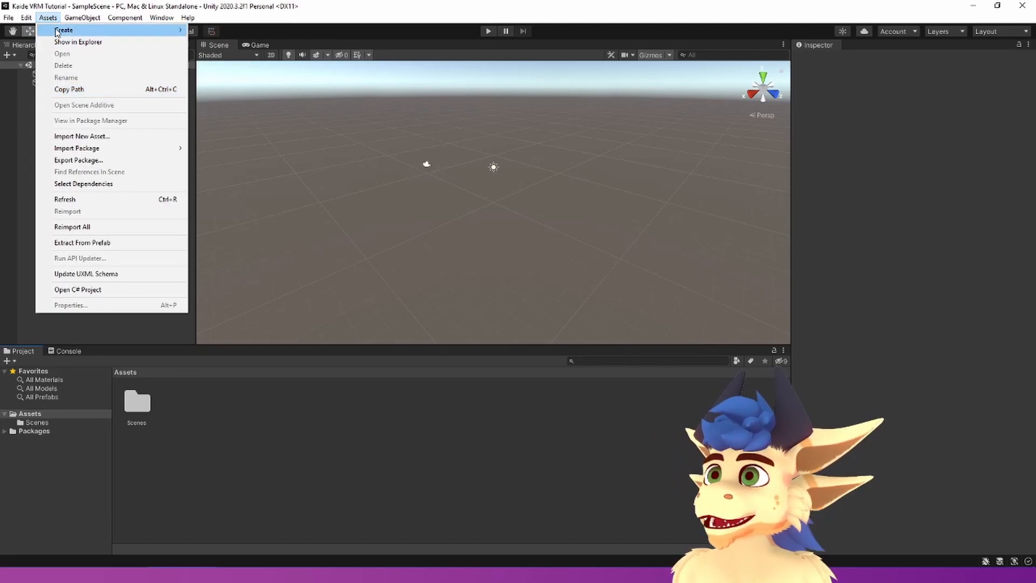
mouse_move(92, 148)
left_click(208, 147)
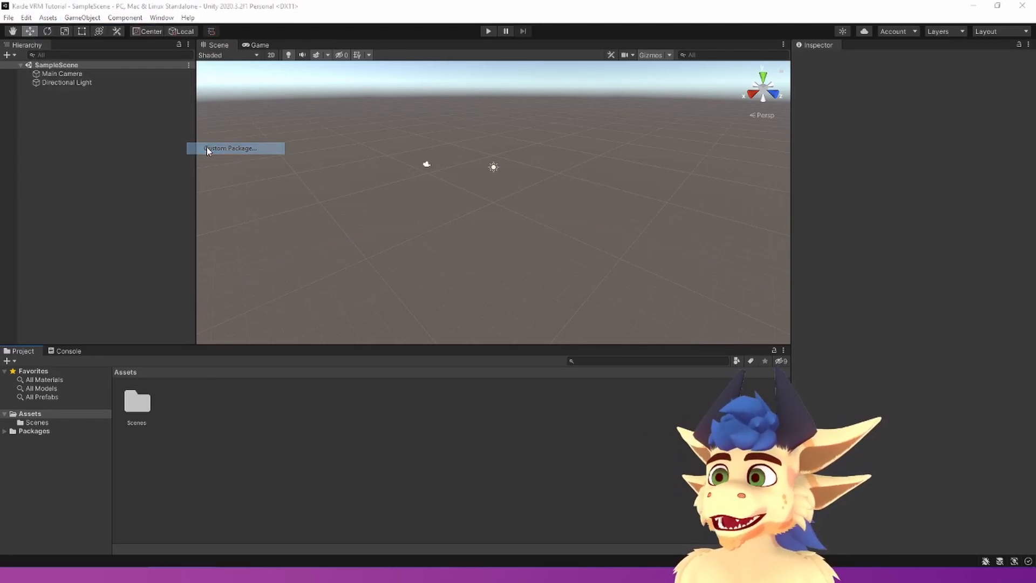
left_click(359, 326)
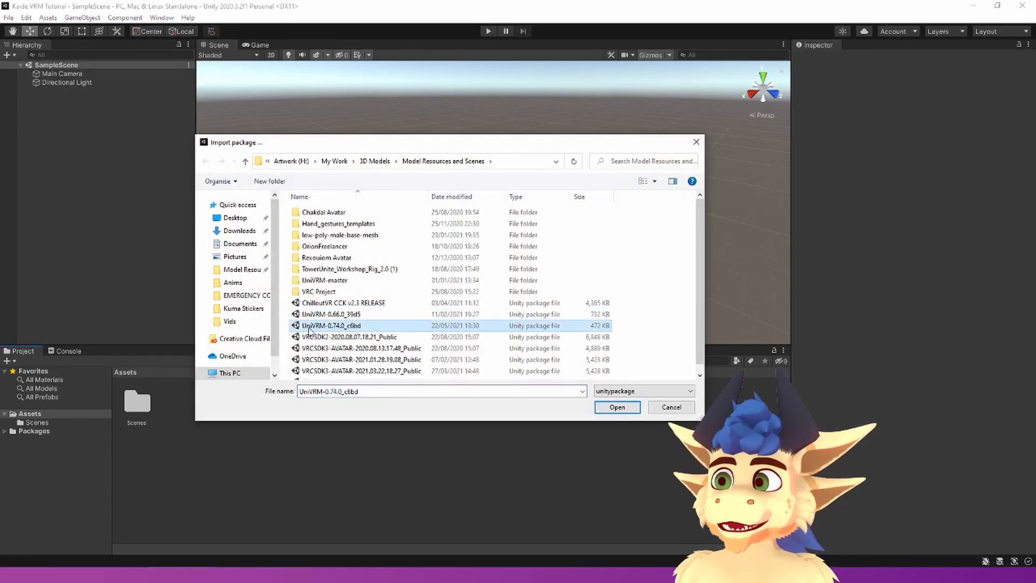
left_click(613, 408)
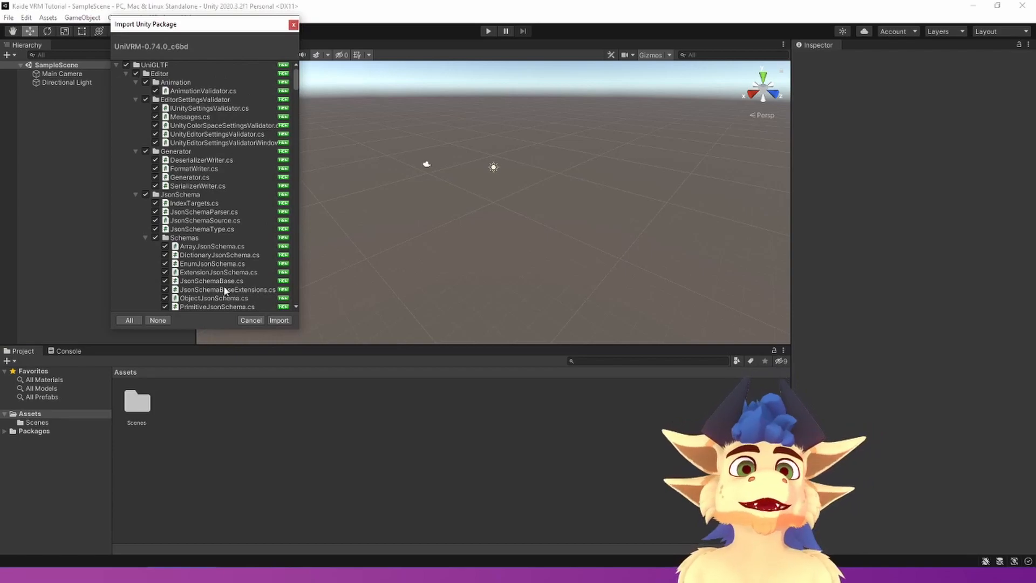
left_click(279, 320)
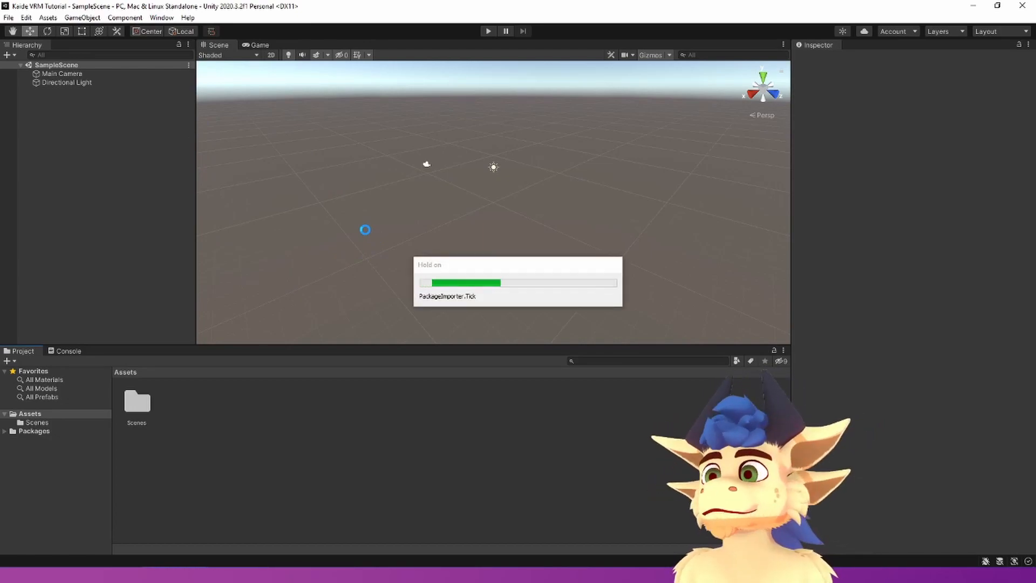
left_click(486, 202)
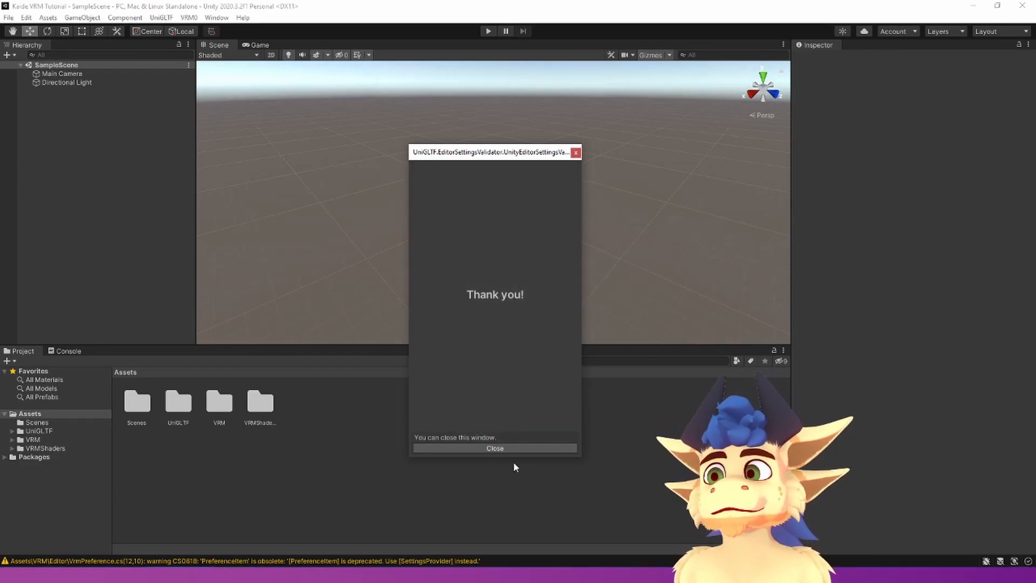
left_click(492, 449)
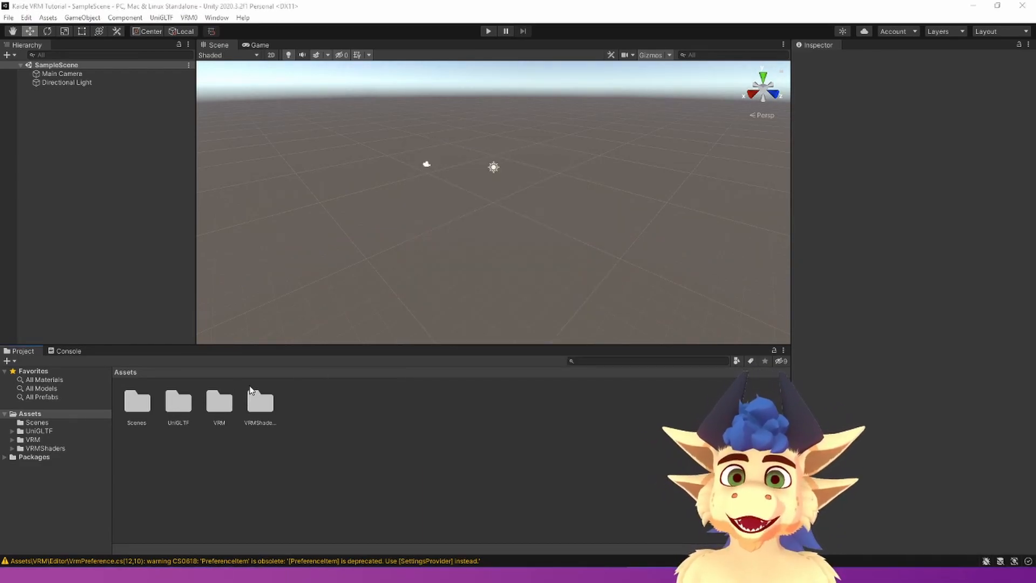
left_click(162, 18)
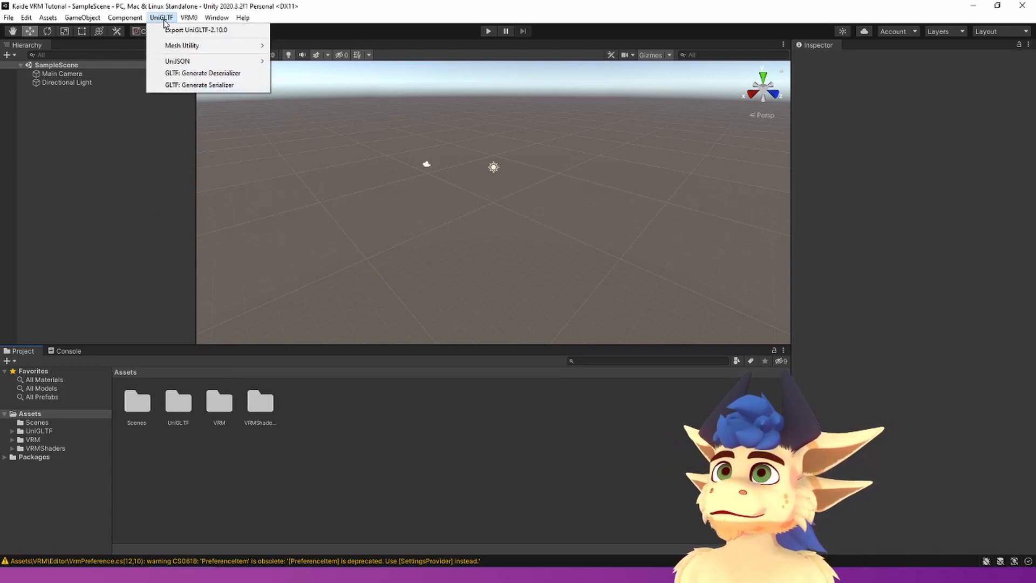
mouse_move(188, 20)
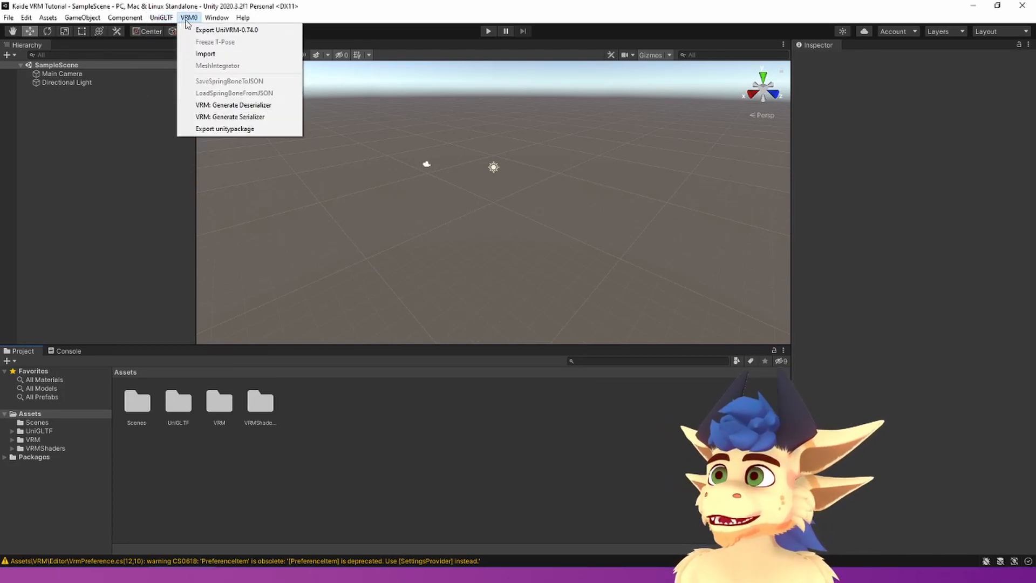
left_click(350, 499)
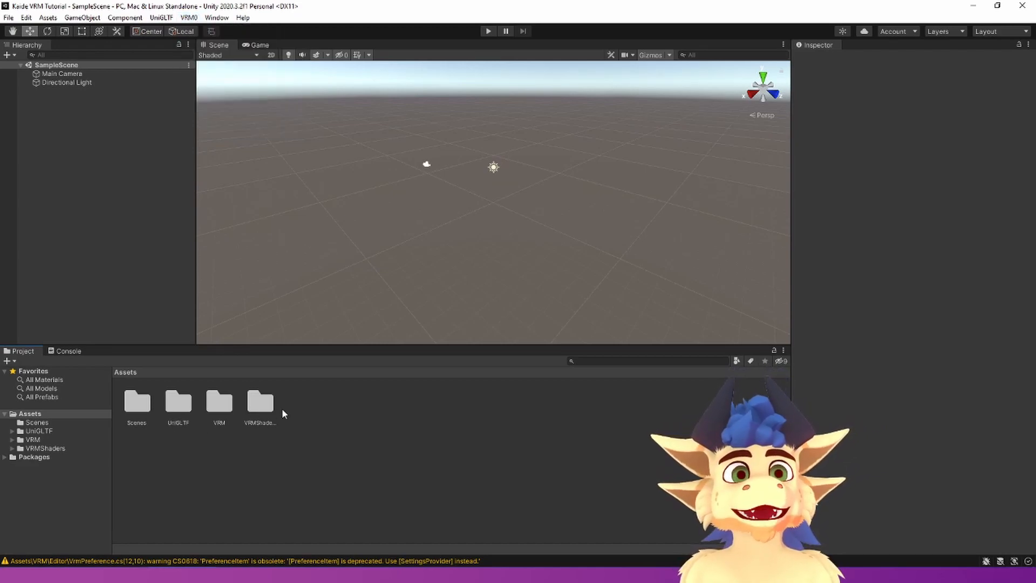
Create a folder named Kaide inside the project's Assets and open it.
right_click(351, 398)
mouse_move(414, 81)
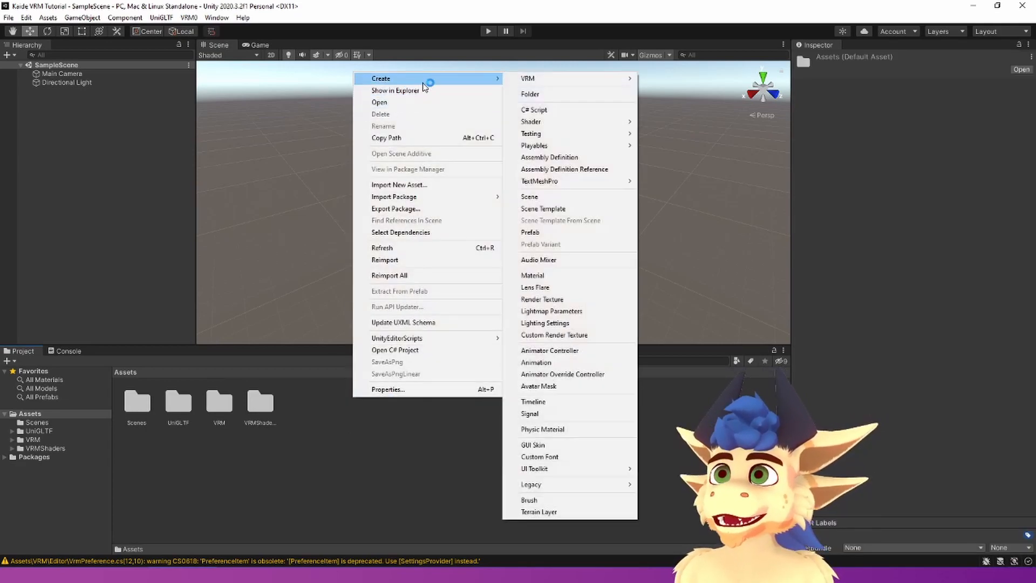
left_click(576, 94)
type("Kaide")
key("Return")
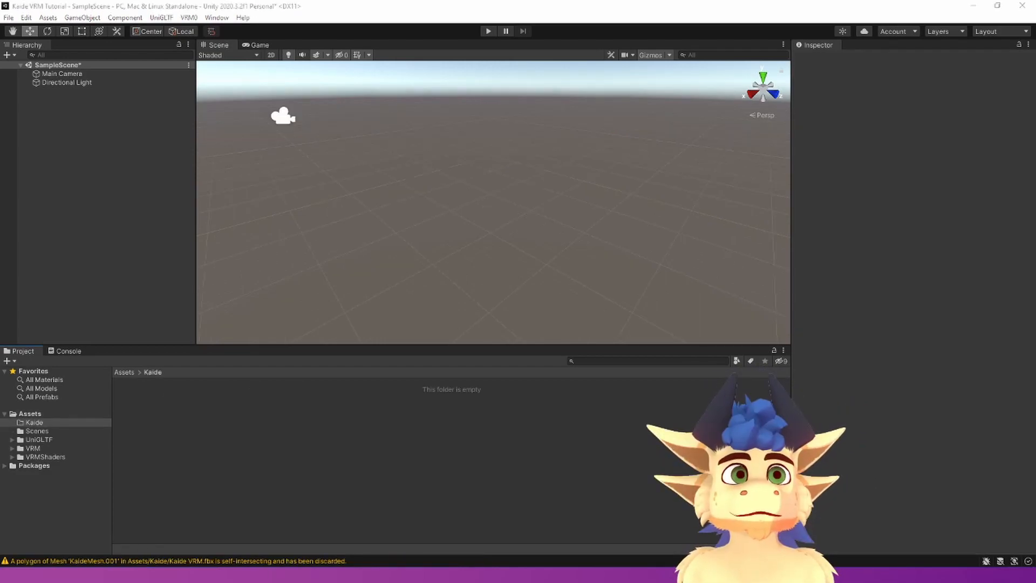
Bring the Kaide VRM model and all its texture files from the KaideVRM Turotial folder in File Explorer into the Kaide asset folder.
key("alt+Tab")
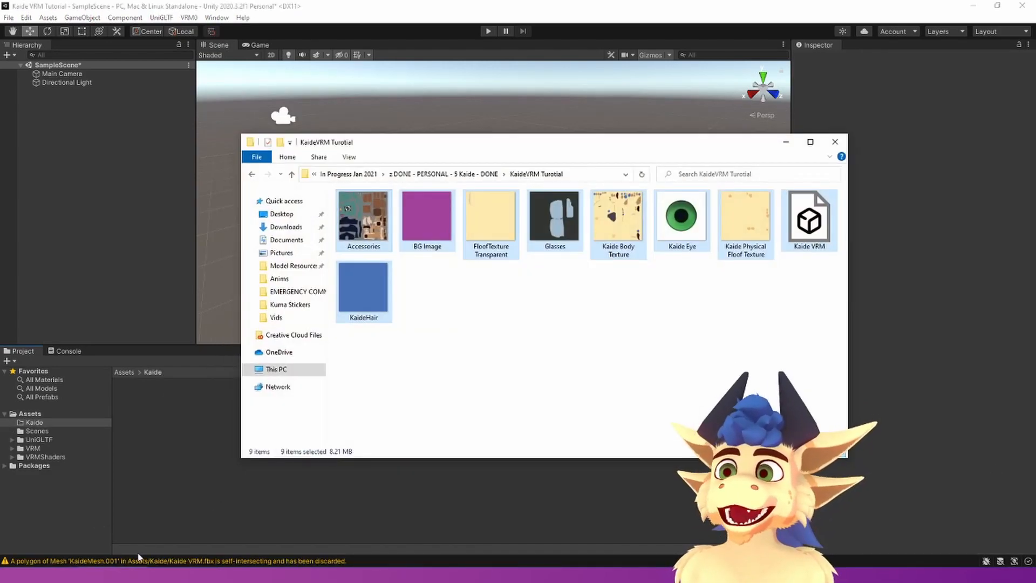
left_click(518, 348)
left_click_drag(752, 357, 335, 218)
left_click_drag(837, 362, 335, 186)
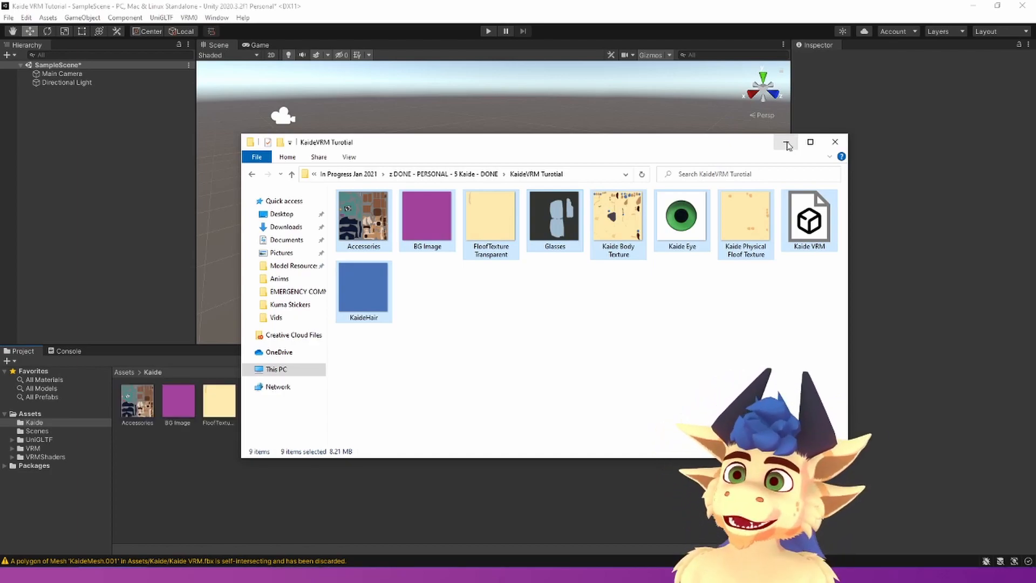
left_click(787, 145)
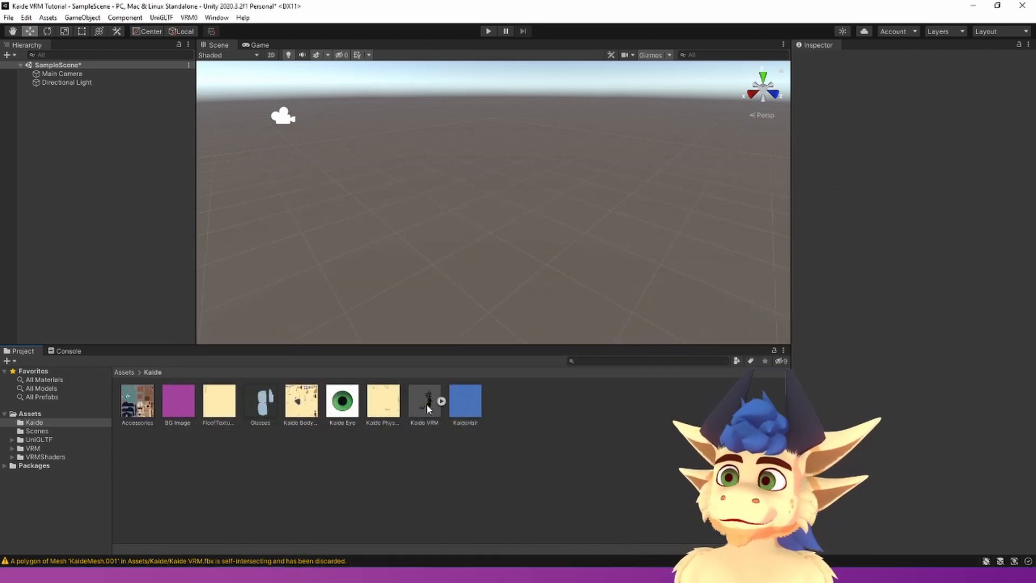
Place the Kaide VRM model in the scene and open the model asset's import settings.
left_click_drag(426, 404, 79, 169)
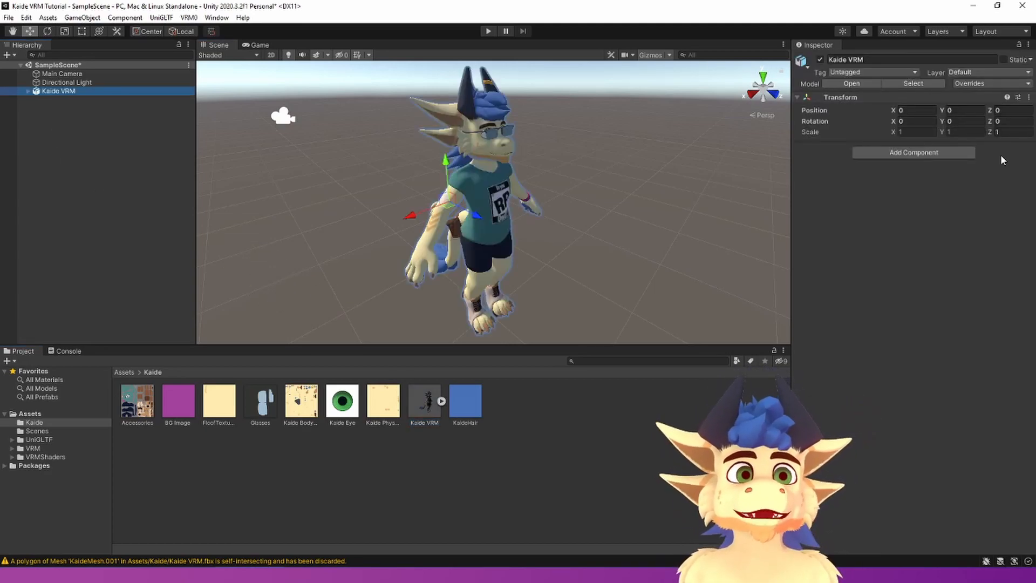
left_click(429, 411)
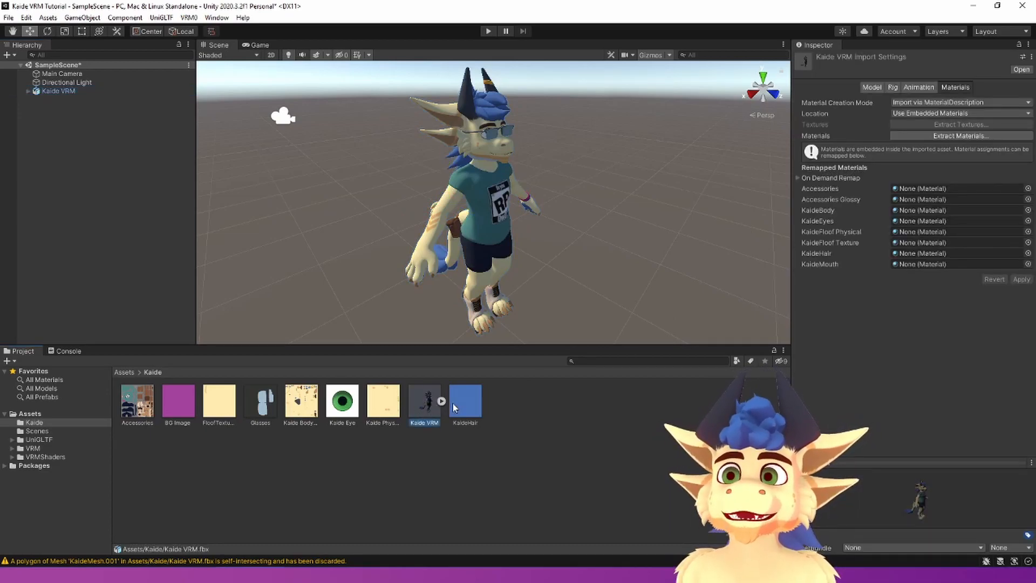
Enable Legacy Blend Shape Normals in the Kaide VRM model's import settings, set Normals Mode to Area Weighted, and apply.
left_click(873, 88)
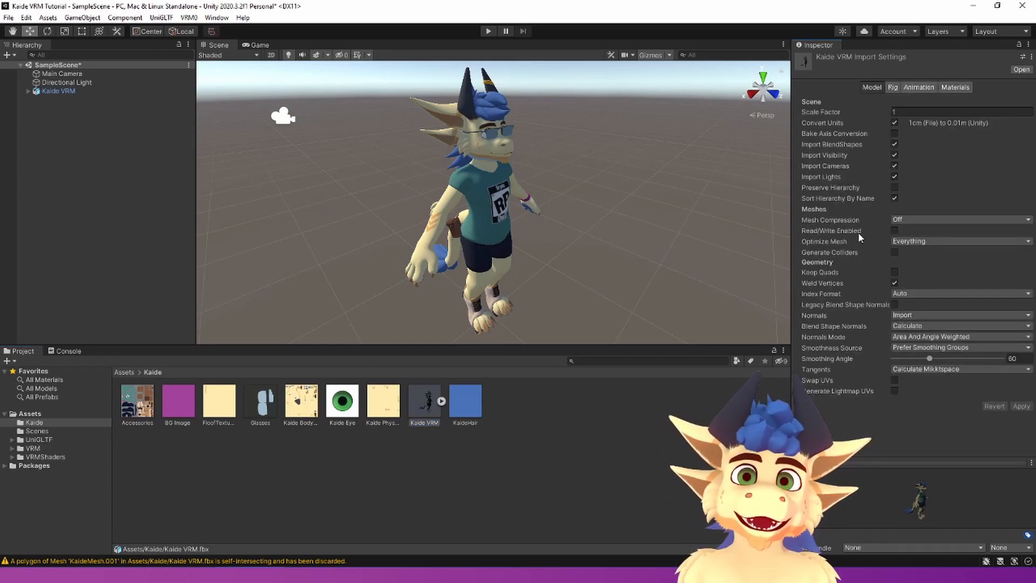
left_click(895, 304)
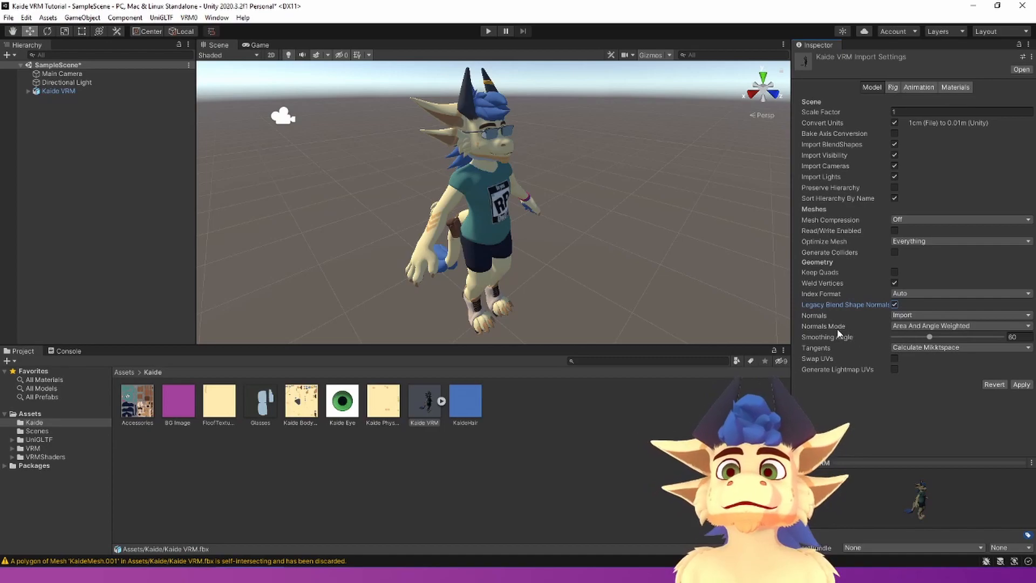
left_click(913, 326)
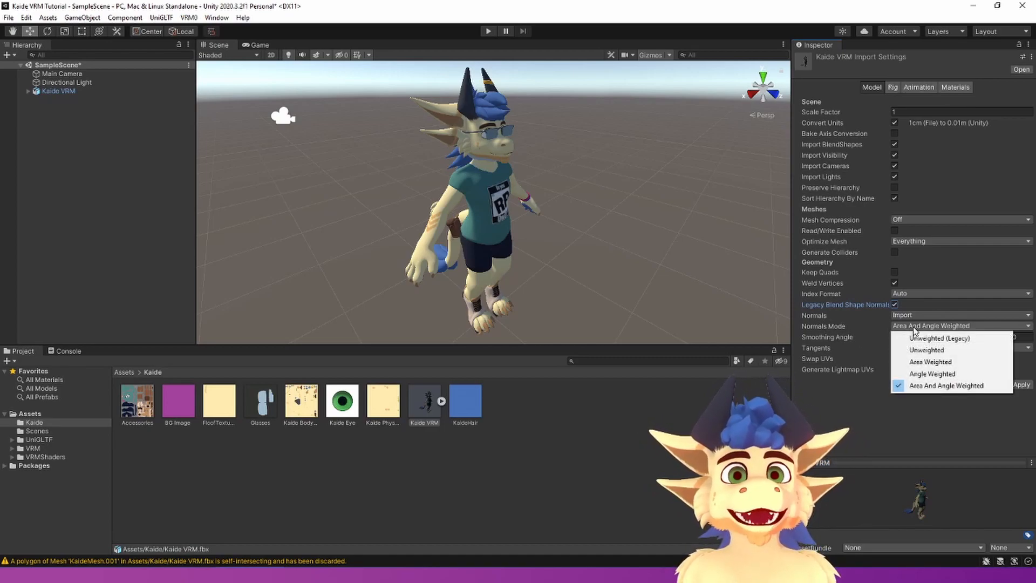
left_click(943, 362)
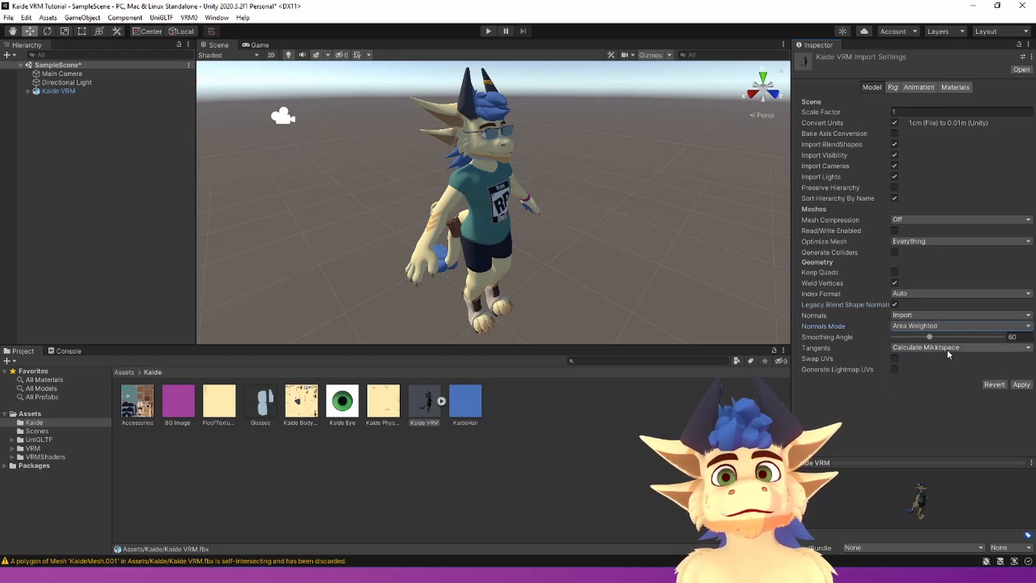
left_click(1021, 384)
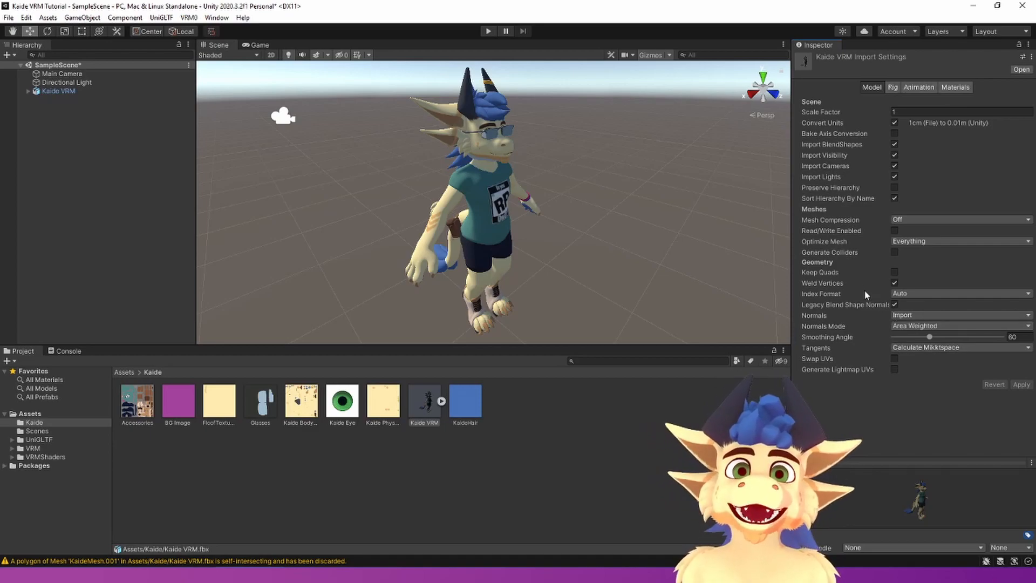
Set the Kaide VRM model's rig to the Humanoid animation type and apply it.
left_click(893, 88)
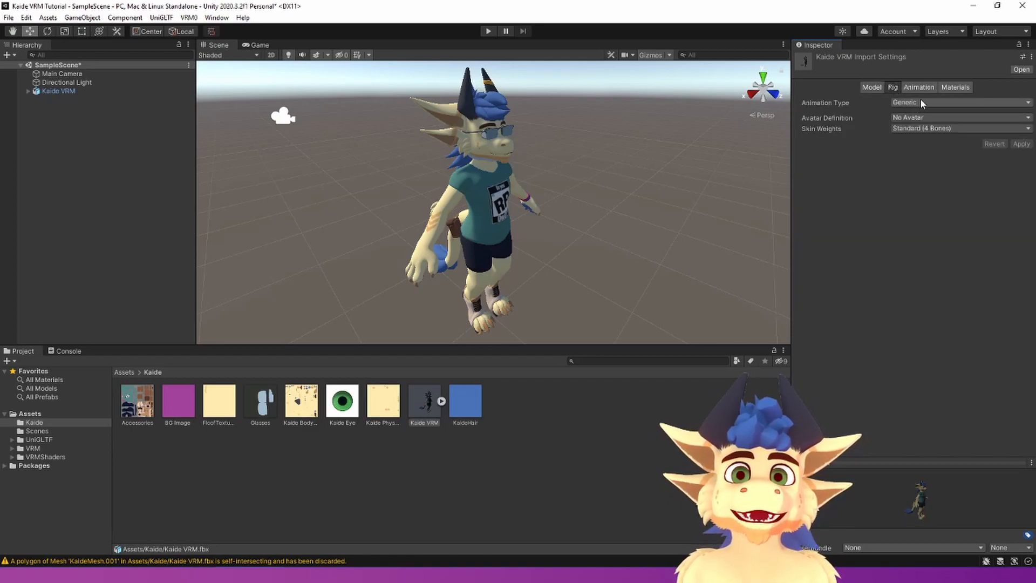
left_click(926, 103)
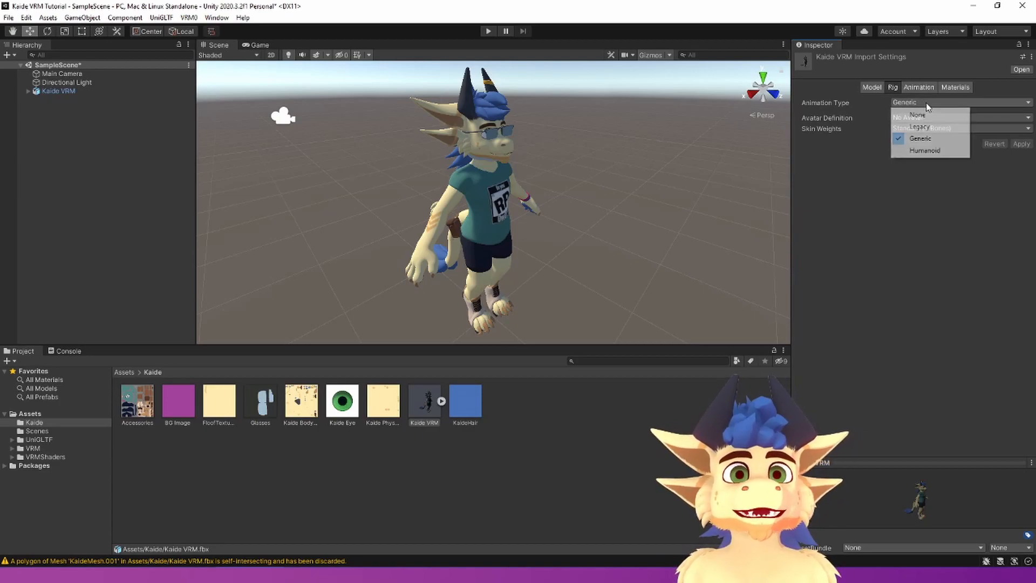
left_click(928, 152)
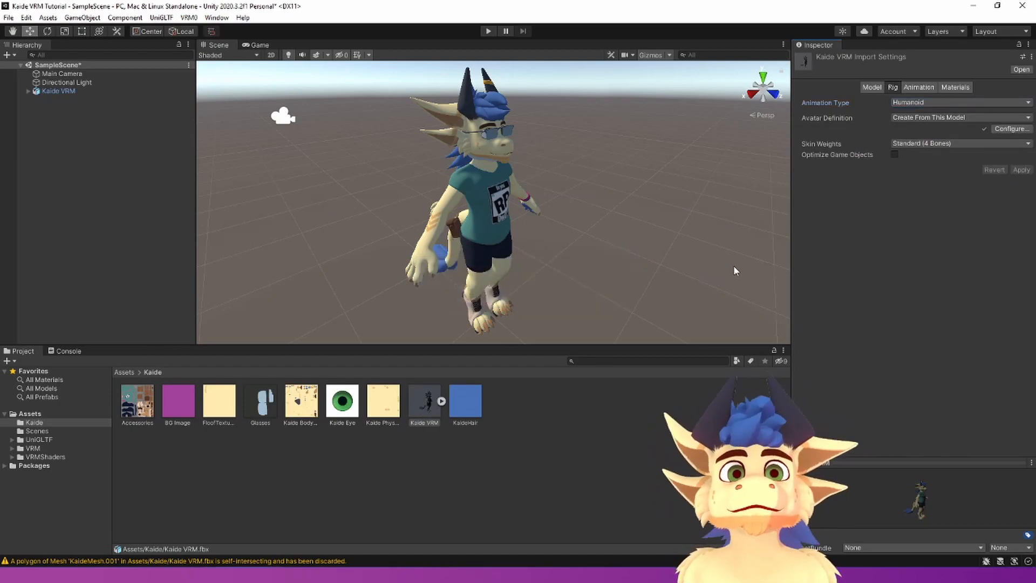
Open the Kaide VRM avatar configuration and clear the Jaw bone assignment in the head mapping.
left_click(1000, 128)
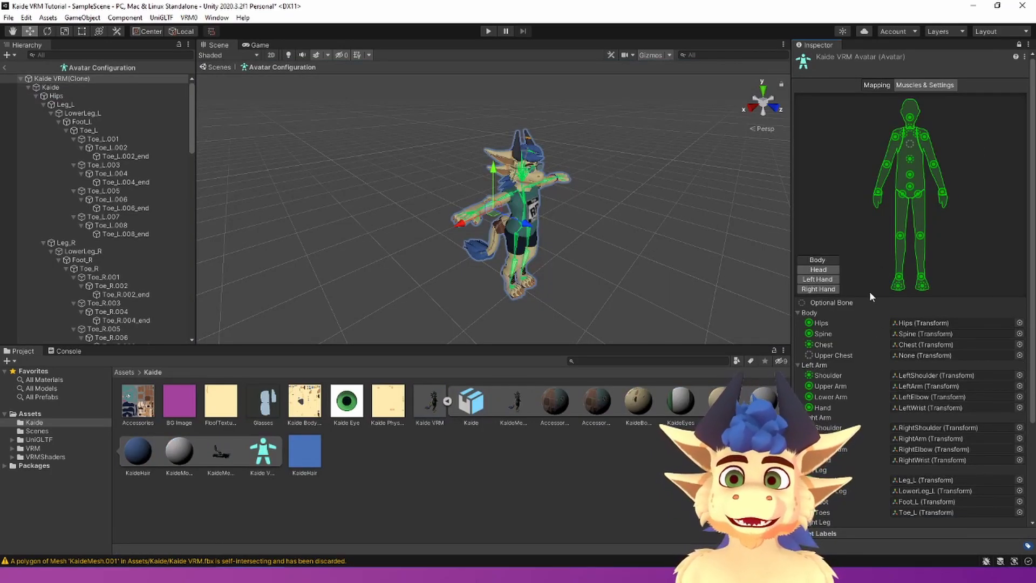
scroll(571, 206, "up", 5)
scroll(594, 219, "down", 3)
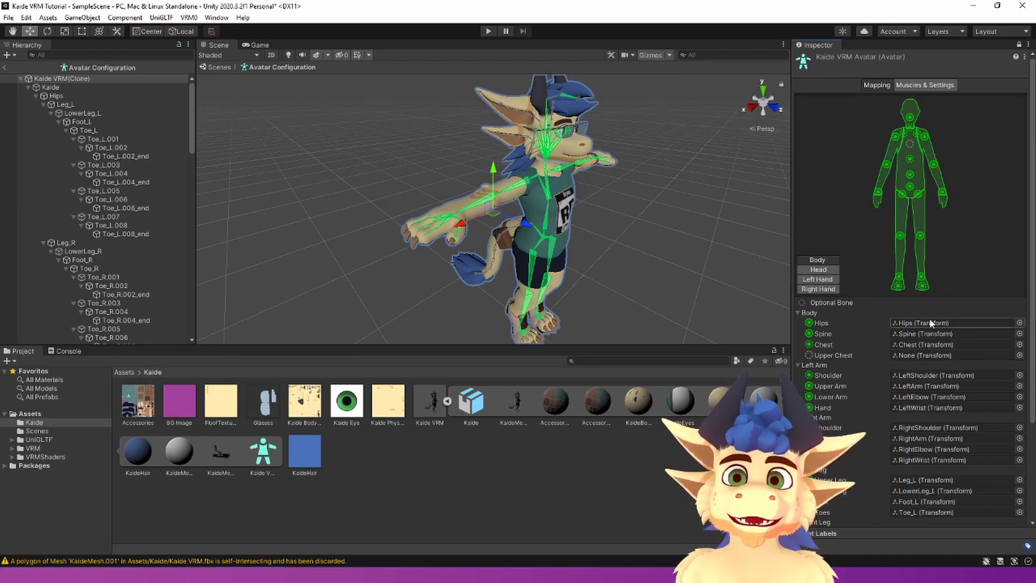
left_click(826, 270)
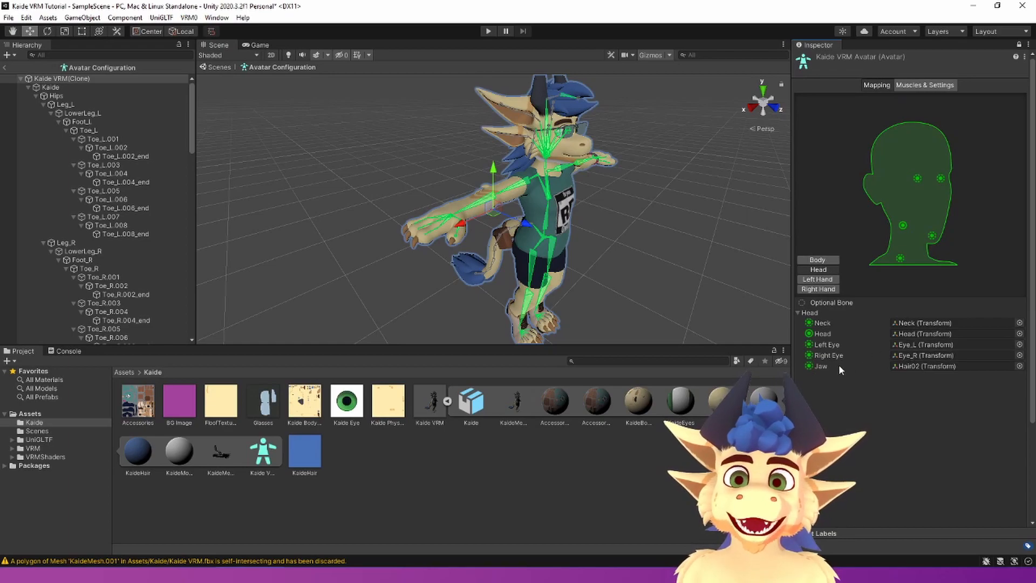
left_click(920, 366)
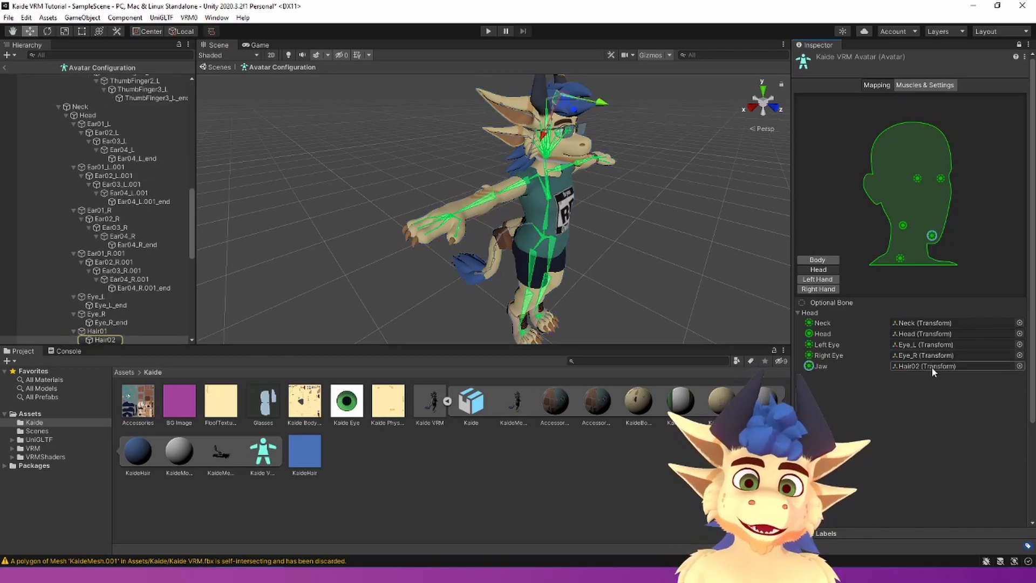
left_click(938, 367)
key("Delete")
Clear the Left Eye and Right Eye bone assignments in the avatar's head mapping.
left_click(933, 356)
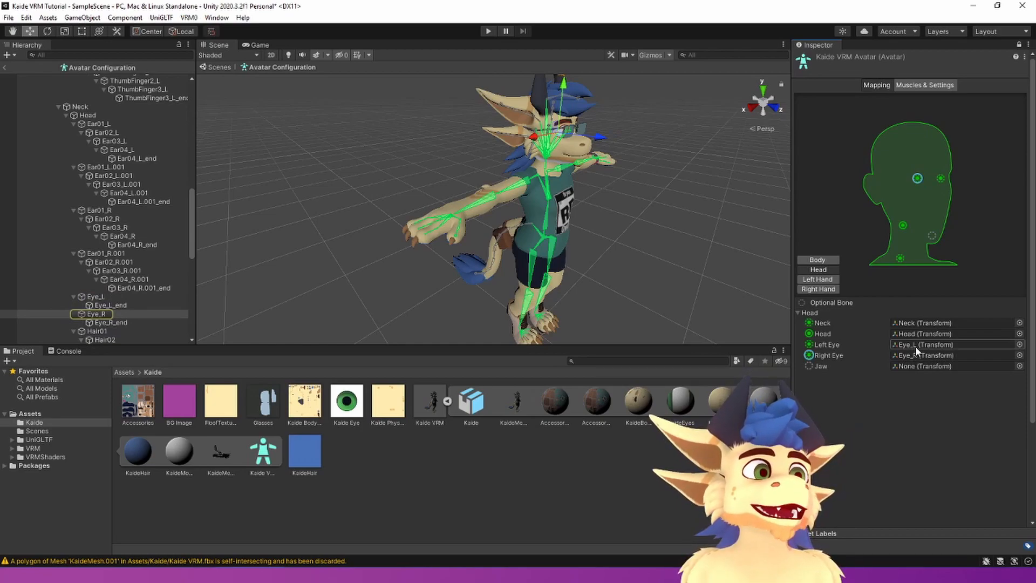
left_click(914, 349)
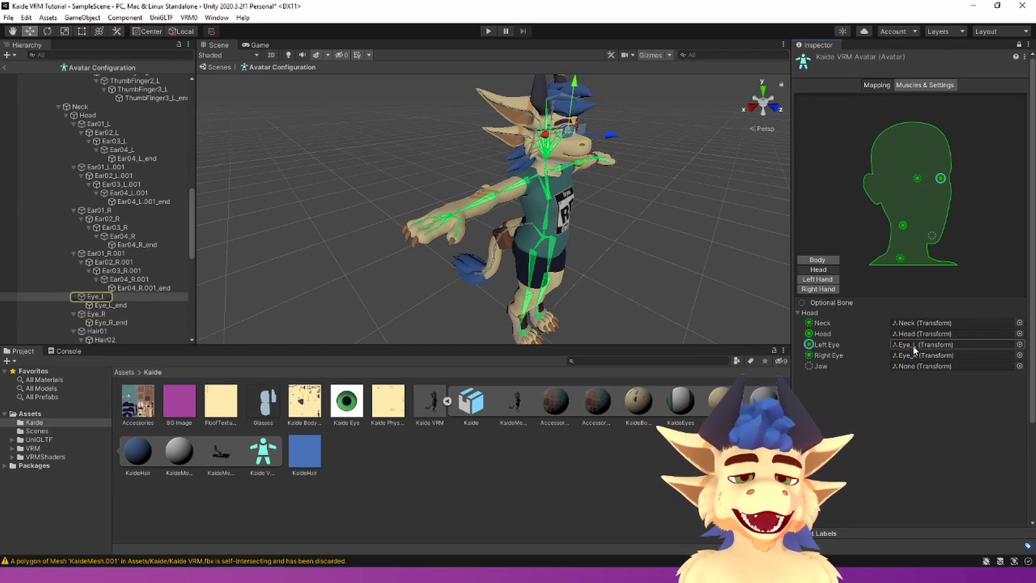
key("Delete")
left_click(927, 355)
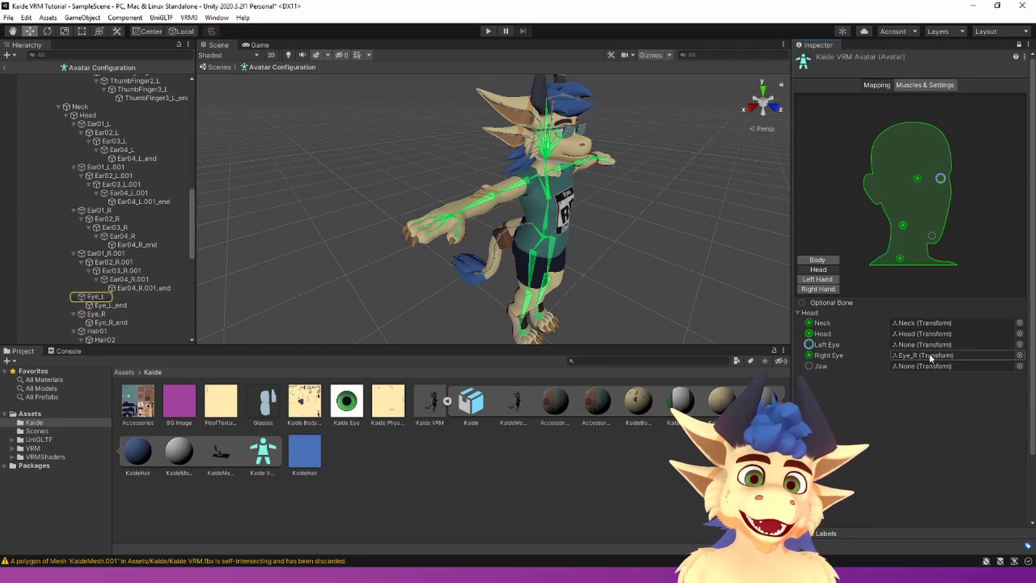
key("Delete")
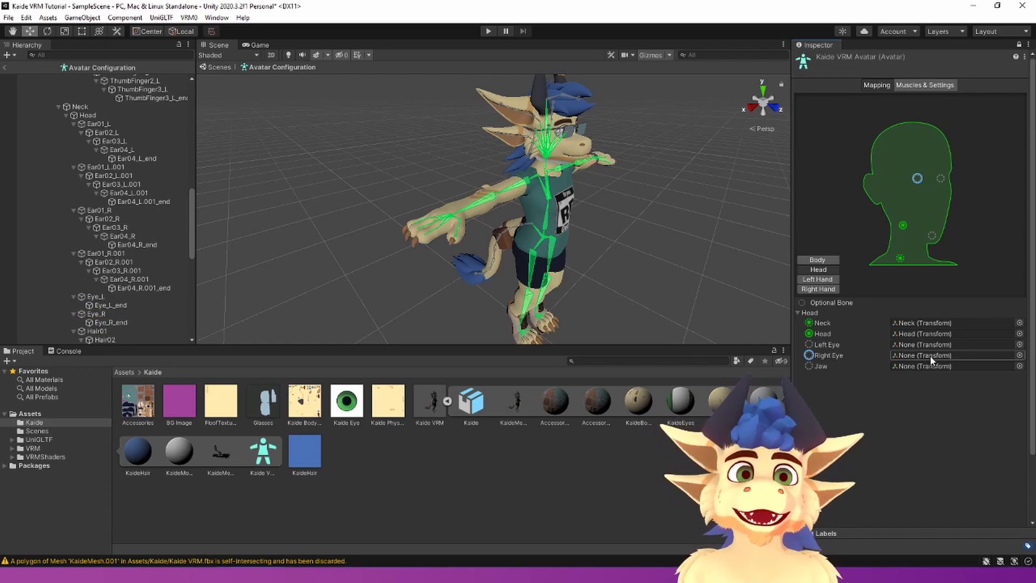
Return to the body bone mapping, apply the avatar changes and finish the configuration.
left_click(836, 260)
scroll(890, 263, "down", 3)
left_click(1013, 517)
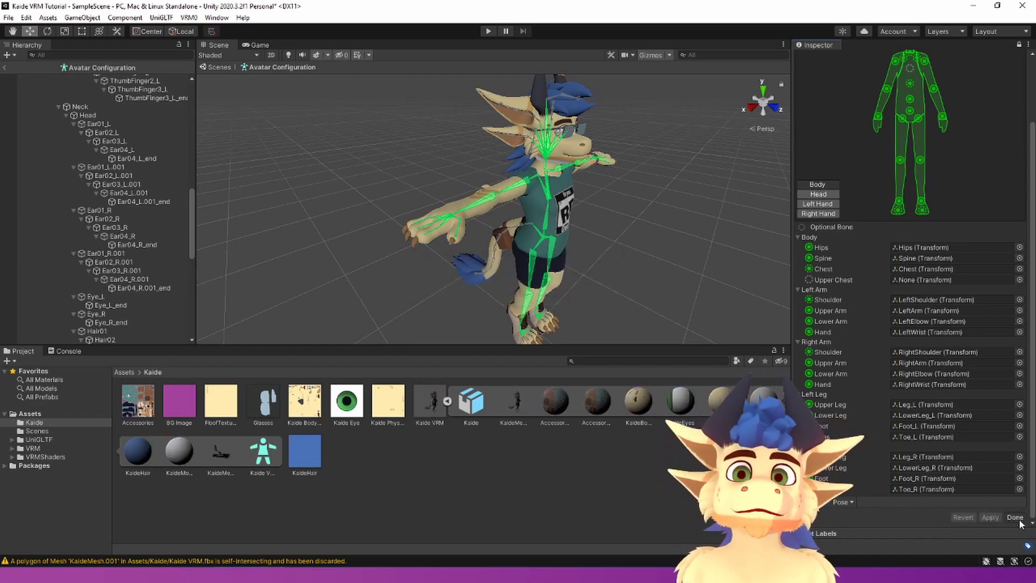
left_click(1015, 517)
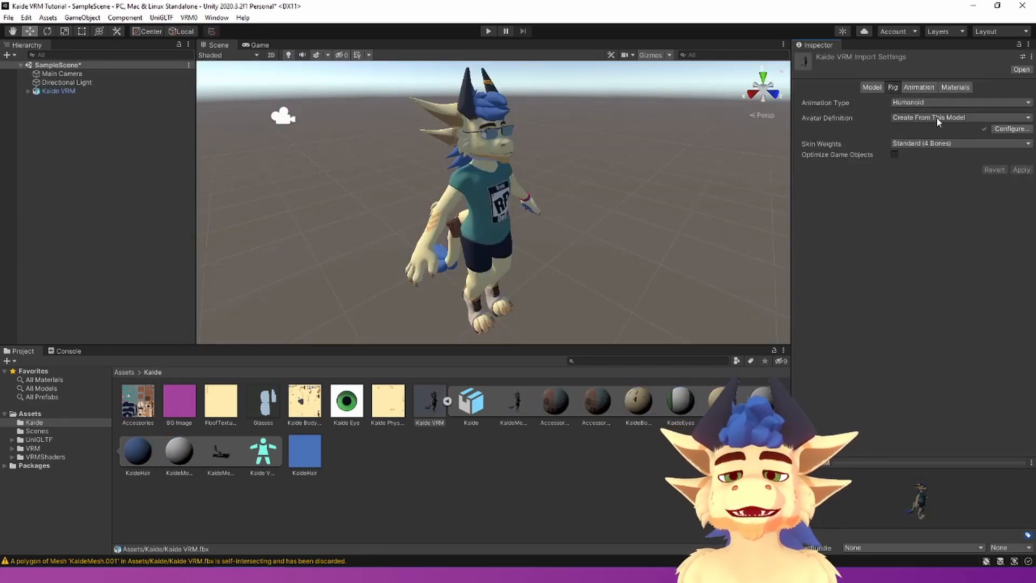
Extract the Kaide VRM model's embedded materials into the Assets/Kaide folder.
left_click(955, 87)
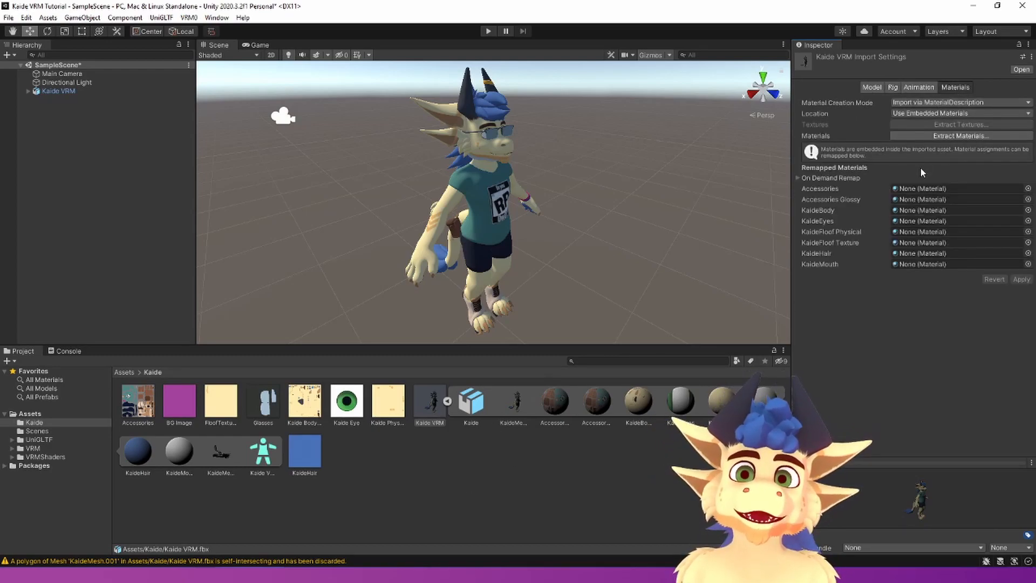
left_click(961, 136)
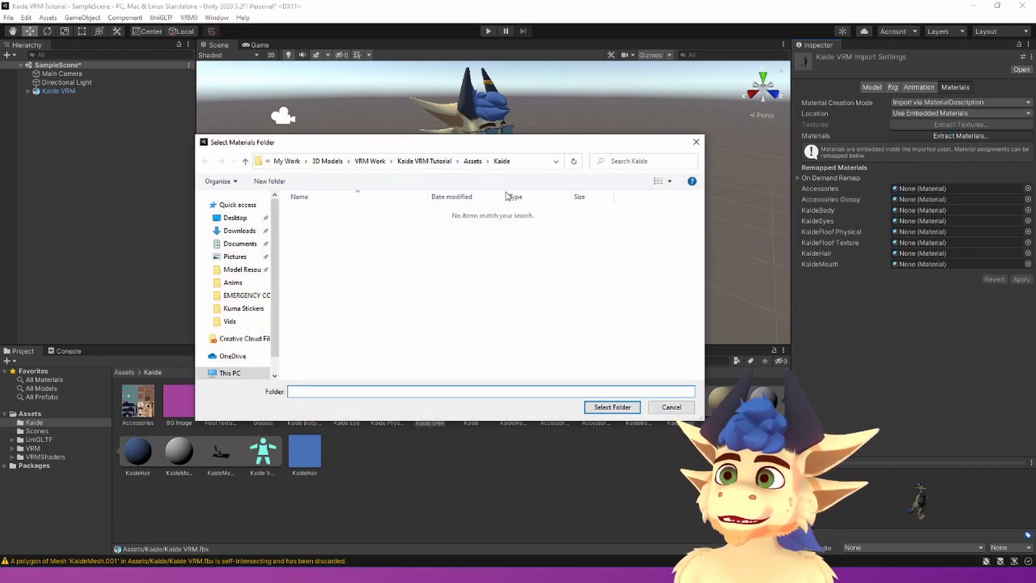
left_click(613, 407)
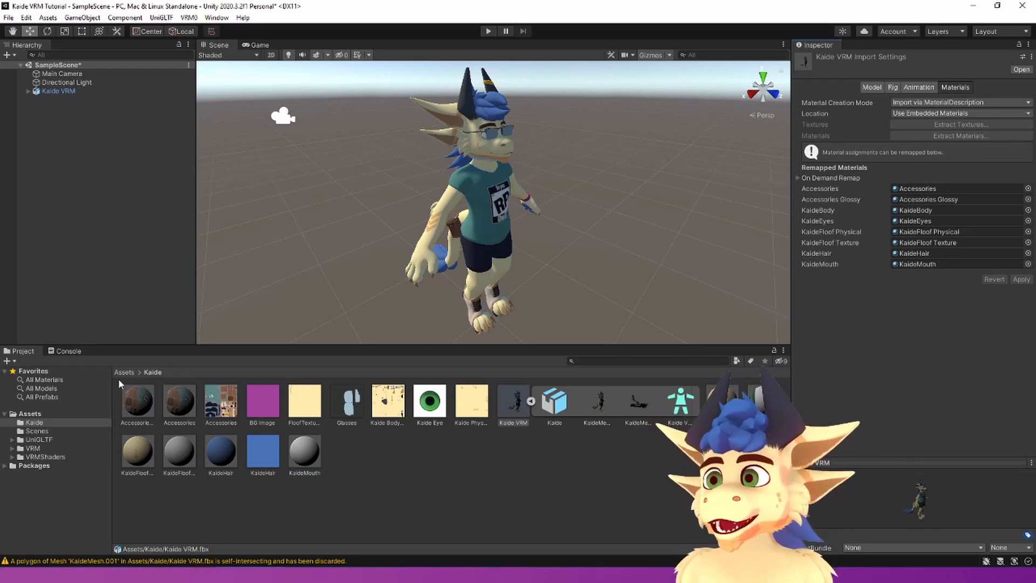
Set the shader of the Accessories Glossy and Accessories materials to VRM/MToon.
left_click(142, 402)
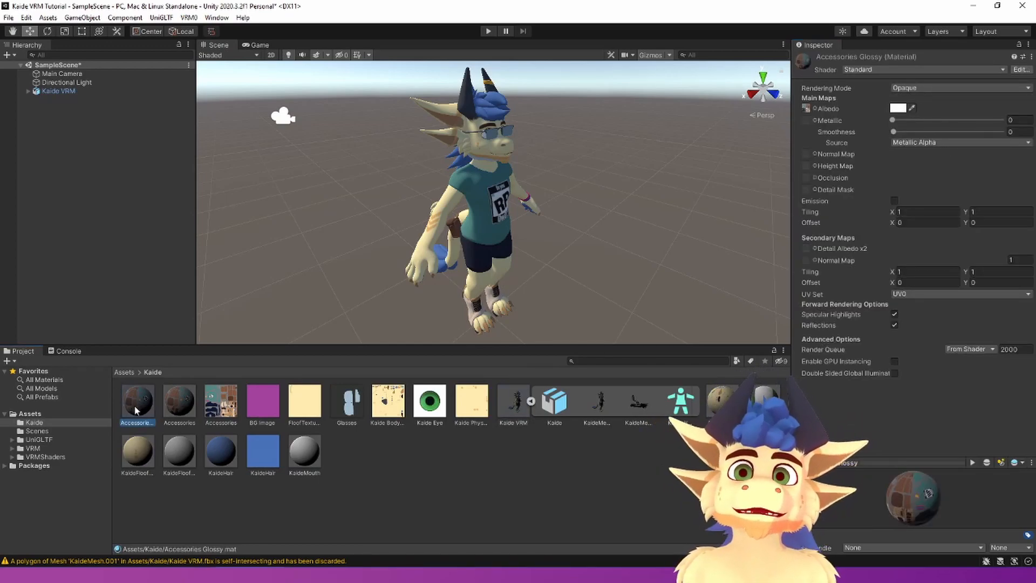
left_click(883, 70)
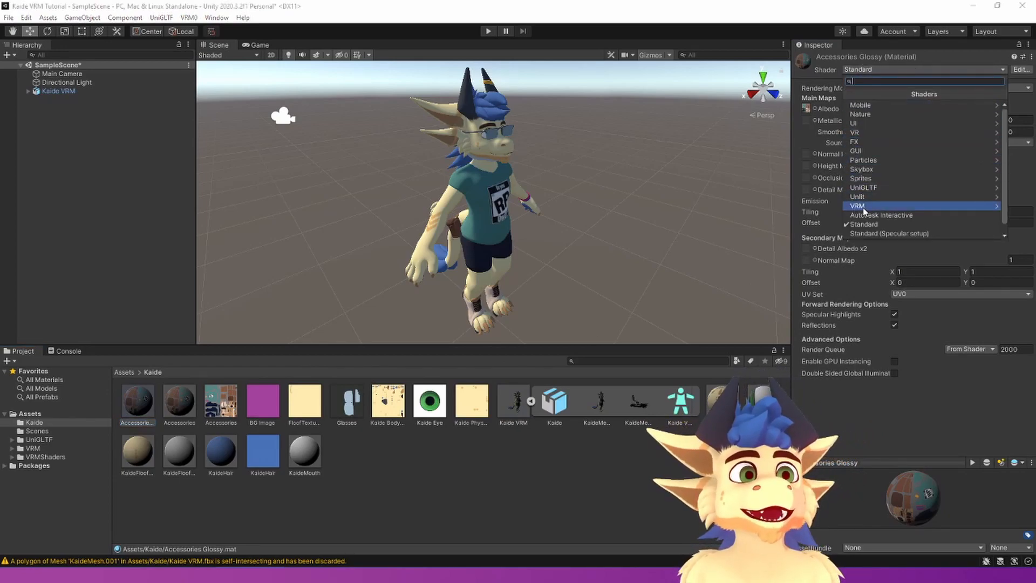
left_click(863, 207)
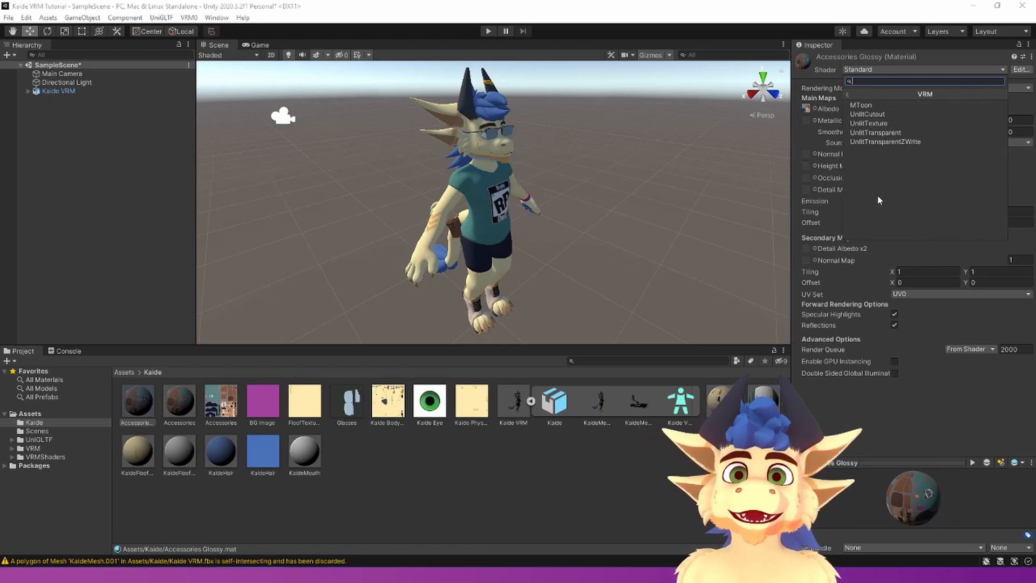
left_click(882, 105)
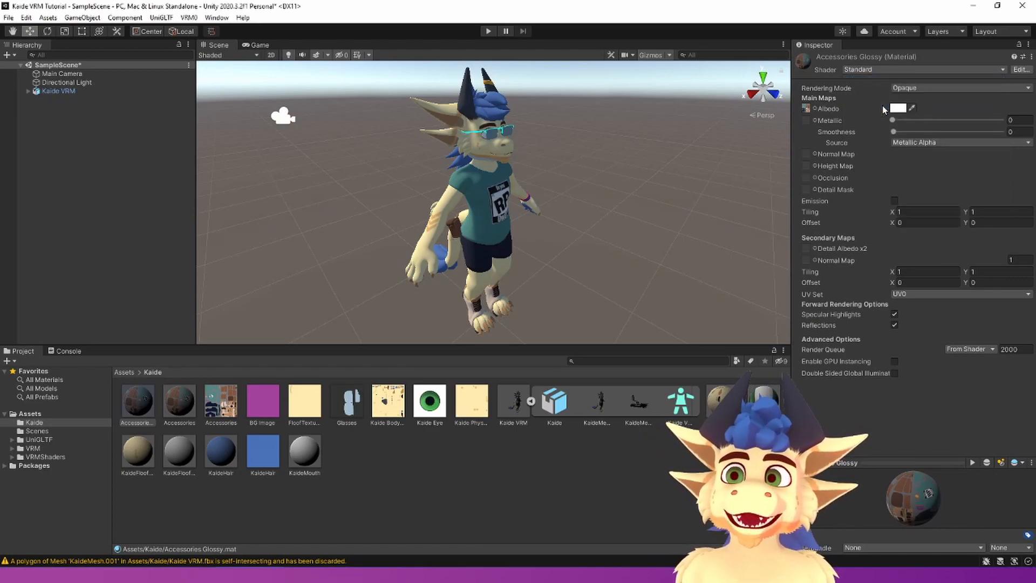
left_click(170, 404)
left_click(900, 70)
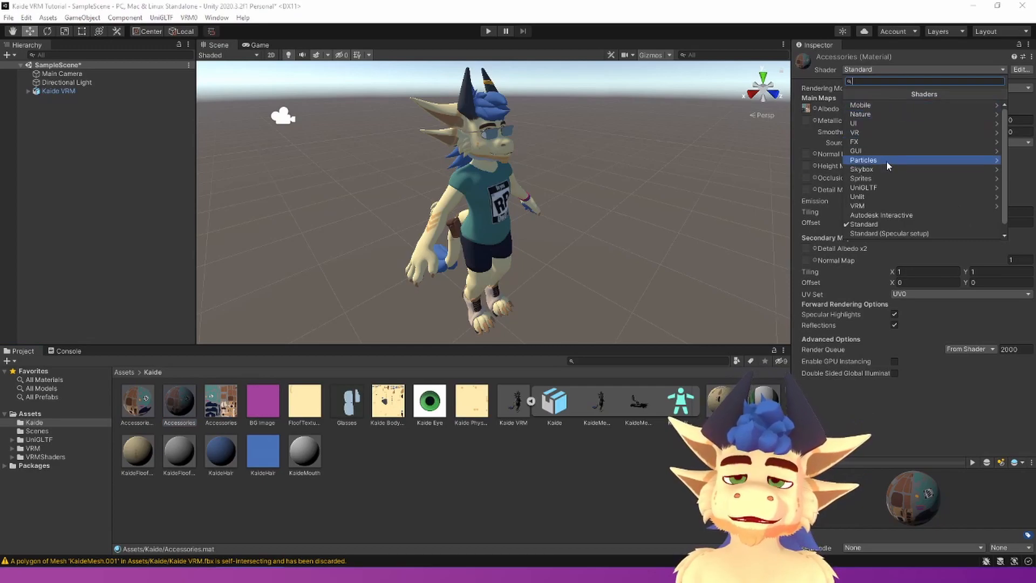
left_click(890, 203)
left_click(918, 105)
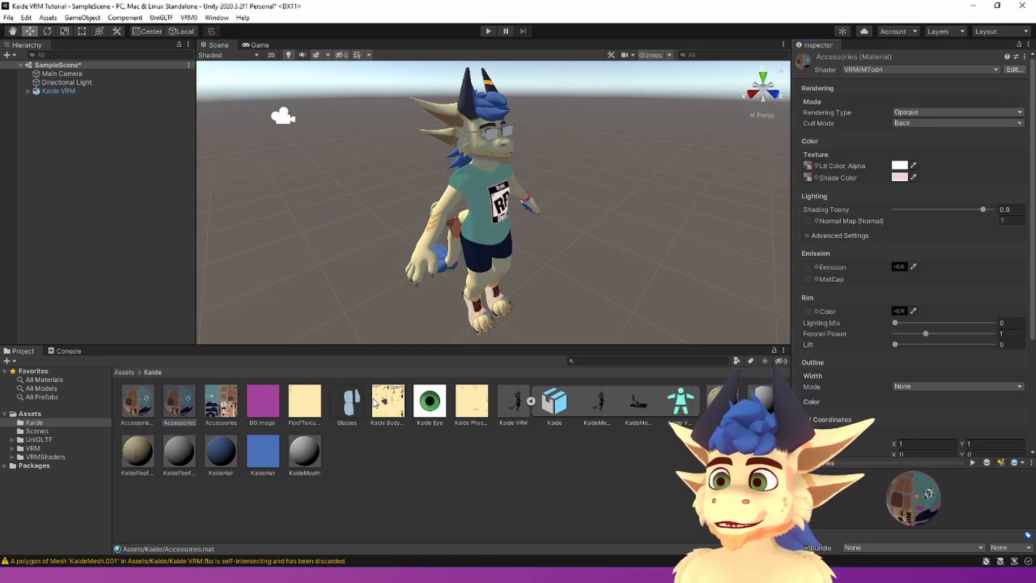
Change the shader of the KaideBody and KaideEyes materials to VRM/MToon.
left_click(388, 402)
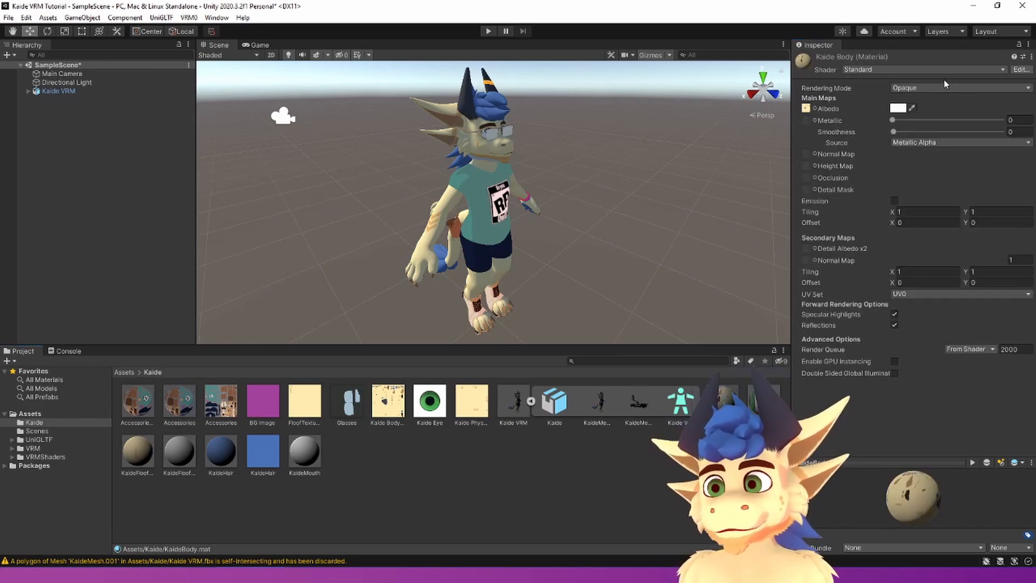
left_click(931, 70)
left_click(891, 205)
left_click(885, 105)
left_click(430, 401)
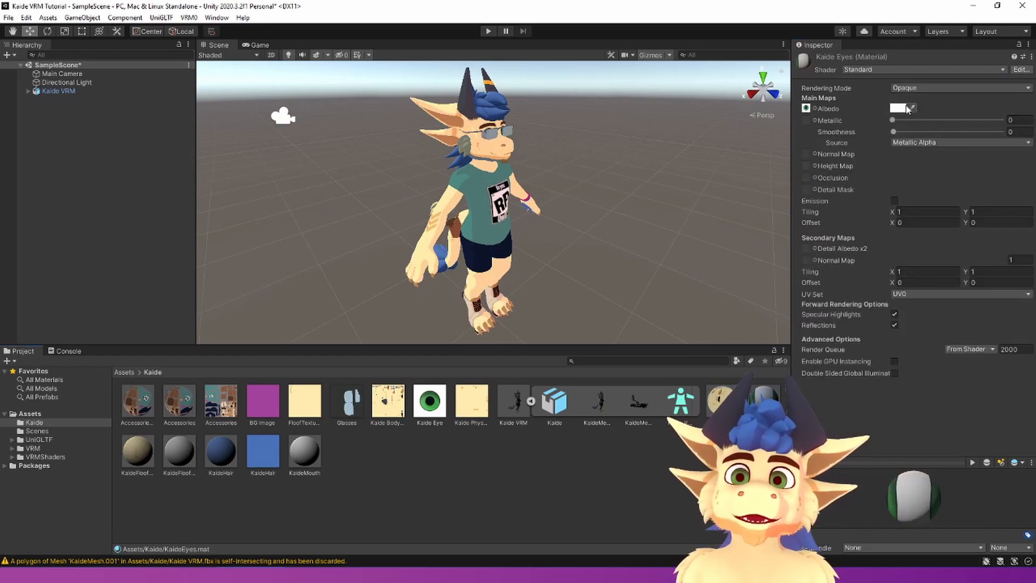
left_click(903, 70)
left_click(892, 209)
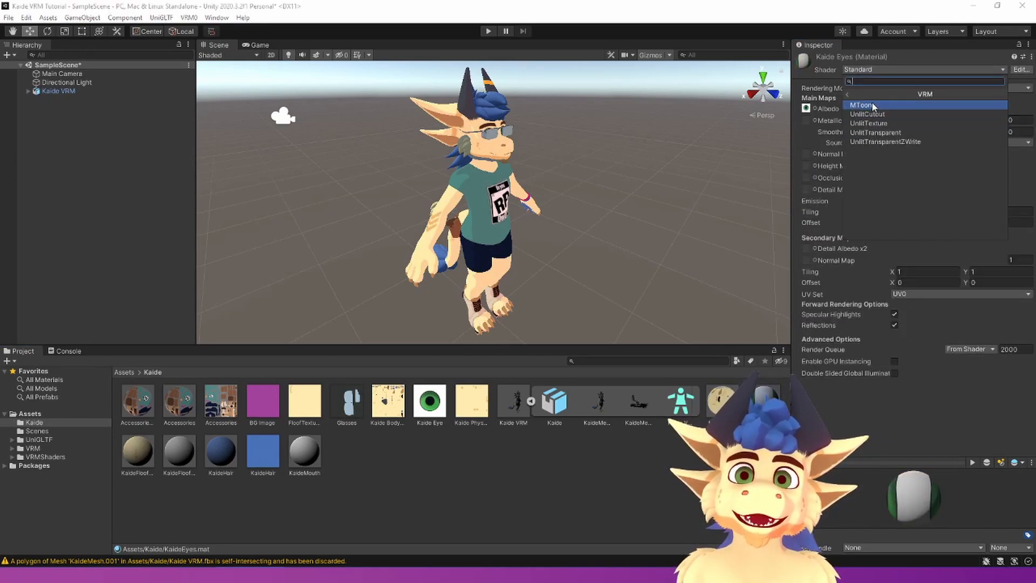
left_click(873, 102)
Assign the VRM/MToon shader to the KaideFloof Physical and KaideFloof Texture materials.
left_click(137, 454)
left_click(864, 69)
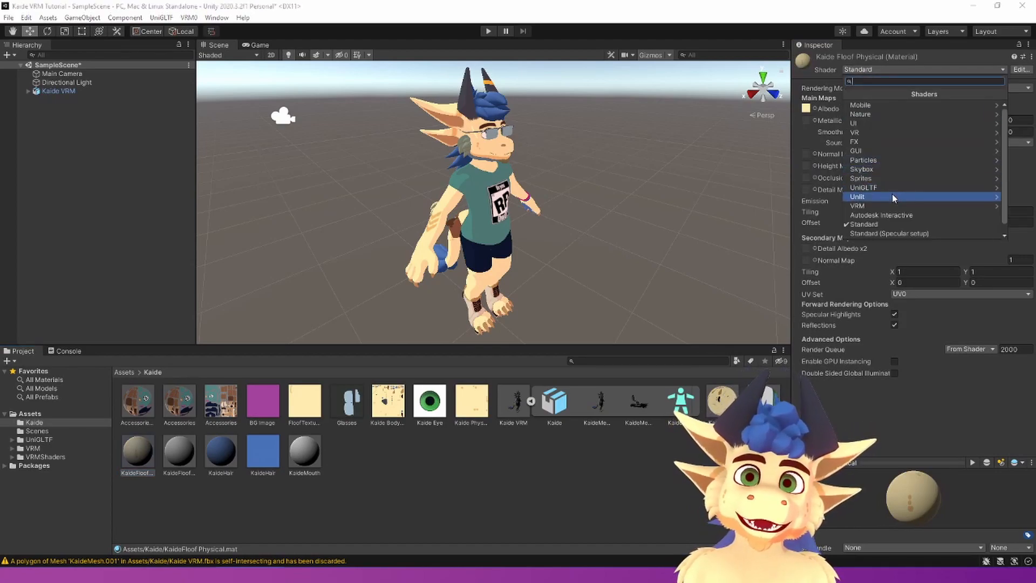
left_click(892, 205)
left_click(879, 105)
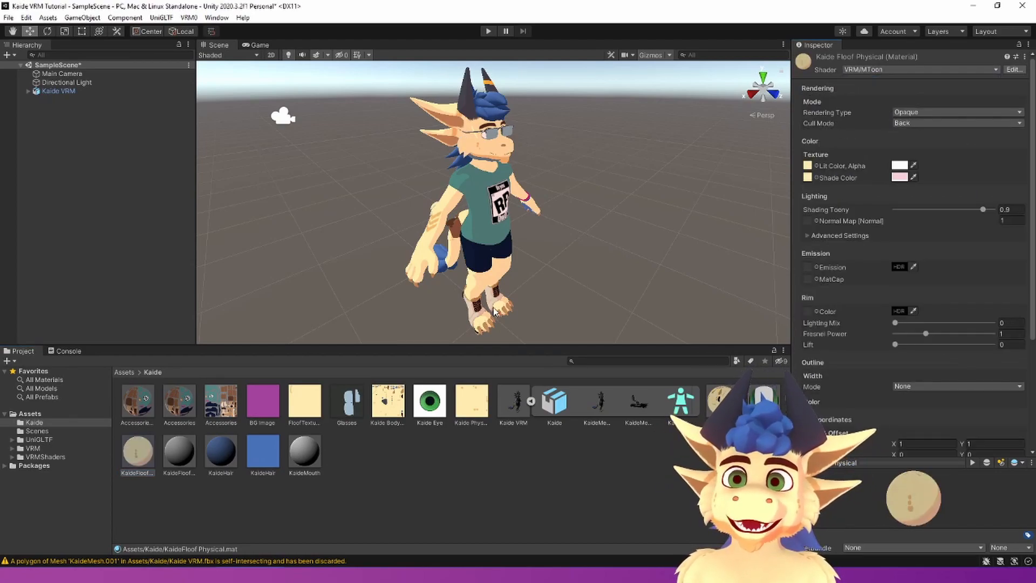
left_click(174, 463)
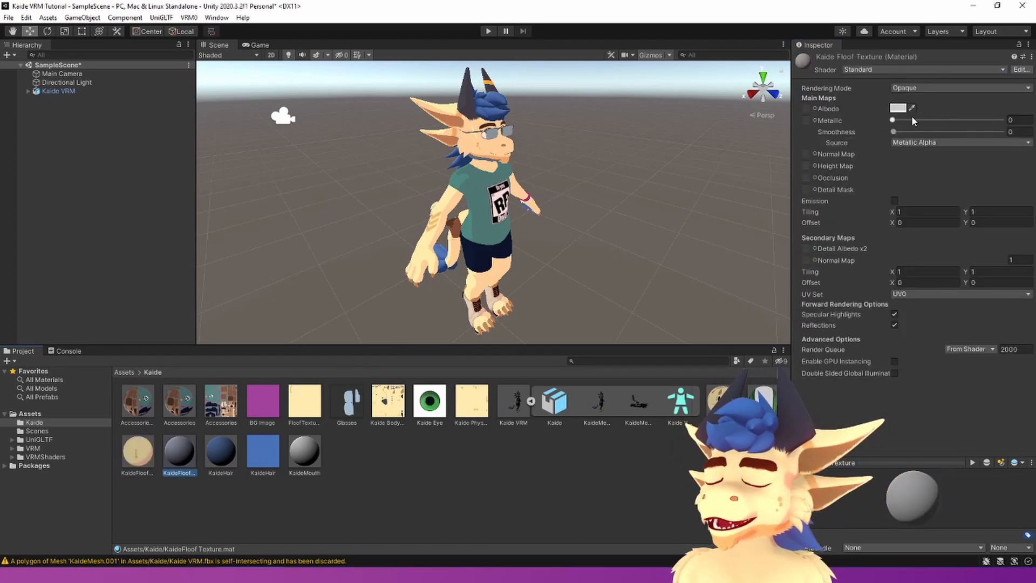
left_click(890, 67)
left_click(901, 206)
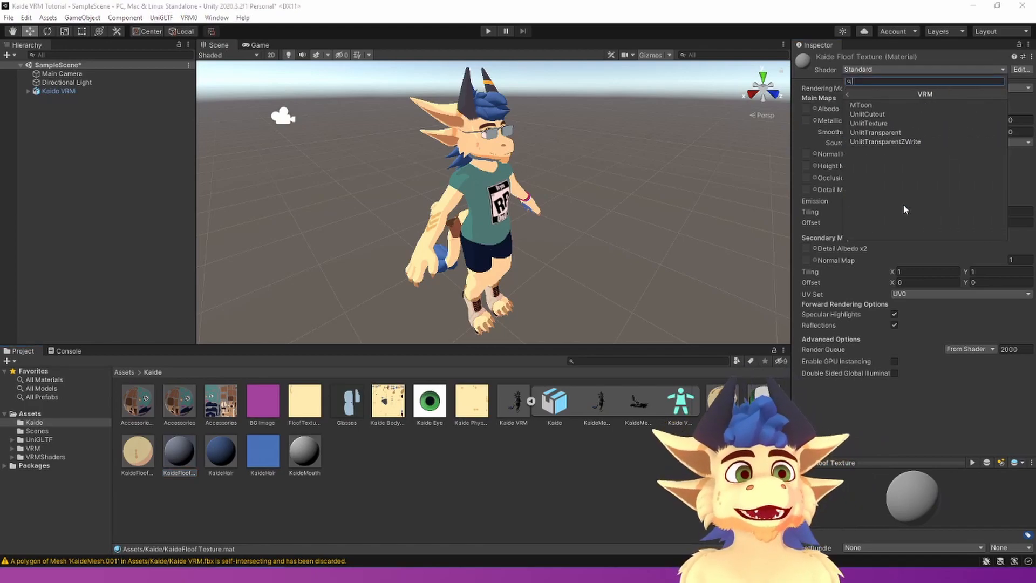
left_click(863, 105)
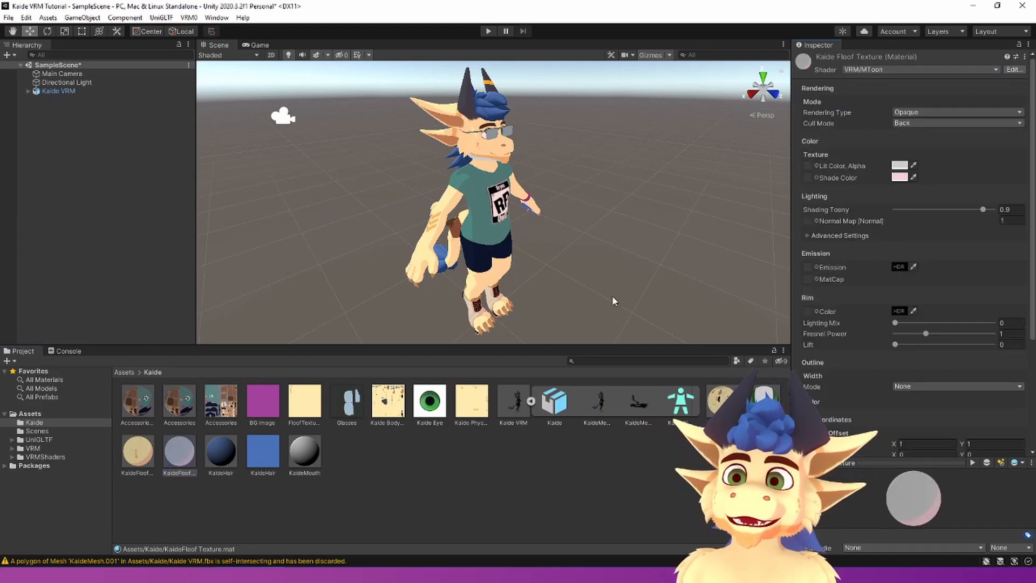
Set the shader of the KaideHair and KaideMouth materials to VRM/MToon.
left_click(221, 453)
left_click(891, 69)
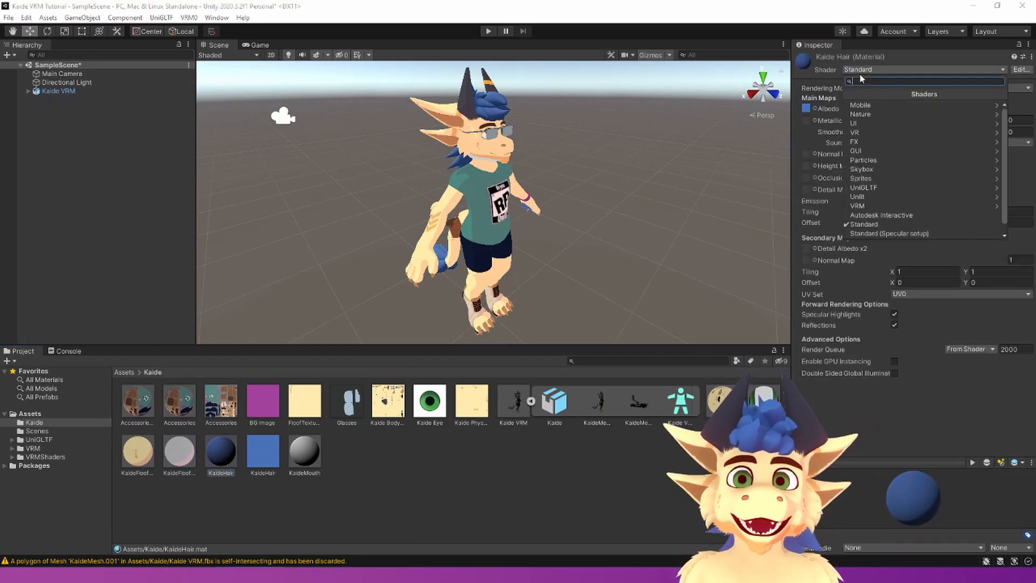
left_click(870, 207)
left_click(863, 106)
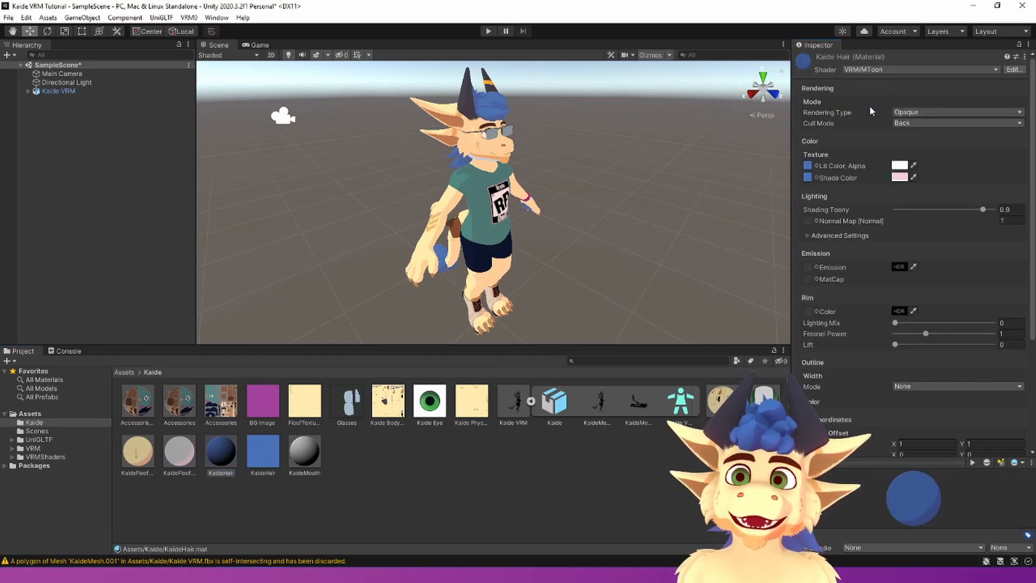
left_click(305, 453)
left_click(891, 71)
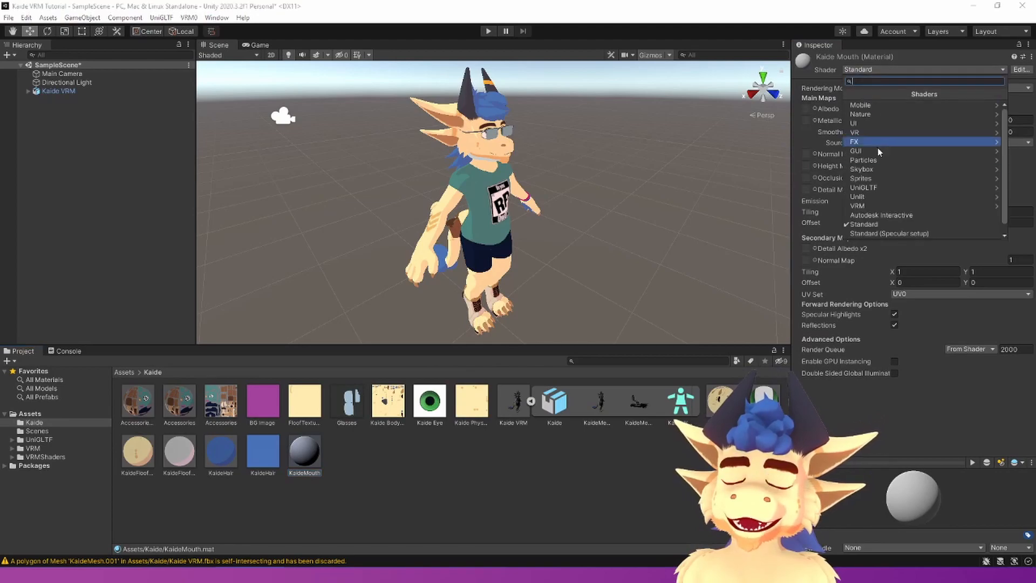
left_click(871, 206)
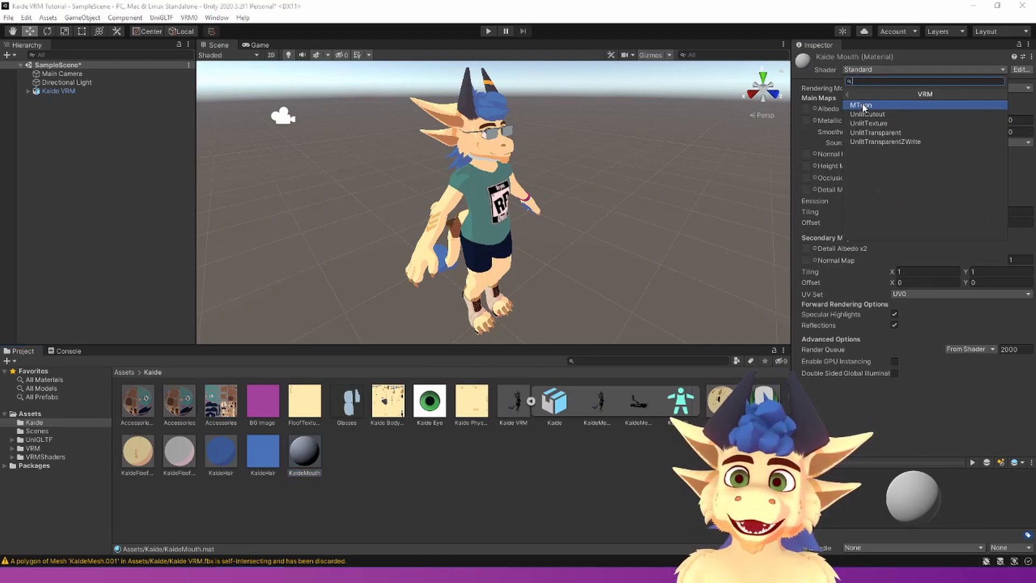
left_click(861, 105)
Assign the purple mouth texture to both the Lit Color and Shade Color of the KaideMouth material.
scroll(576, 203, "up", 5)
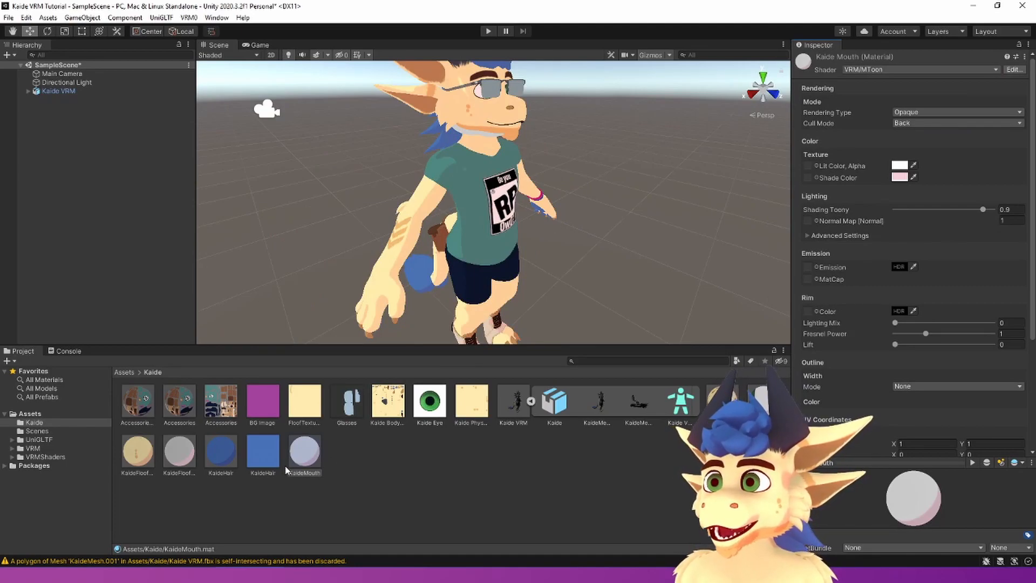
scroll(475, 246, "down", 5)
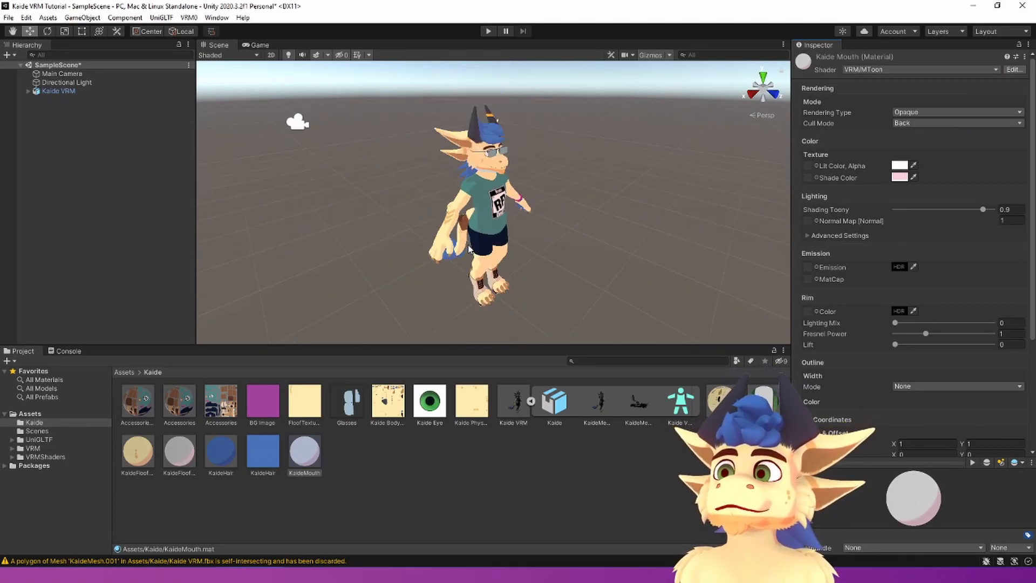
scroll(473, 244, "up", 2)
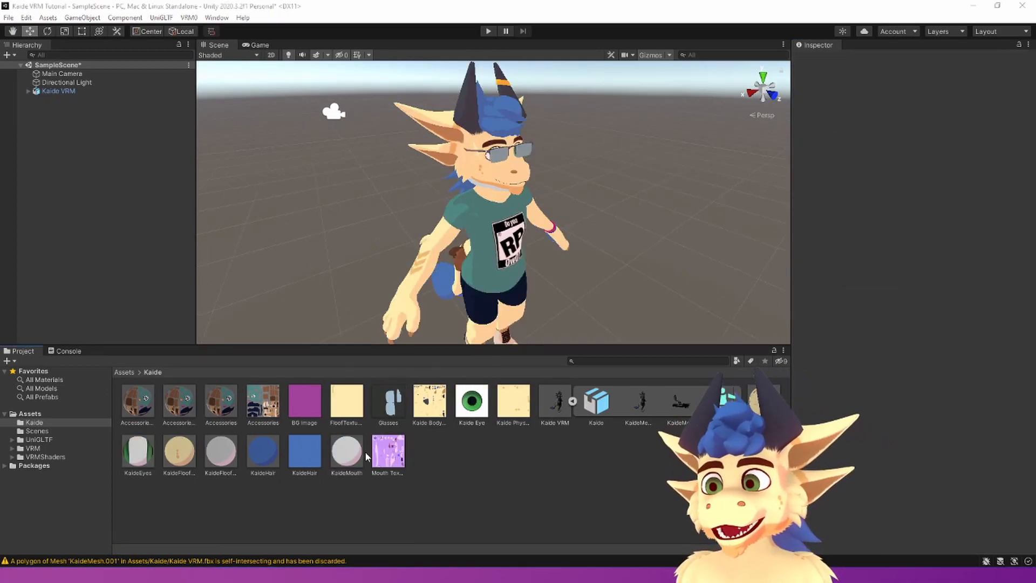
left_click(346, 452)
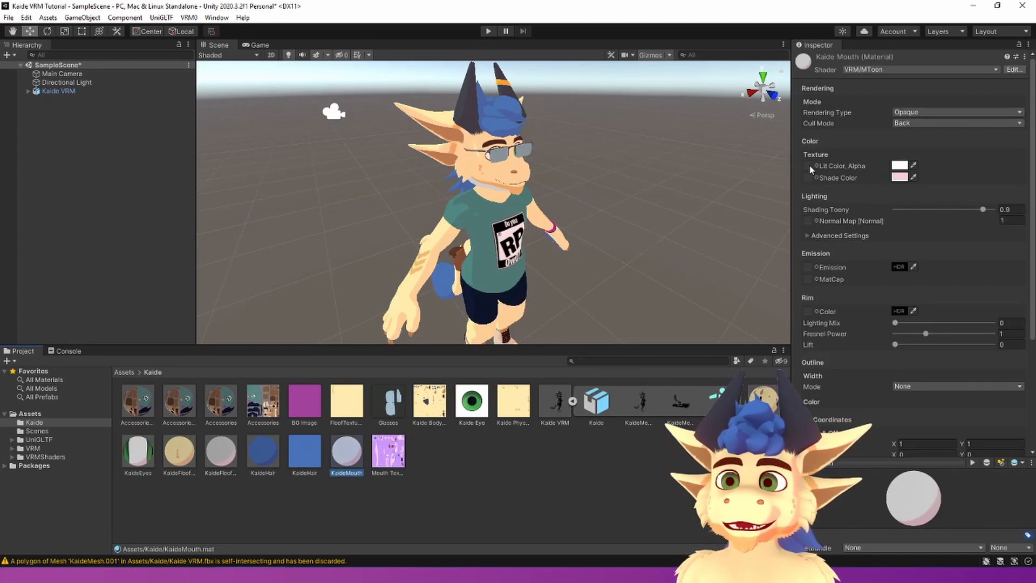
left_click_drag(378, 464, 808, 166)
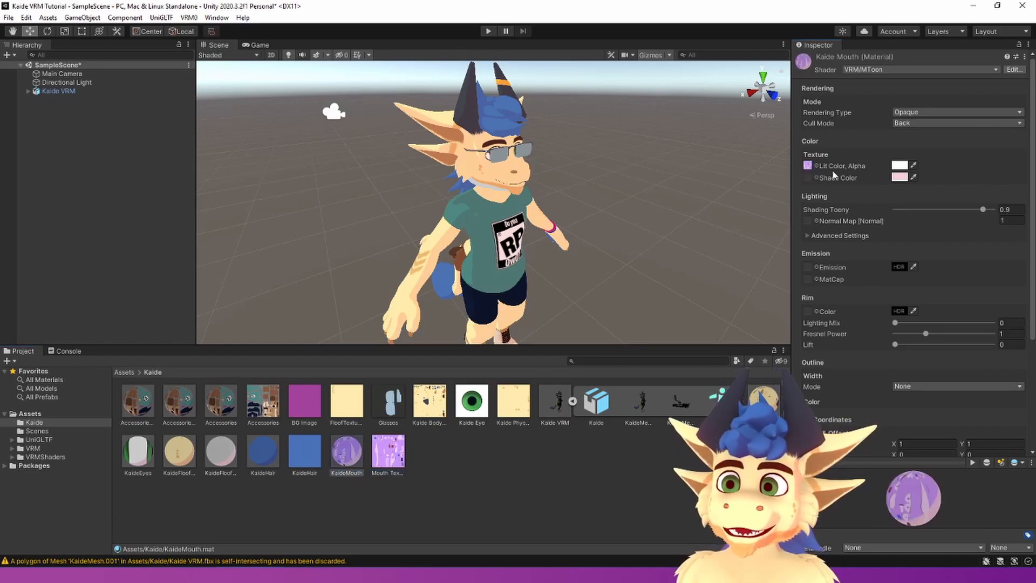
left_click_drag(388, 452, 808, 178)
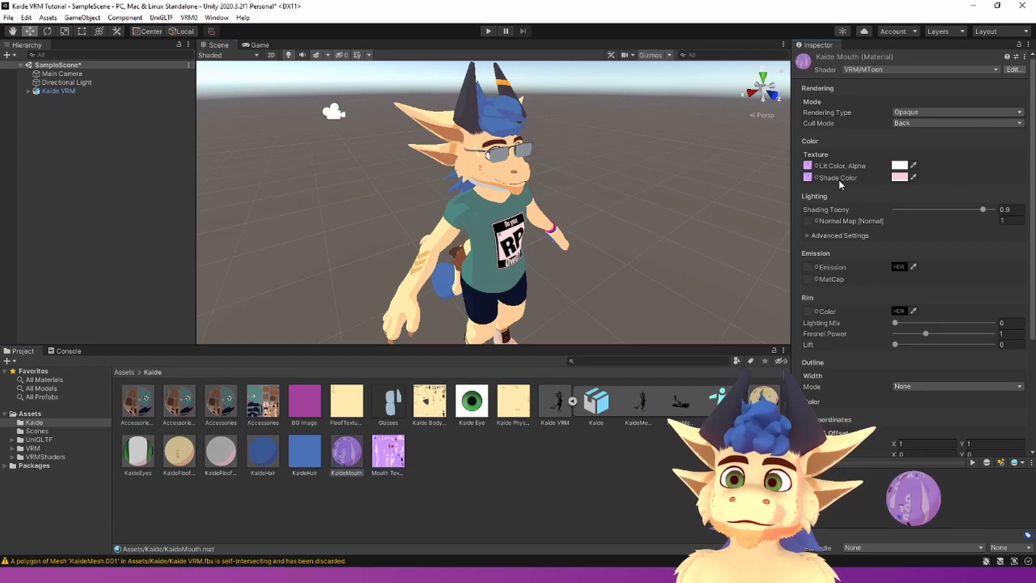
Assign the floof texture image to the Lit Color and Shade Color of the KaideFloof Texture material.
left_click(221, 453)
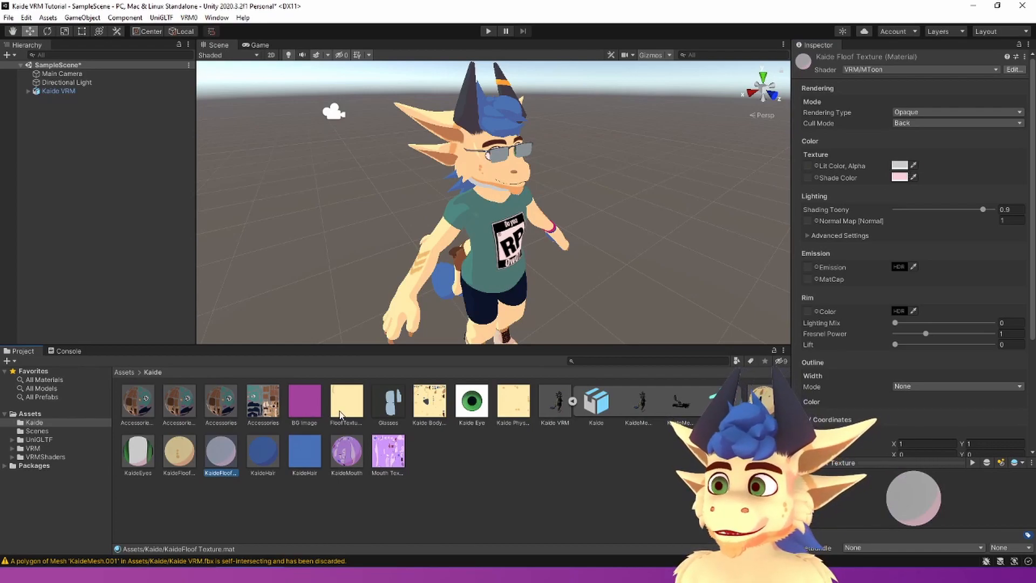
left_click_drag(346, 417, 667, 268)
left_click_drag(814, 170, 808, 177)
Set the KaideFloof Texture material's Lit Color to white (FFFFFF) and its rendering type to Cutout.
scroll(516, 183, "up", 5)
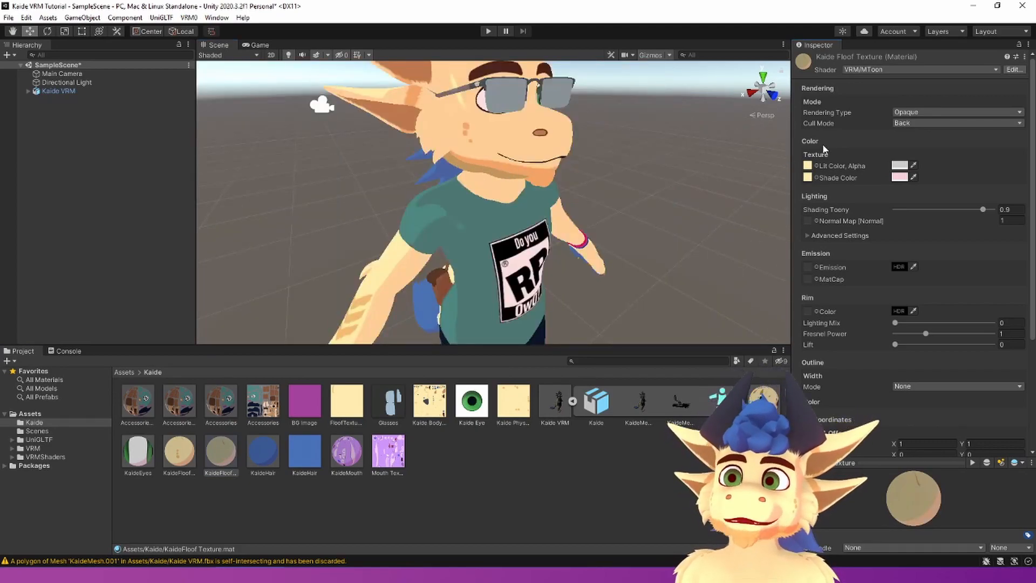
left_click(900, 166)
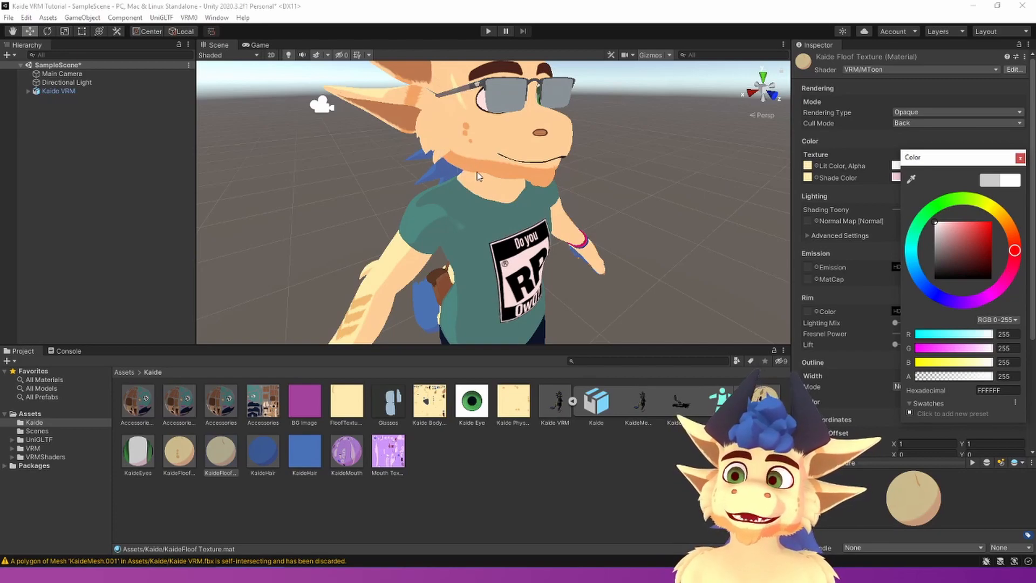
left_click(894, 206)
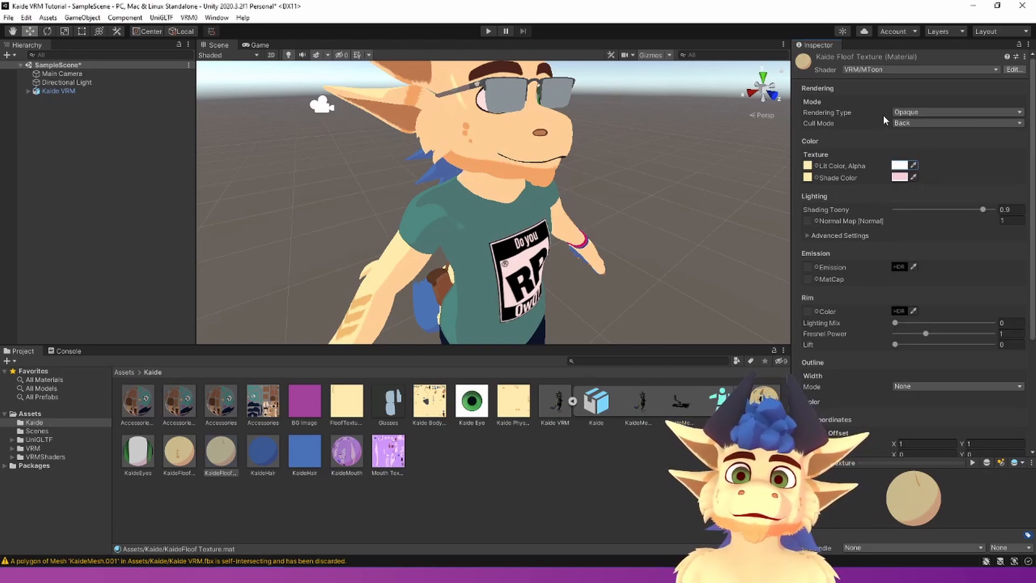
left_click(931, 112)
left_click(935, 139)
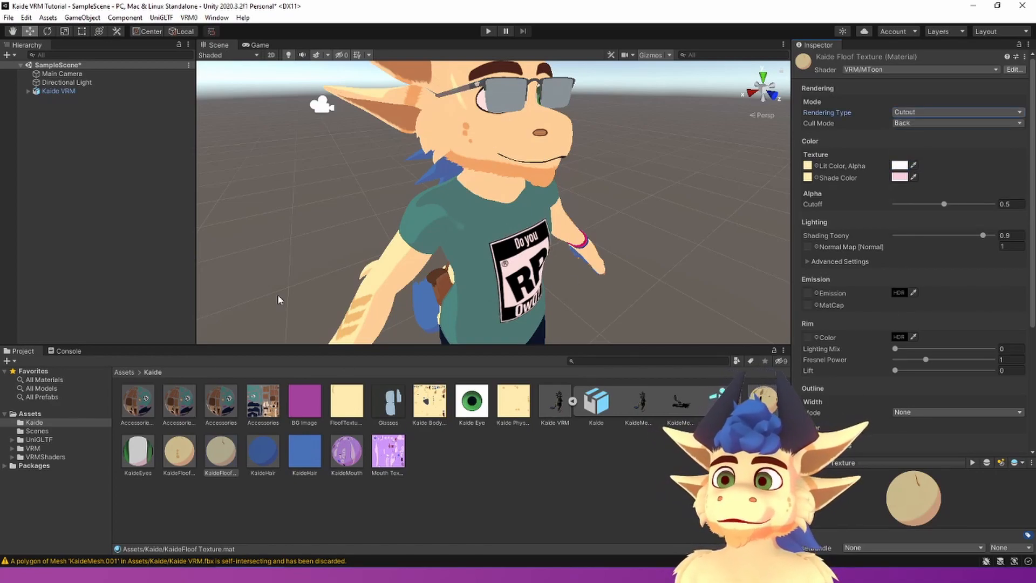
Set the Accessories Glass material's rendering type to Transparent and lower its Lit Color alpha to 71.
left_click(136, 411)
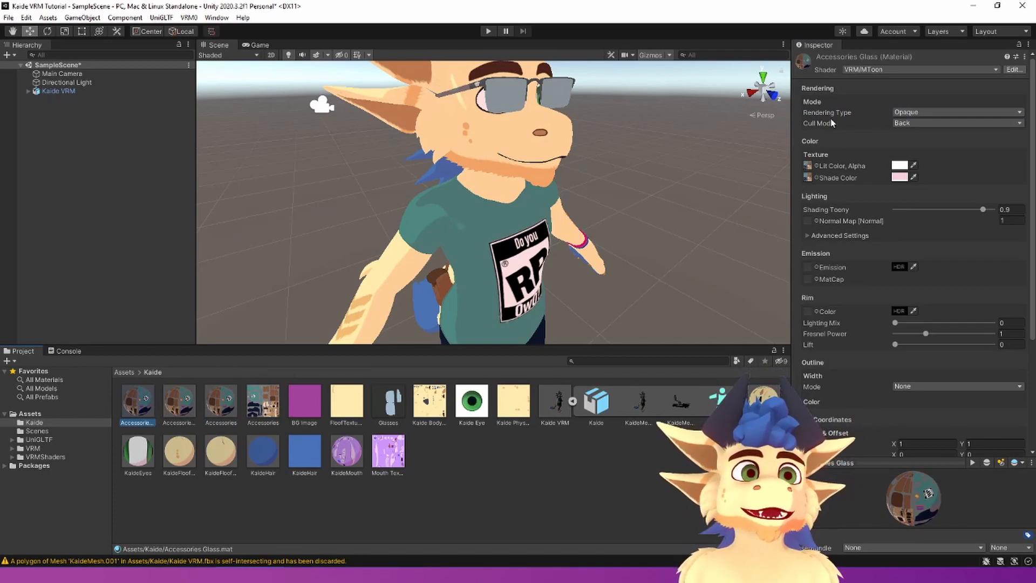
left_click(925, 111)
left_click(926, 147)
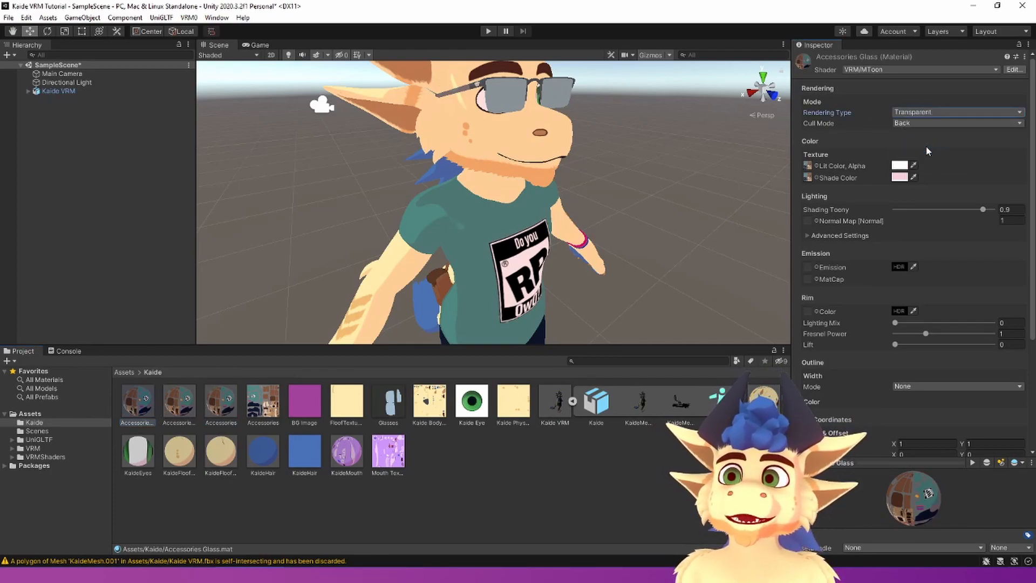
left_click(903, 166)
left_click_drag(982, 381, 938, 376)
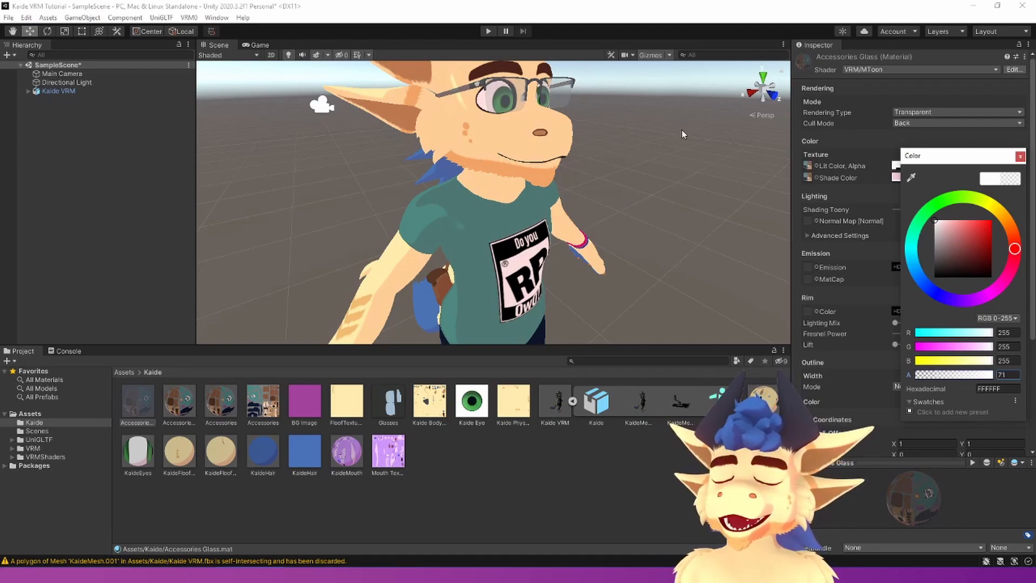
left_click(861, 128)
scroll(564, 234, "down", 5)
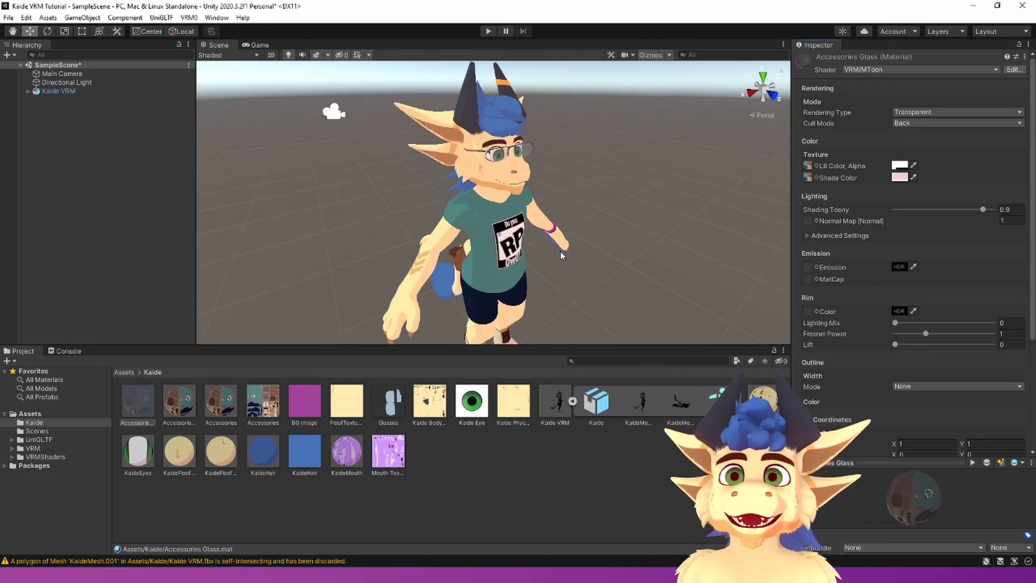
left_click_drag(560, 250, 561, 228, "alt")
scroll(560, 229, "down", 2)
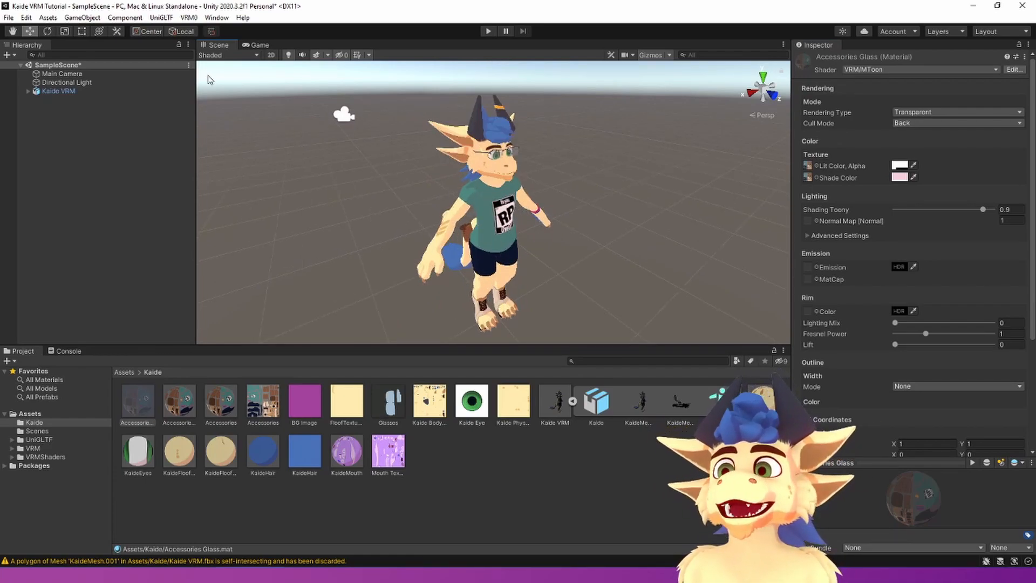
left_click(190, 18)
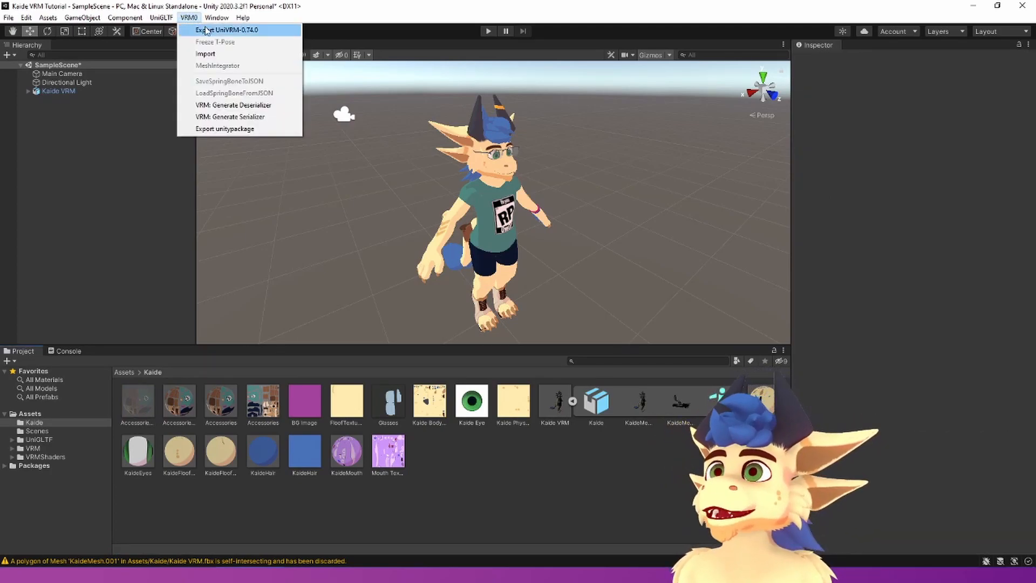
left_click(209, 32)
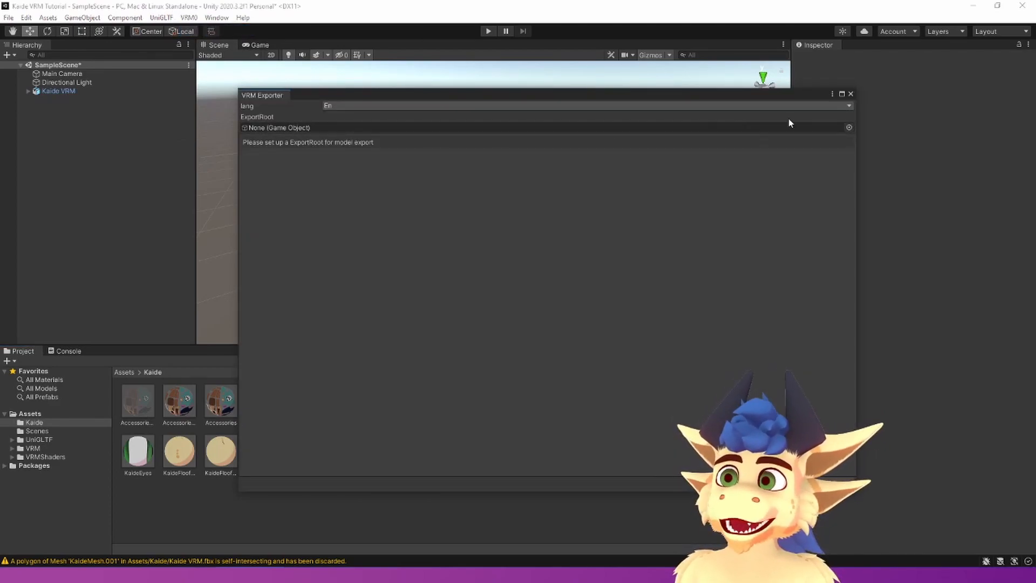
left_click(851, 94)
Start the UniVRM-0.74.0 export with the Kaide VRM scene object as the export root.
left_click(63, 91)
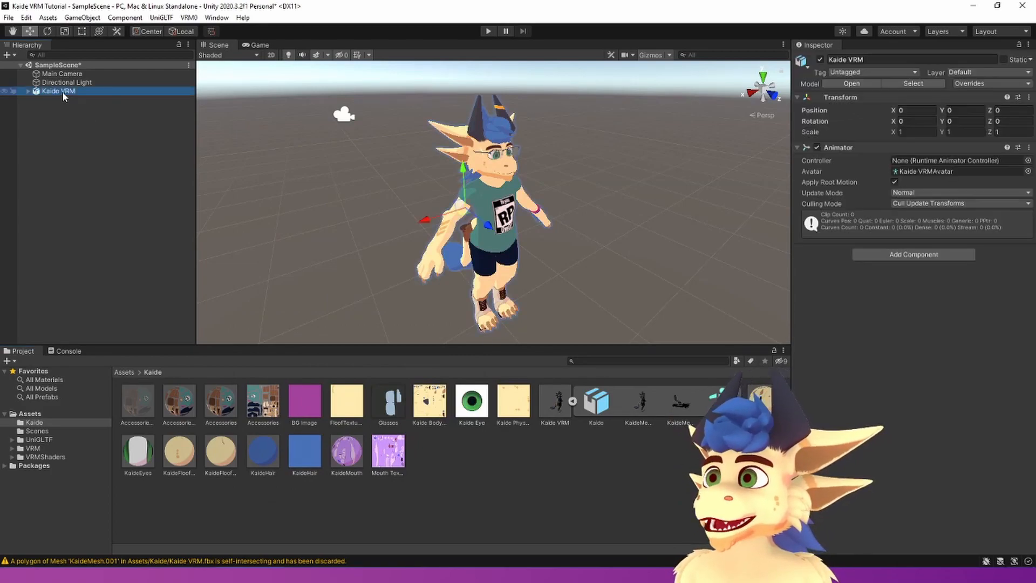
left_click(189, 17)
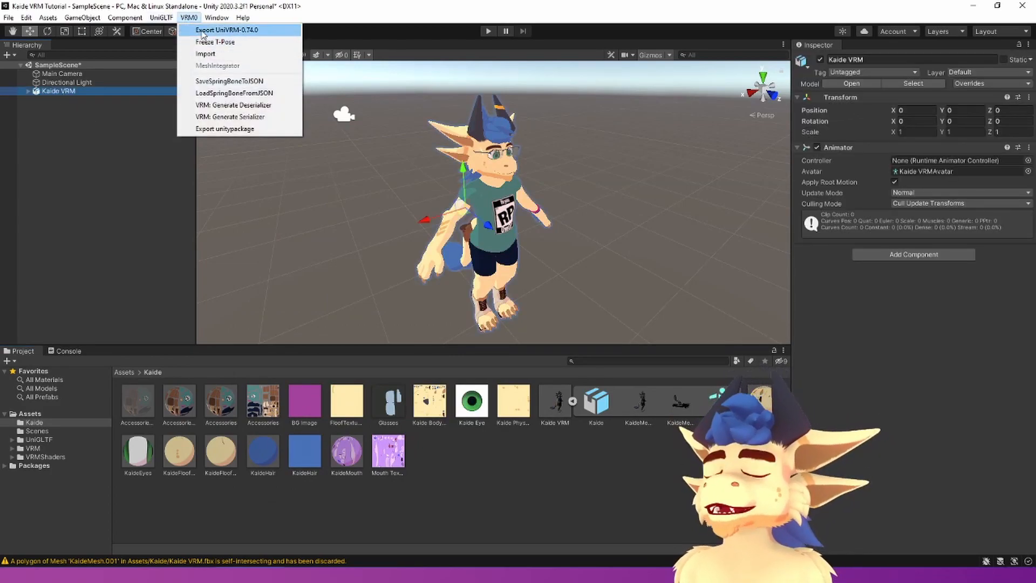
left_click(203, 31)
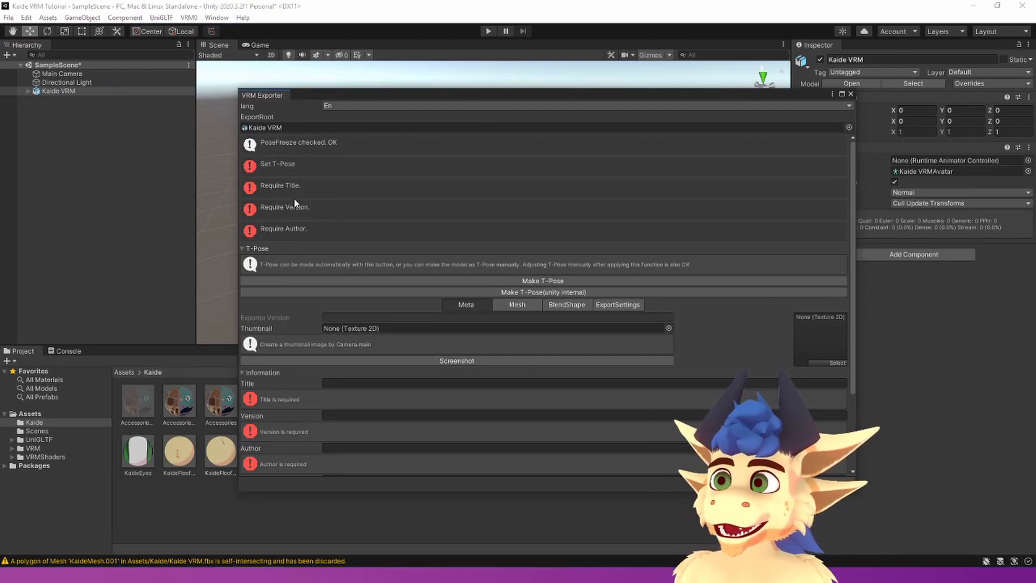
Fill in the export metadata with the title Kaide, version 1.4 and the author's name.
scroll(404, 270, "down", 5)
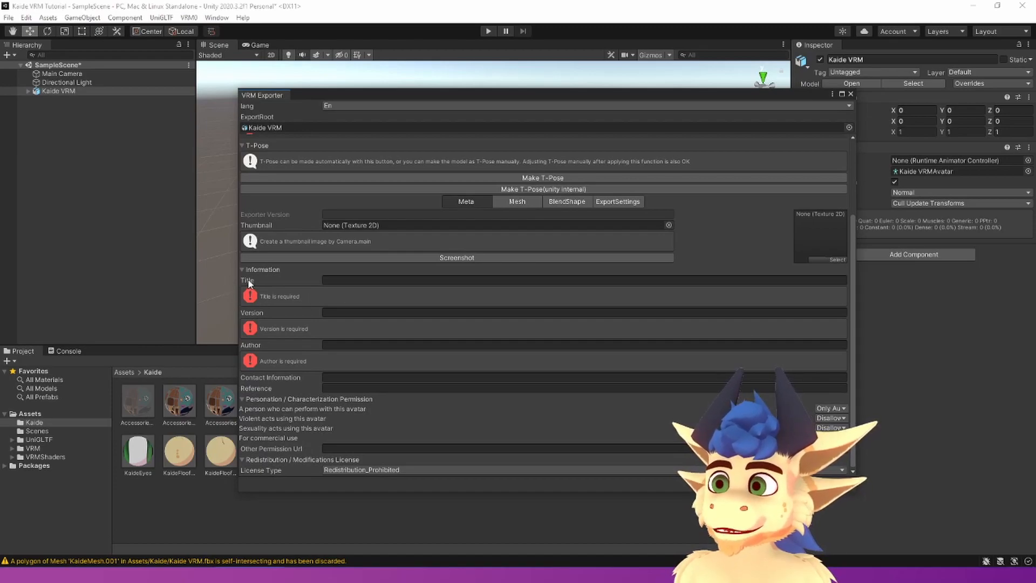
left_click(347, 279)
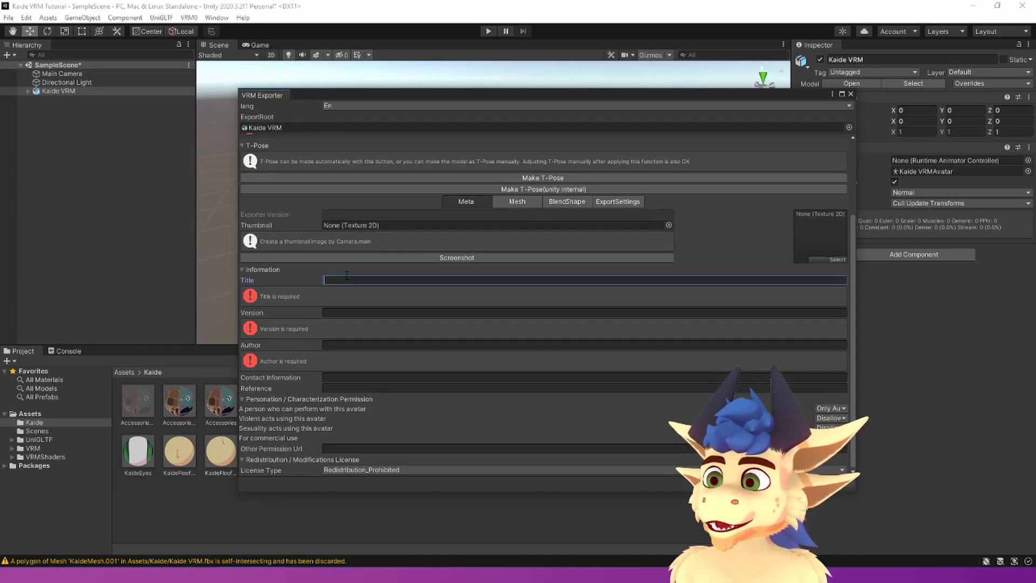
type("Kaide")
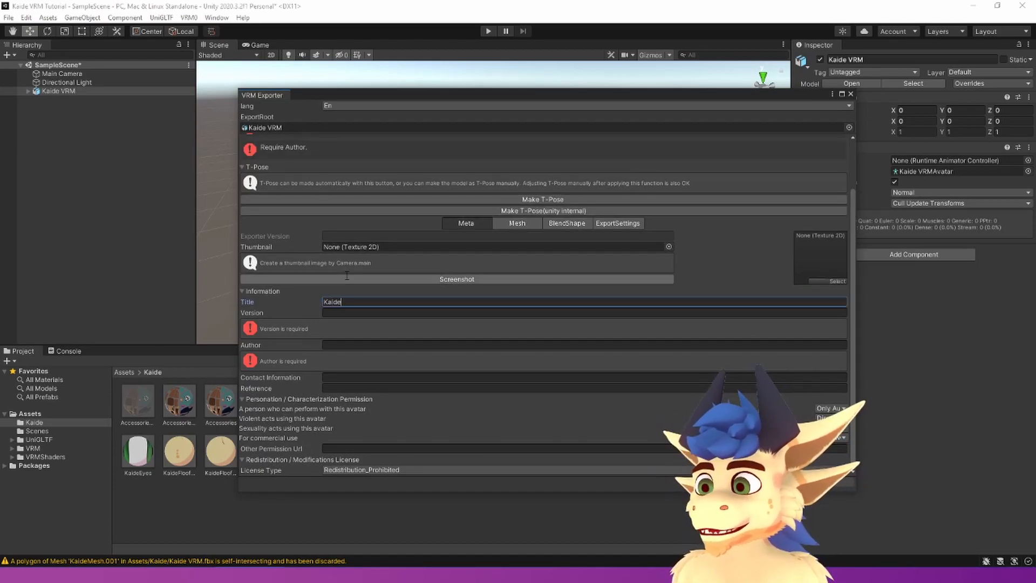
key("Tab")
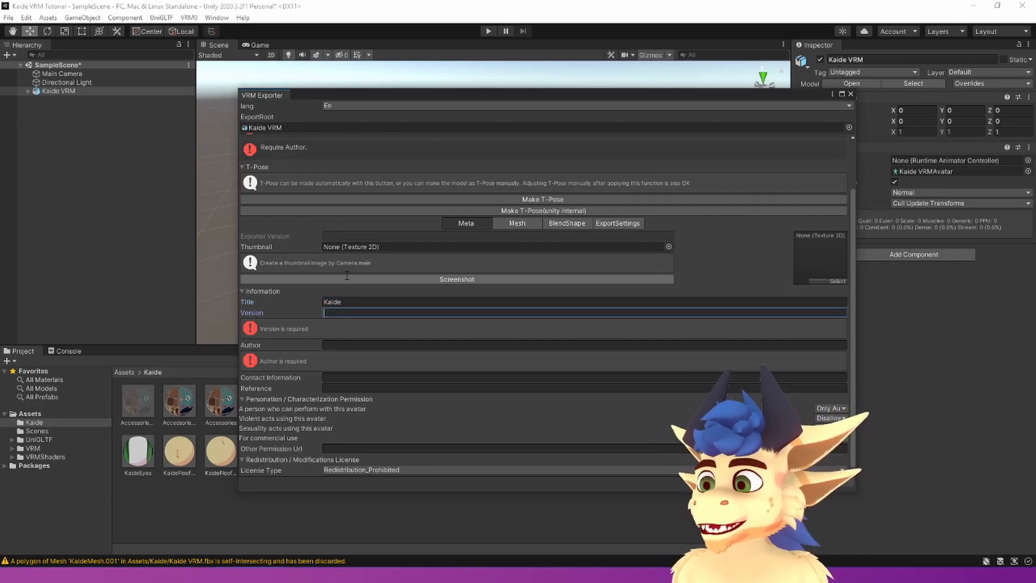
type("1.4")
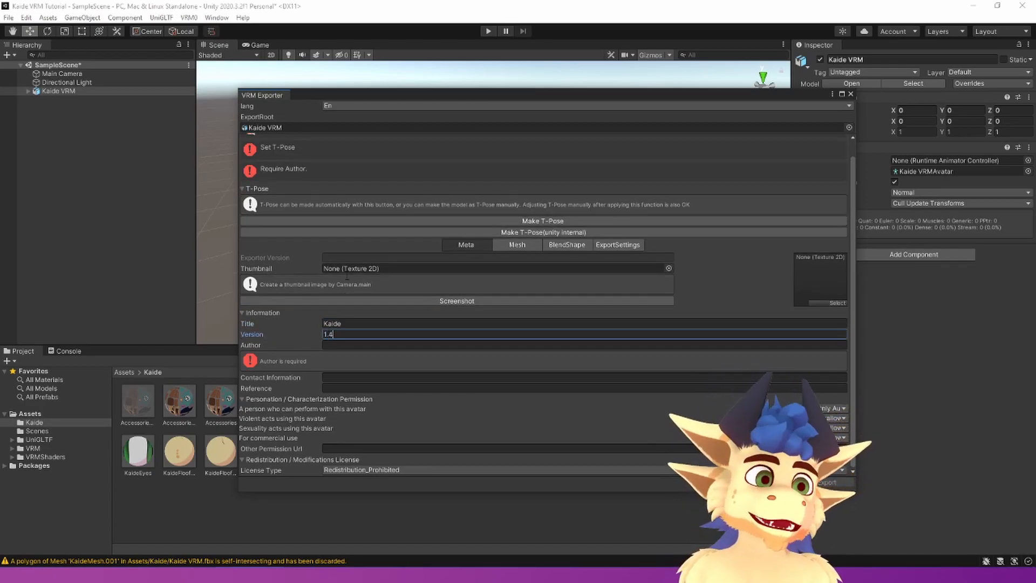
key("Tab")
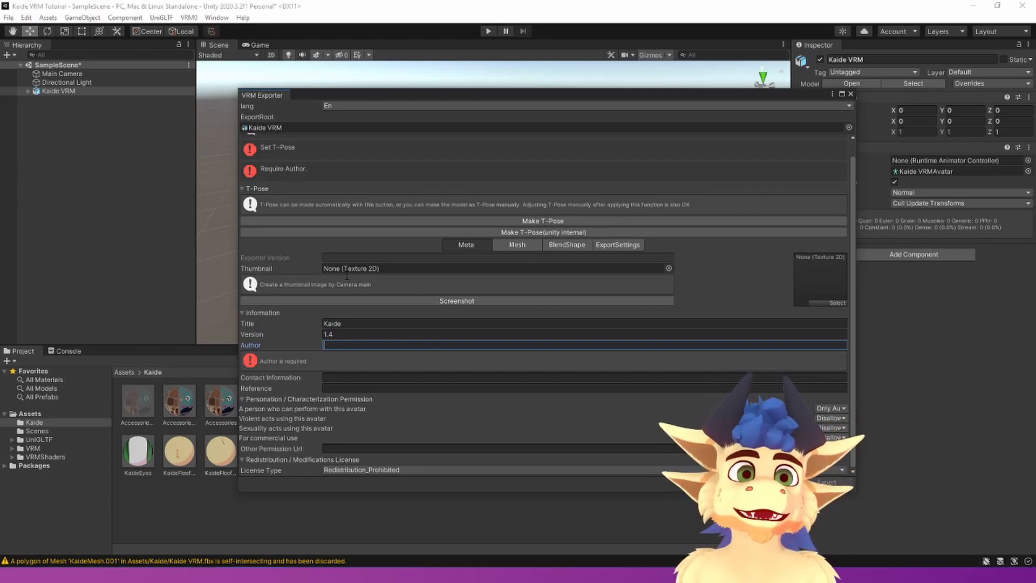
type("Kaidoart")
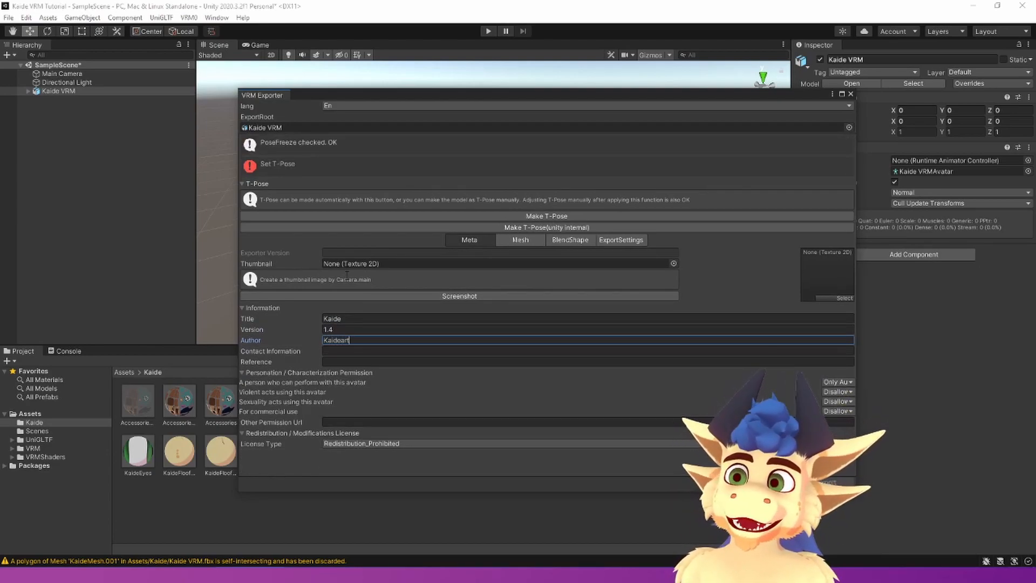
key("Tab")
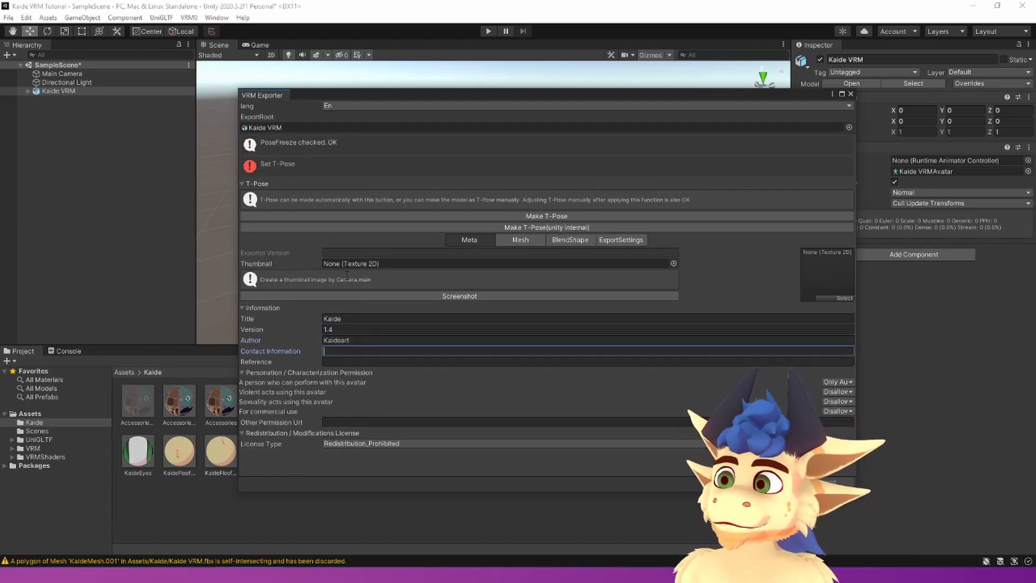
key("Tab")
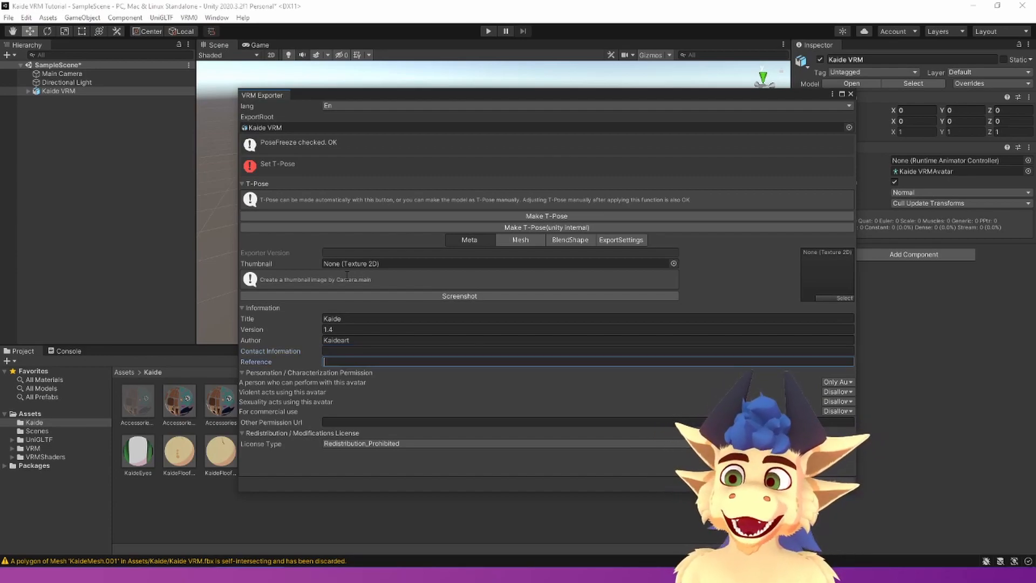
left_click(355, 349)
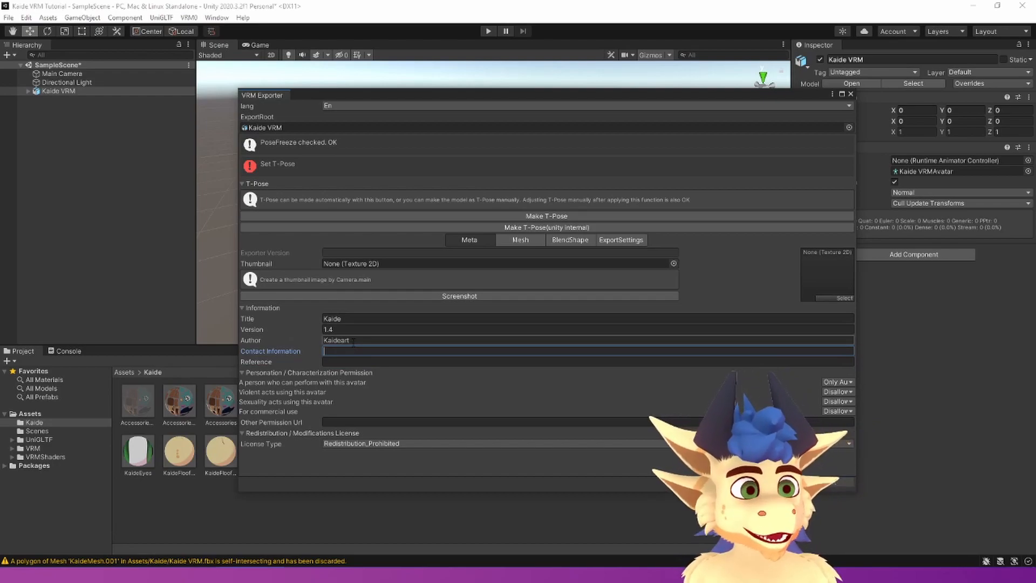
left_click(342, 362)
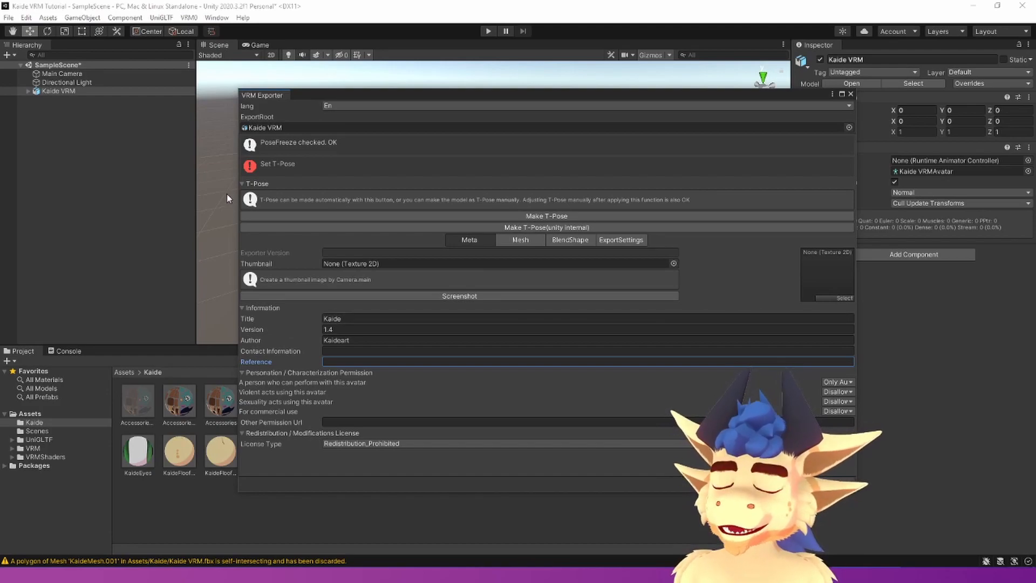
Apply the T-pose to the model and export it as Kaide VRM.vrm into the Vids folder.
left_click(610, 241)
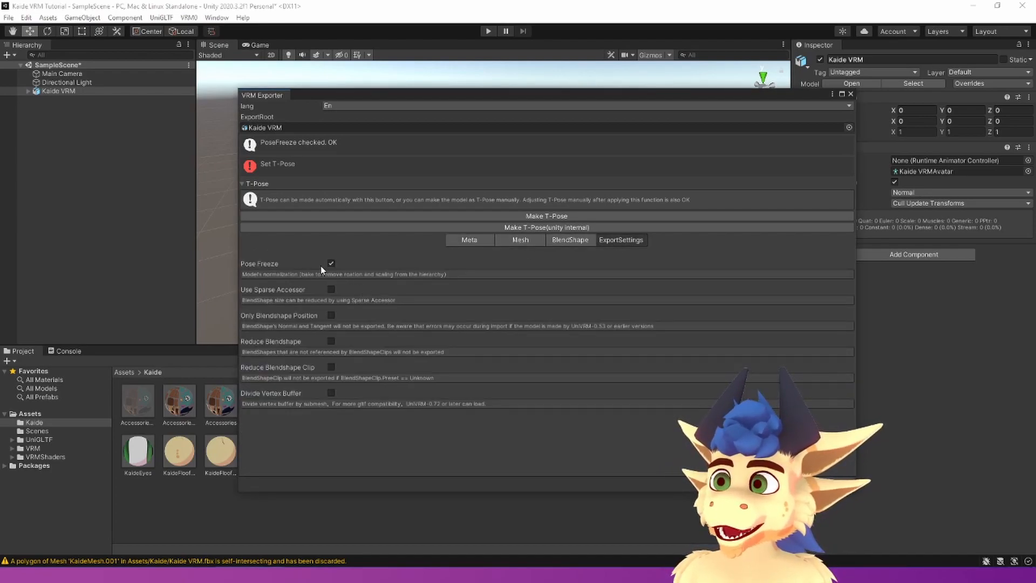
left_click(538, 217)
left_click_drag(553, 95, 586, 71)
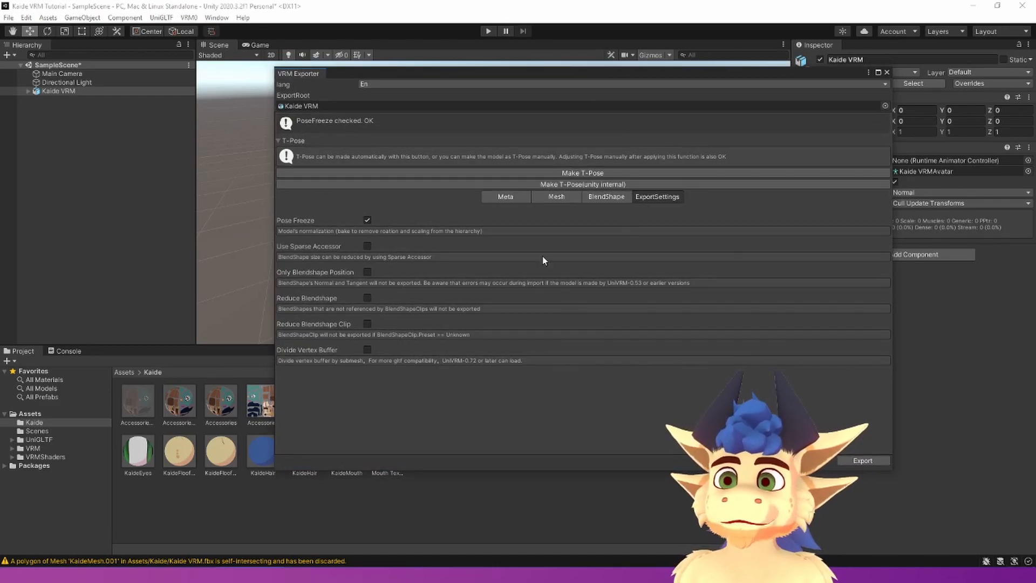
left_click(862, 460)
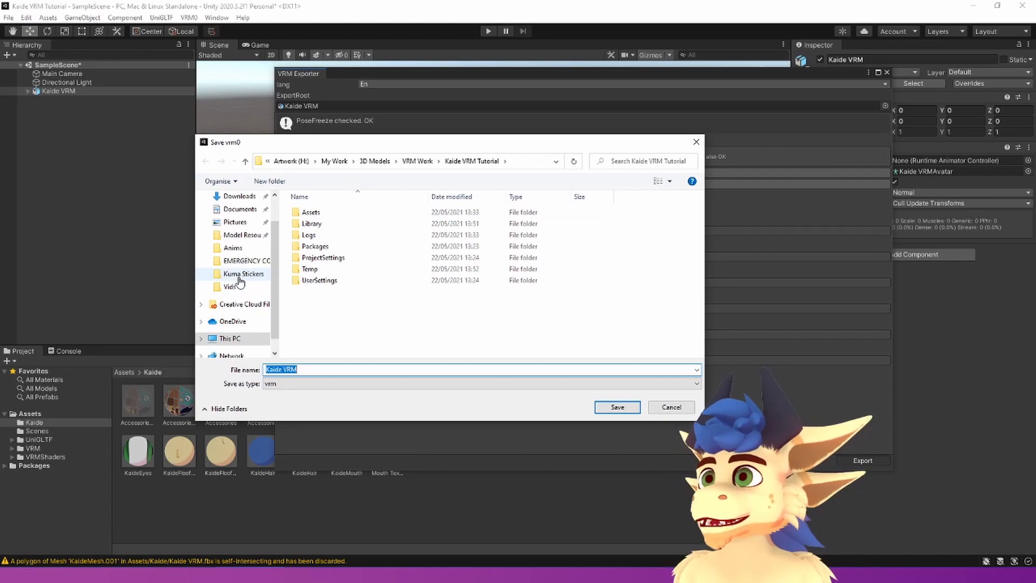
scroll(232, 313, "down", 1)
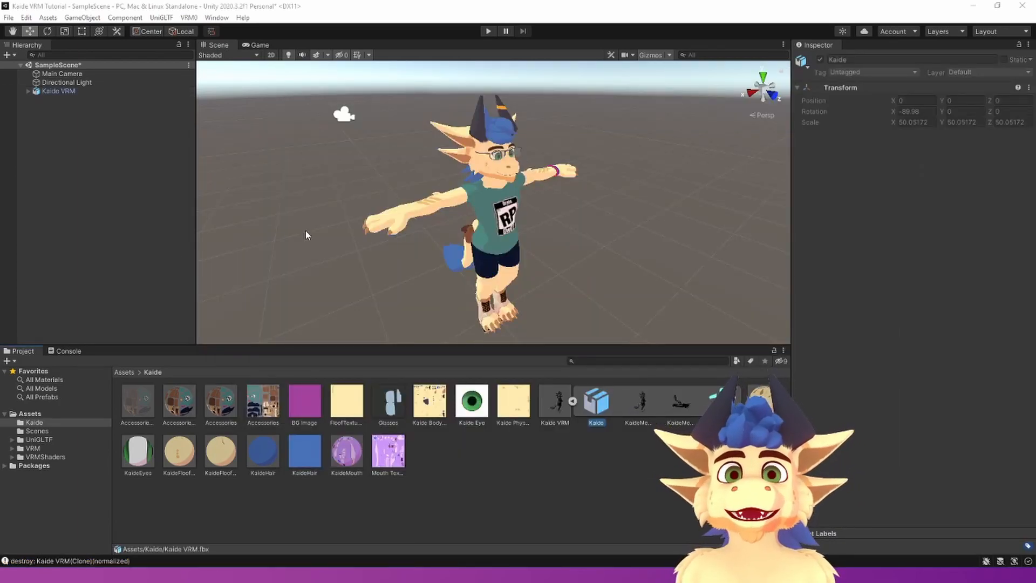
Import the exported Kaide VRM.vrm from the Vids folder and save its prefab as Kaide VRM in the Assets/Kaide folder.
left_click(189, 17)
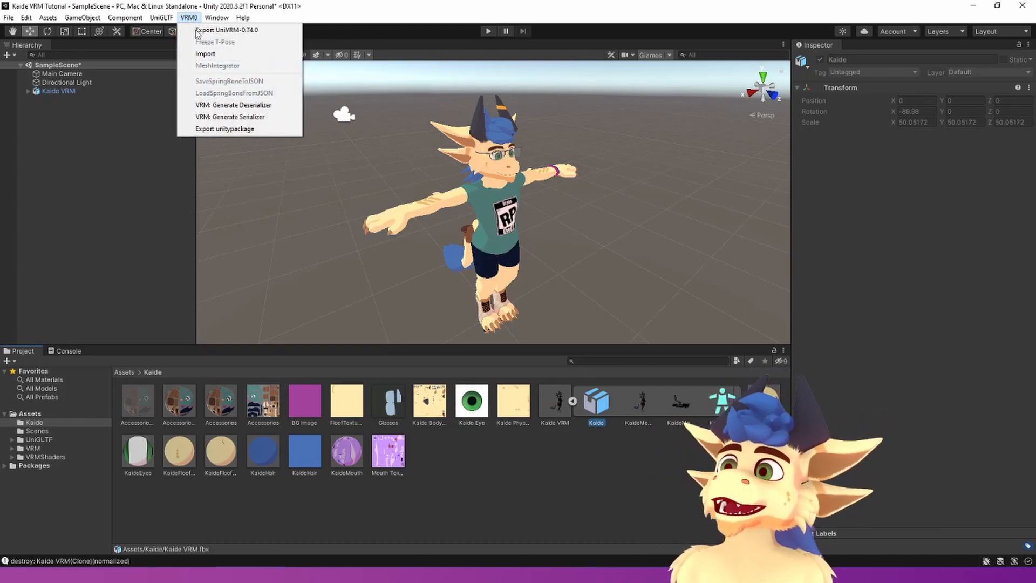
left_click(206, 54)
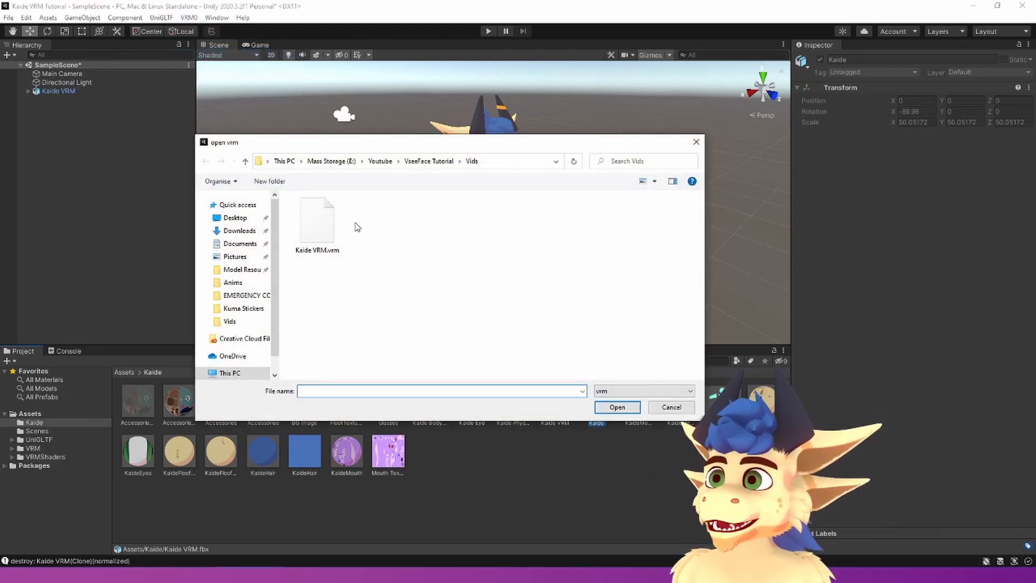
left_click(326, 232)
left_click(616, 407)
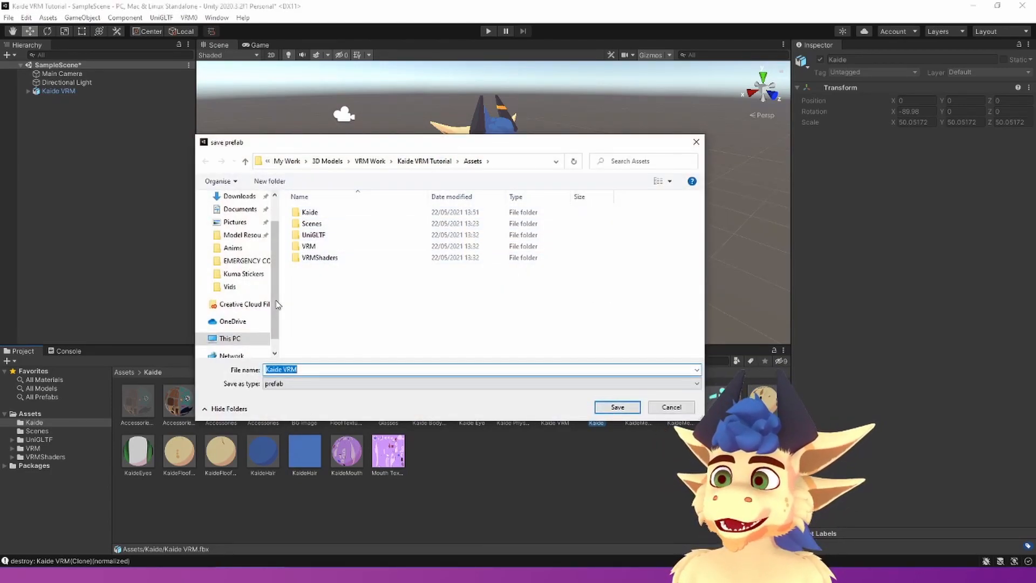
left_click(309, 214)
left_click(309, 213)
key("Escape")
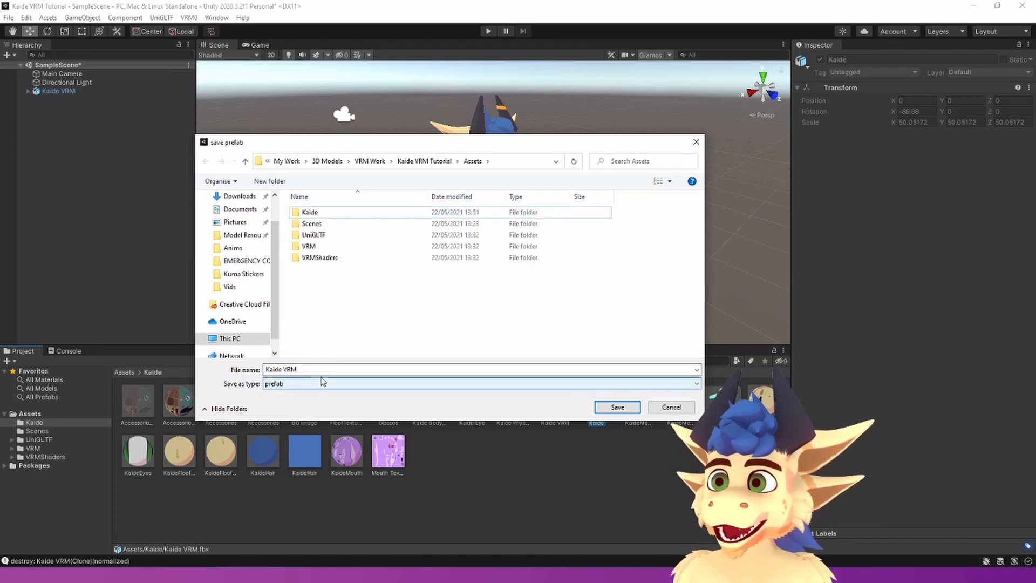
double_click(305, 213)
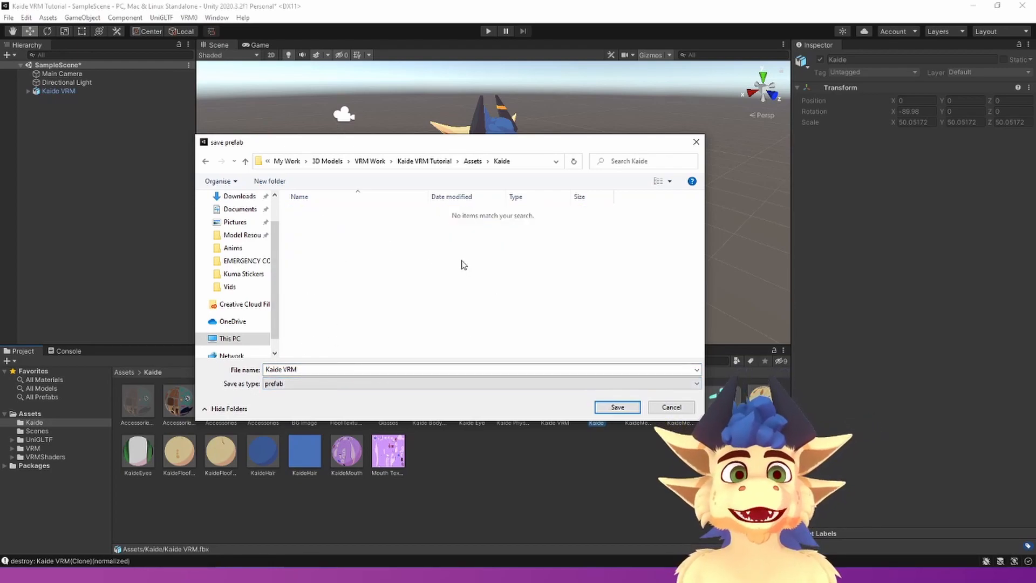
left_click(621, 407)
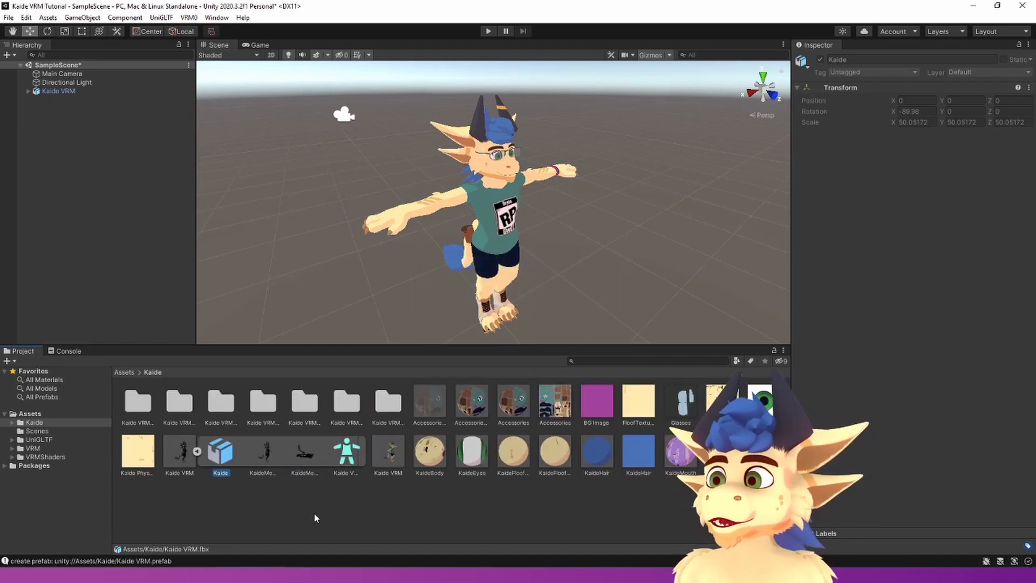
Deactivate the original Kaide VRM object in the scene and add the imported Kaide VRM prefab to the hierarchy.
left_click(345, 515)
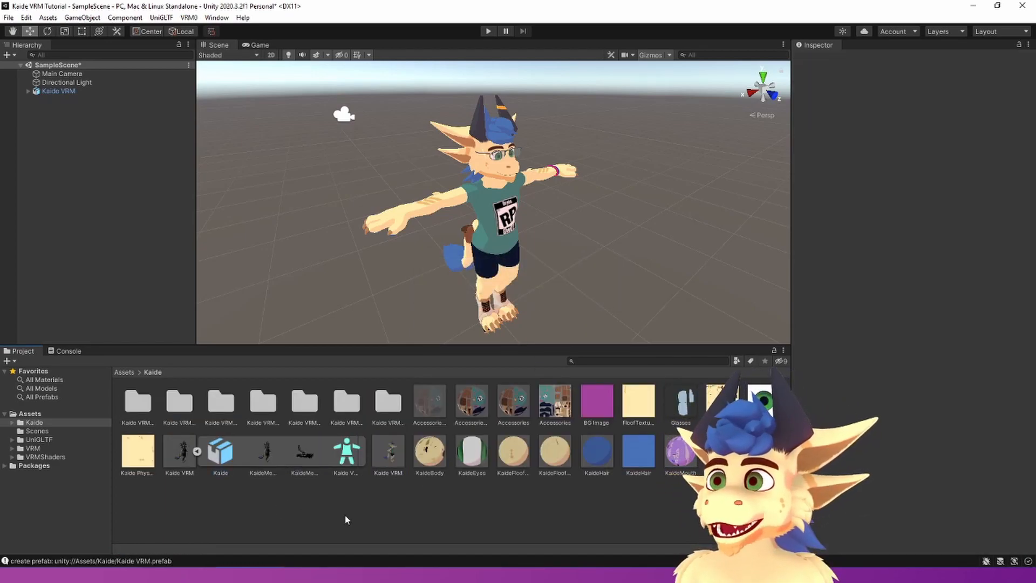
left_click(186, 456)
left_click(390, 457)
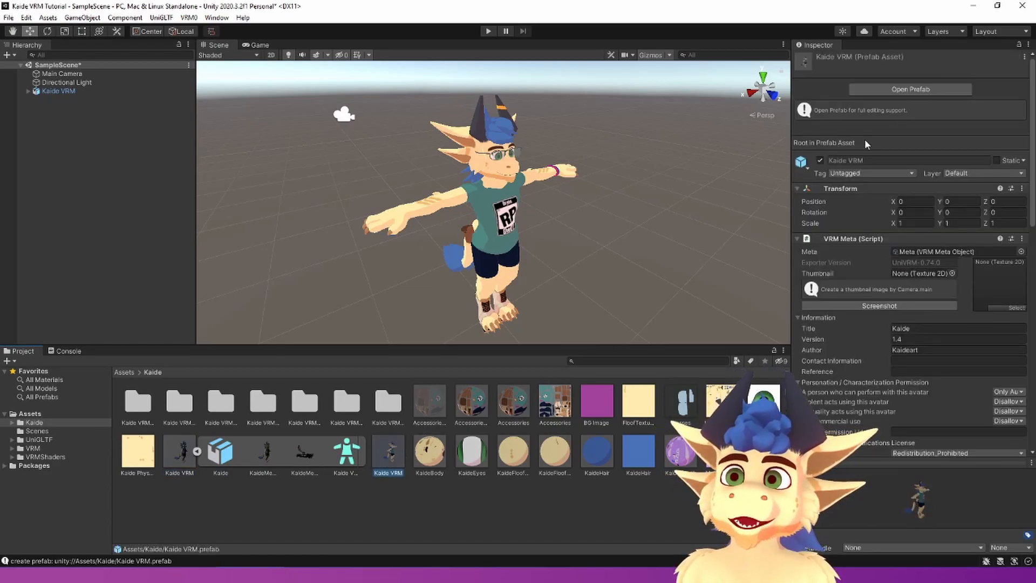
left_click(184, 471)
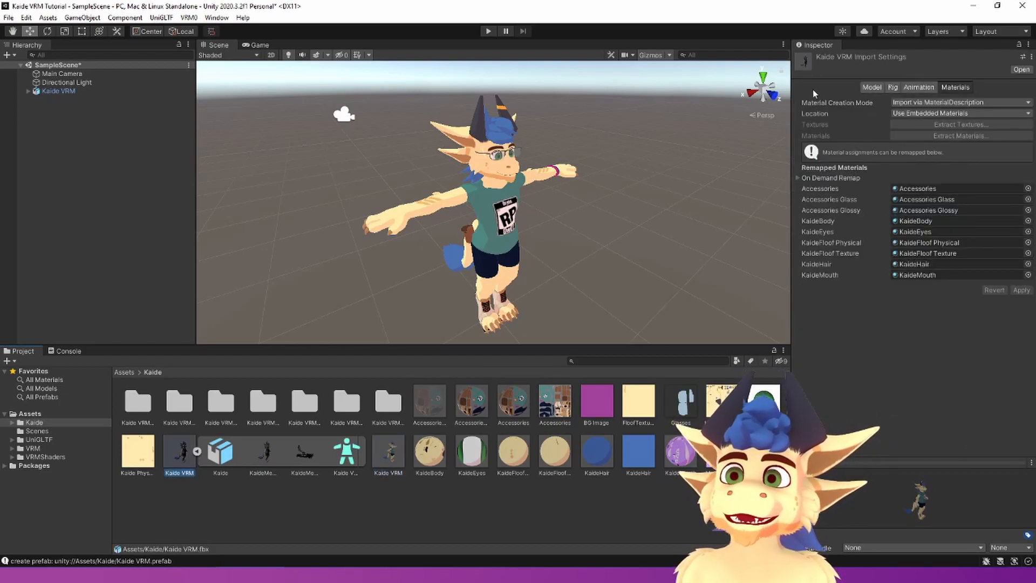
left_click(56, 90)
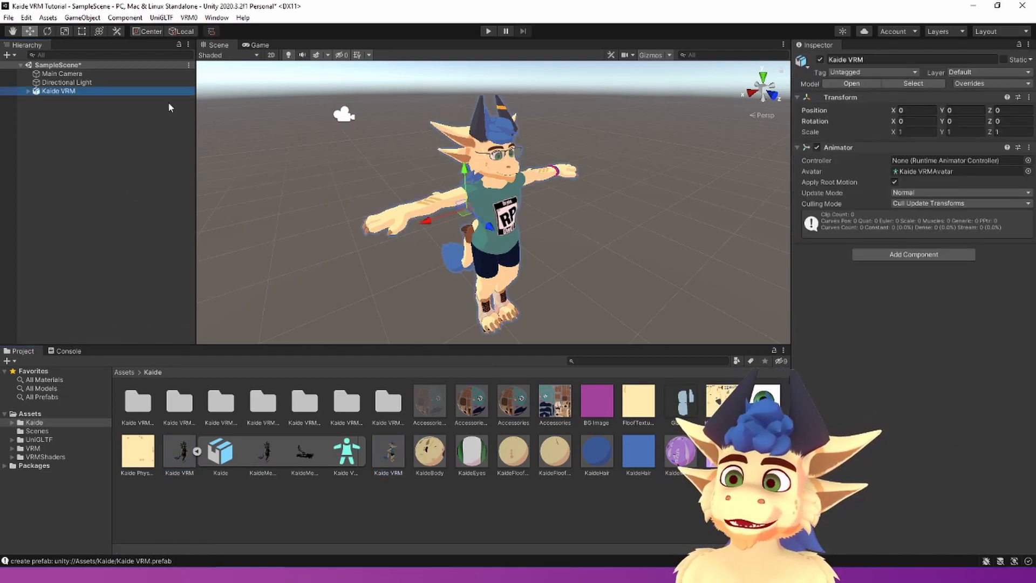
left_click(821, 59)
left_click(425, 519)
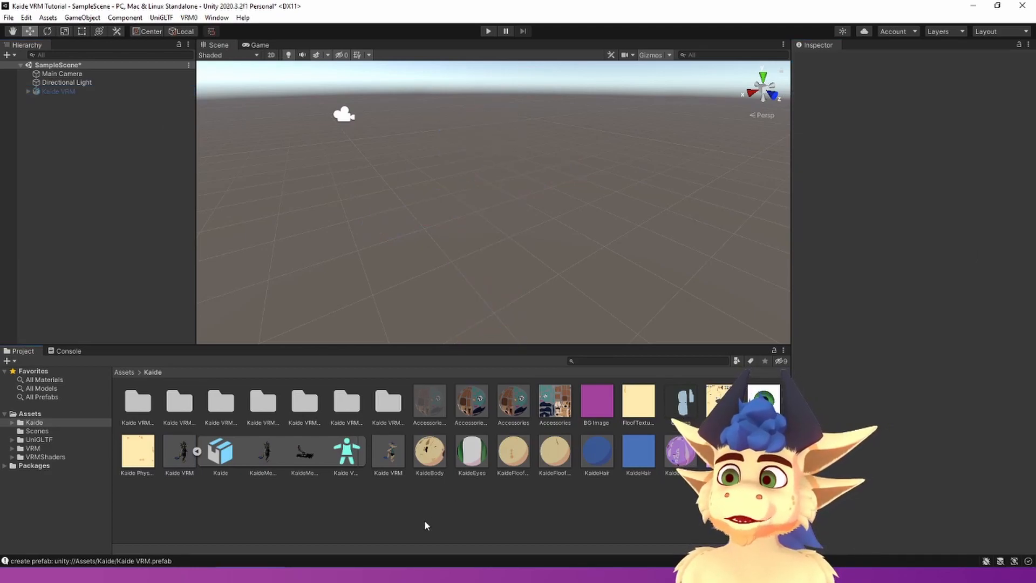
left_click(384, 454)
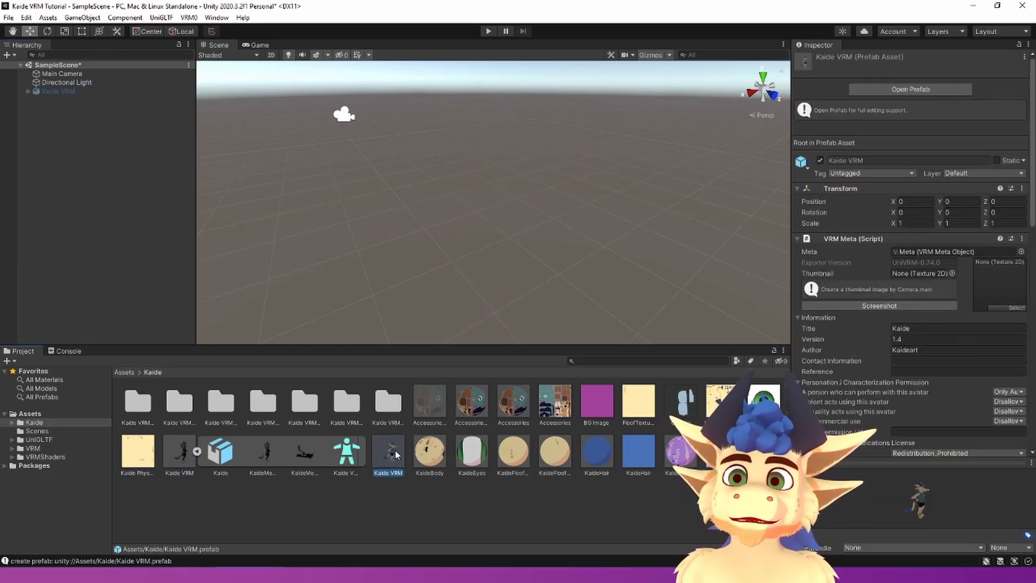
left_click_drag(390, 459, 95, 213)
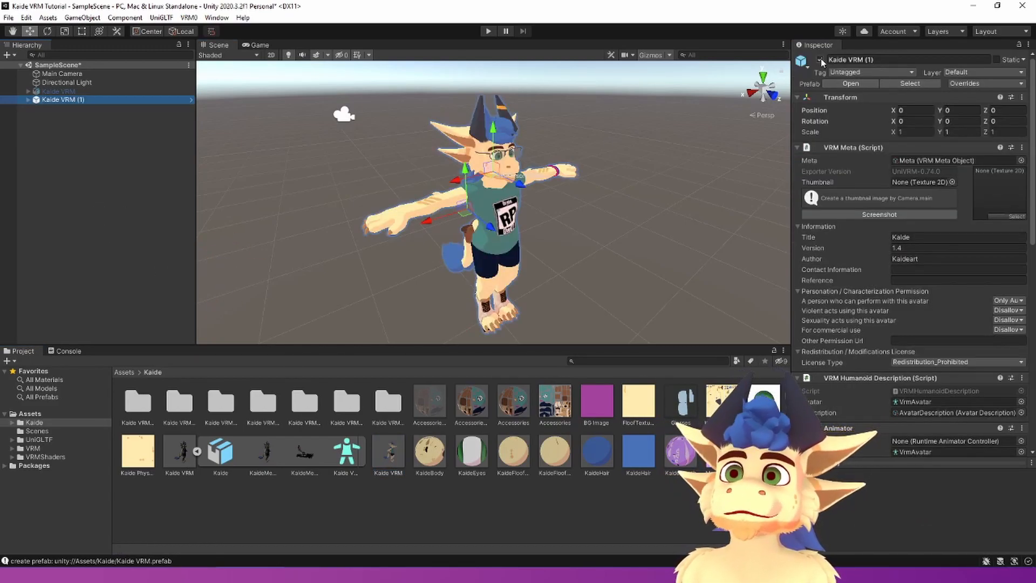
Open the BlendShape avatar asset referenced by the new object's VRM Blend Shape Proxy and enlarge its face preview.
scroll(943, 195, "down", 6)
scroll(925, 183, "up", 6)
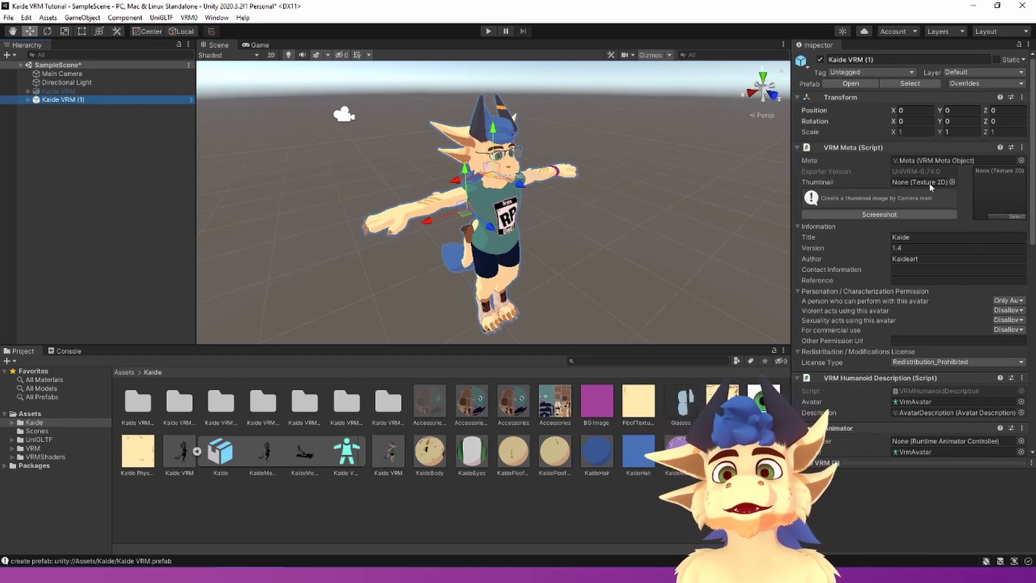
scroll(951, 259, "down", 6)
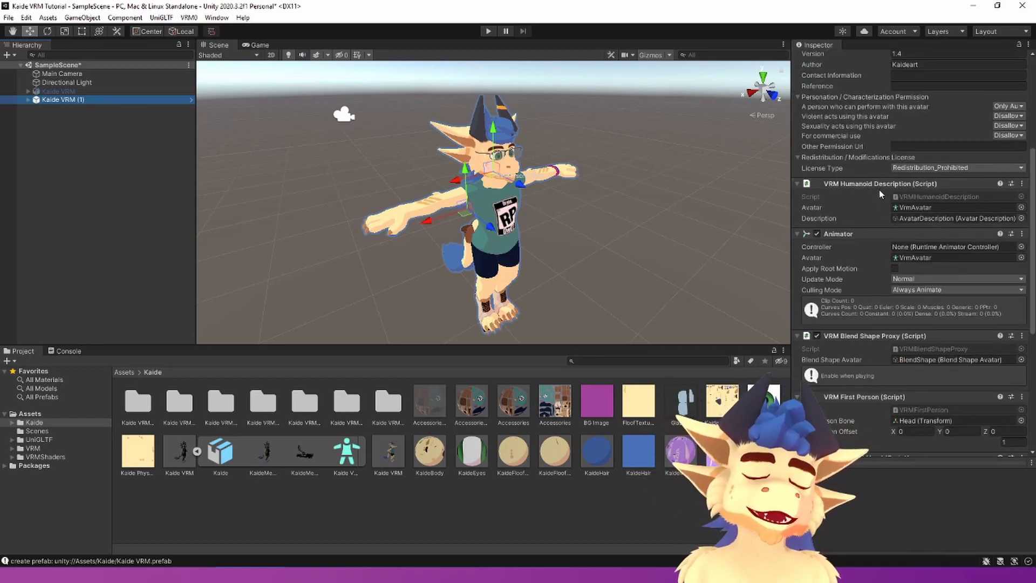
scroll(884, 223, "down", 3)
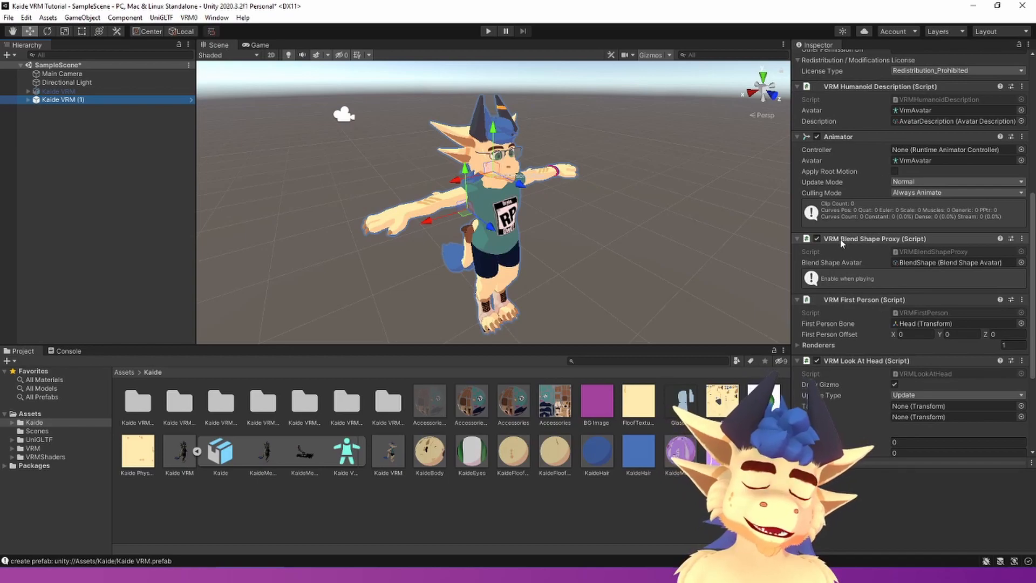
double_click(924, 263)
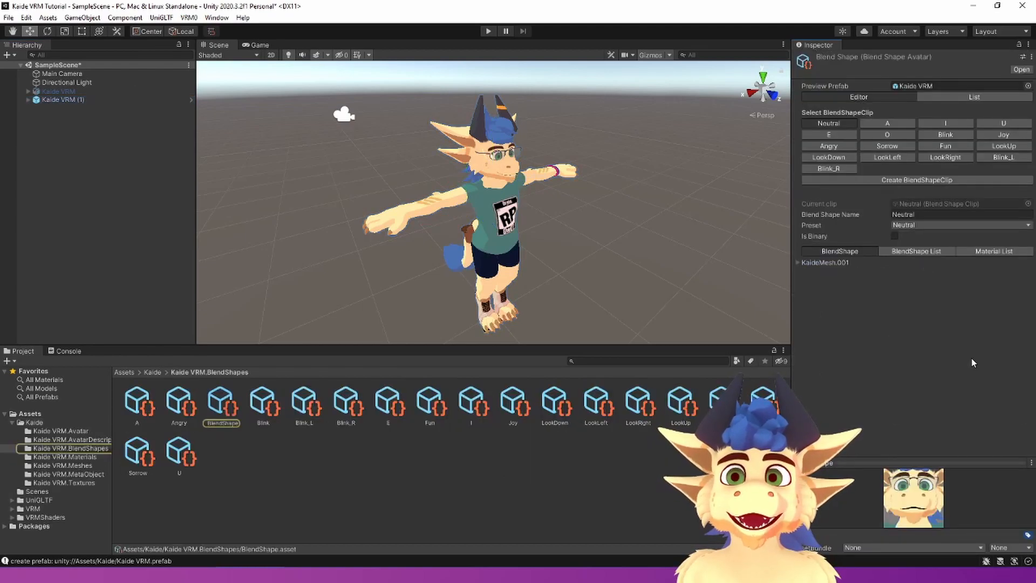
left_click_drag(948, 464, 932, 361)
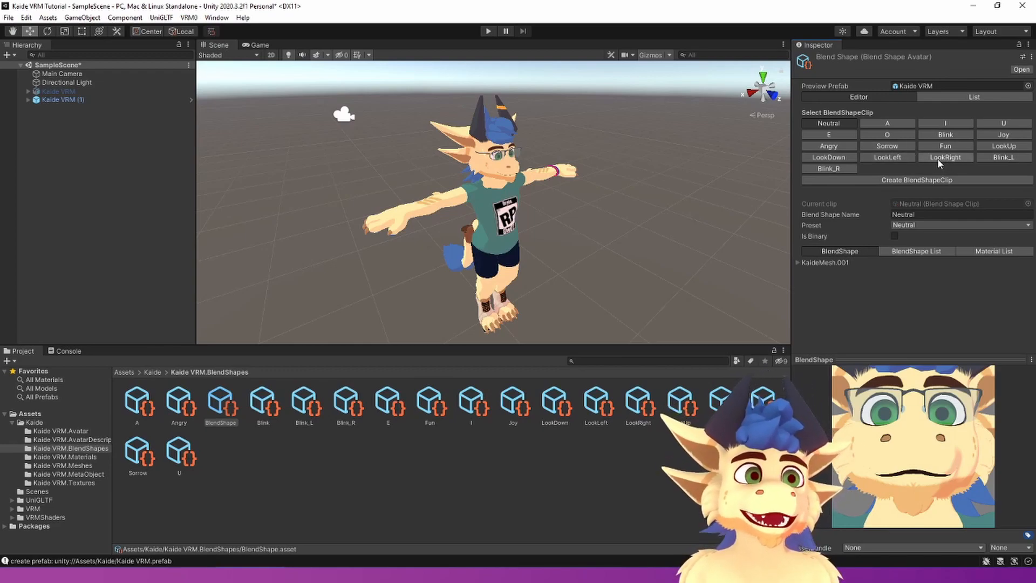
Set vrc.v_aa of KaideMesh.001 to 100 for the A blend shape clip.
left_click(878, 122)
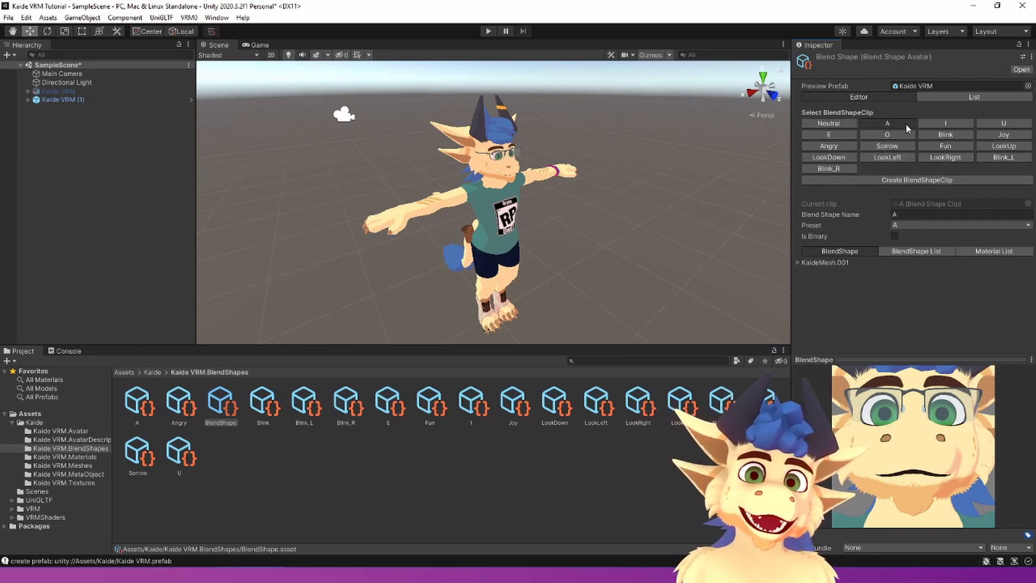
left_click(796, 263)
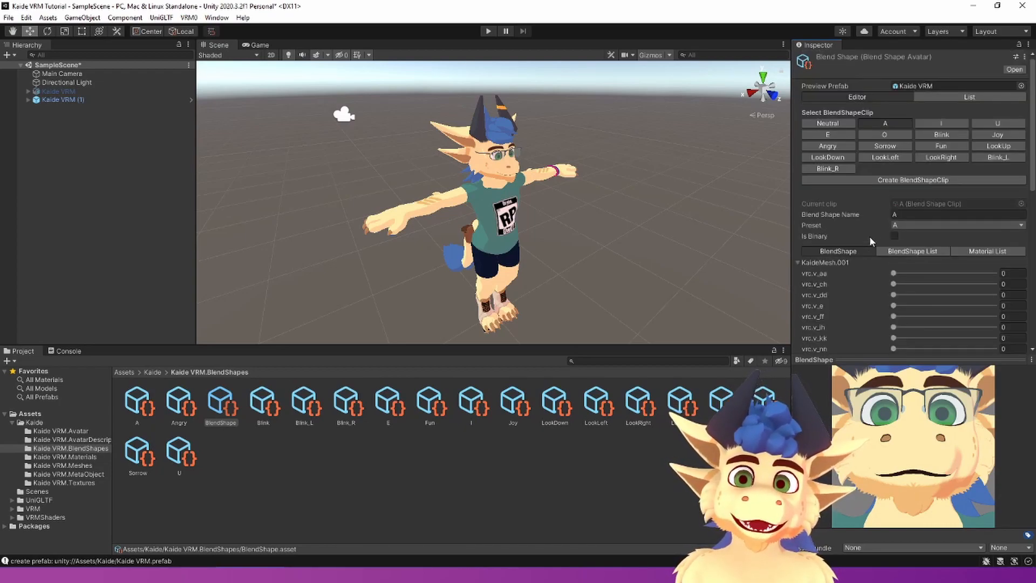
left_click_drag(894, 273, 994, 274)
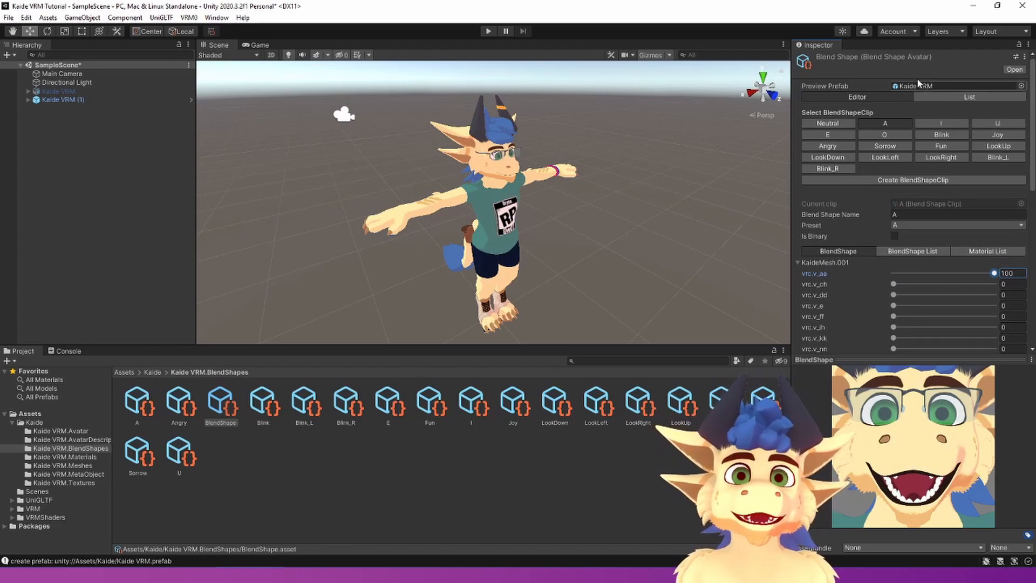
Set vrc.v_ih of KaideMesh.001 to 100 for the I blend shape clip.
left_click(940, 123)
left_click(802, 263)
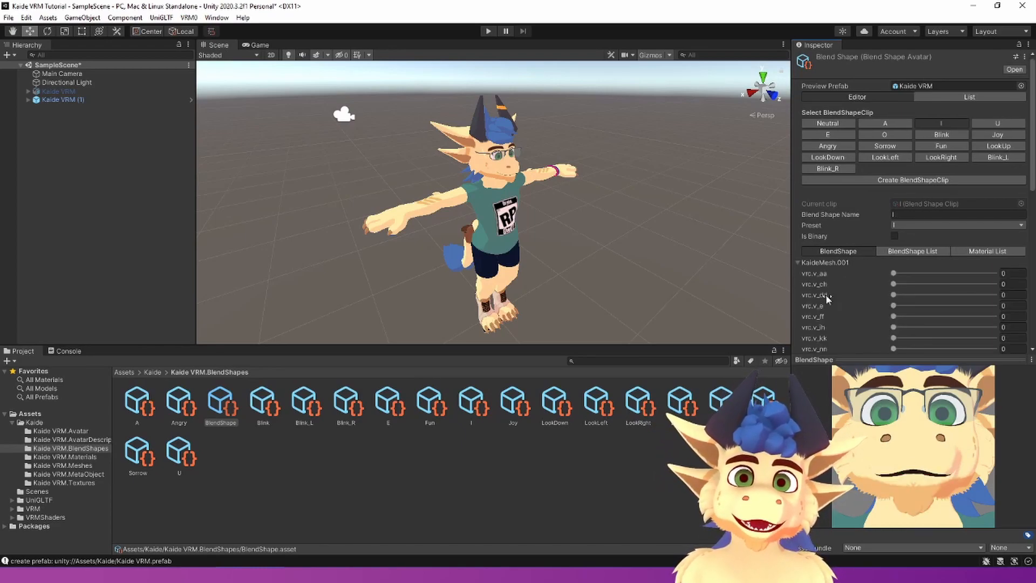
scroll(878, 312, "down", 3)
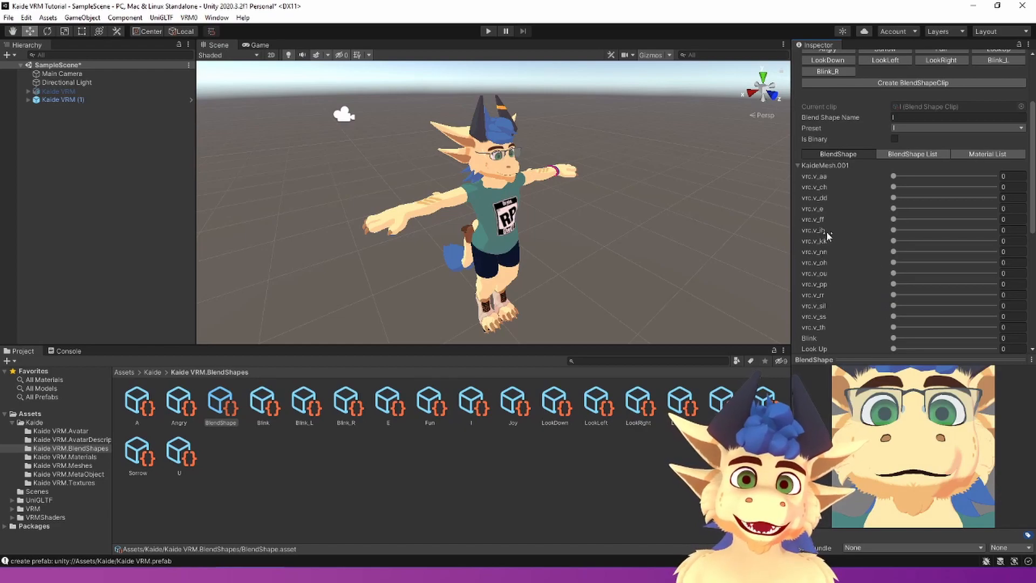
left_click(994, 230)
scroll(922, 246, "up", 3)
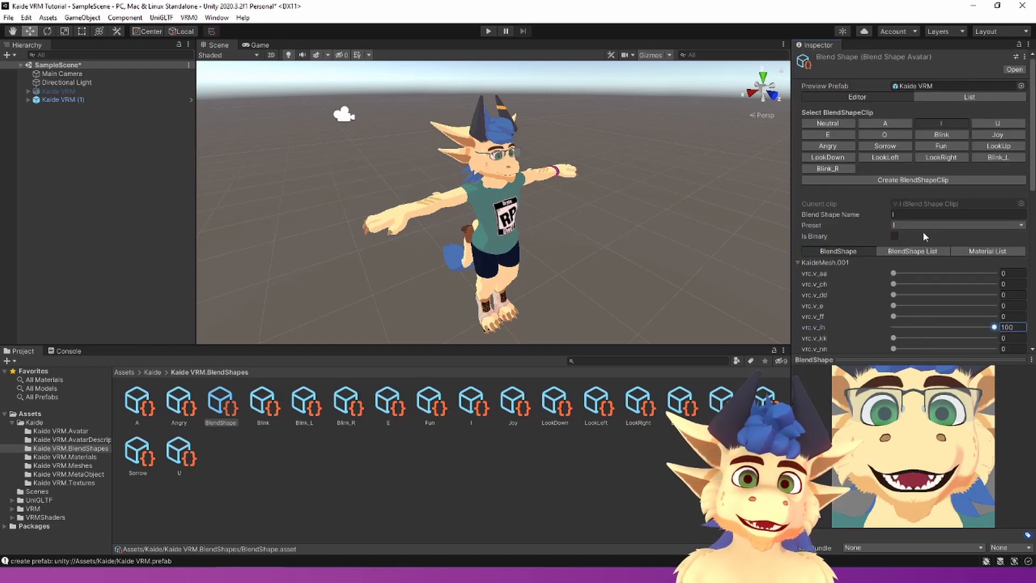
Set vrc.v_ou of KaideMesh.001 to about 65 for the U blend shape clip.
left_click(998, 124)
left_click(796, 263)
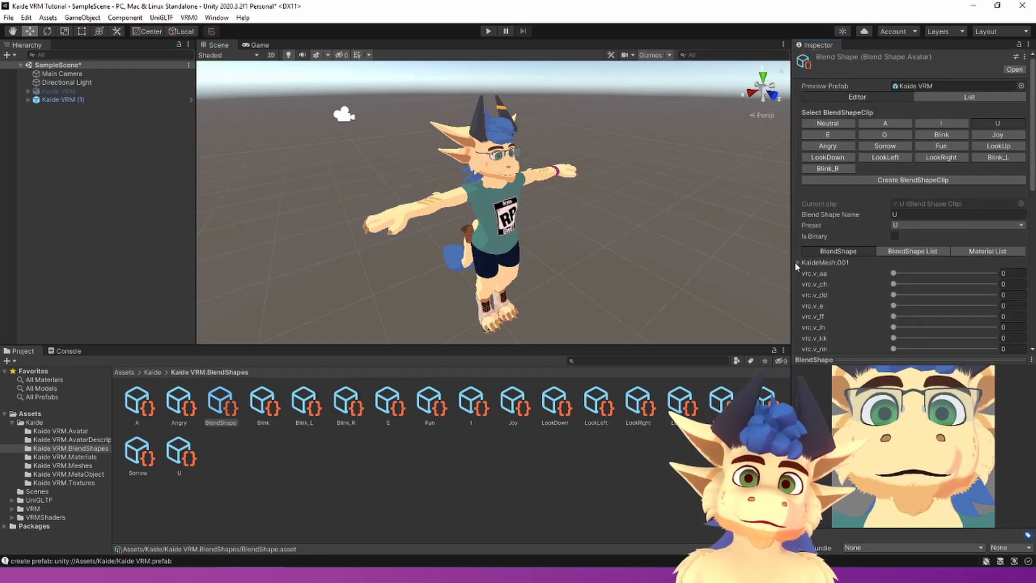
scroll(835, 276, "down", 3)
left_click_drag(894, 279, 959, 276)
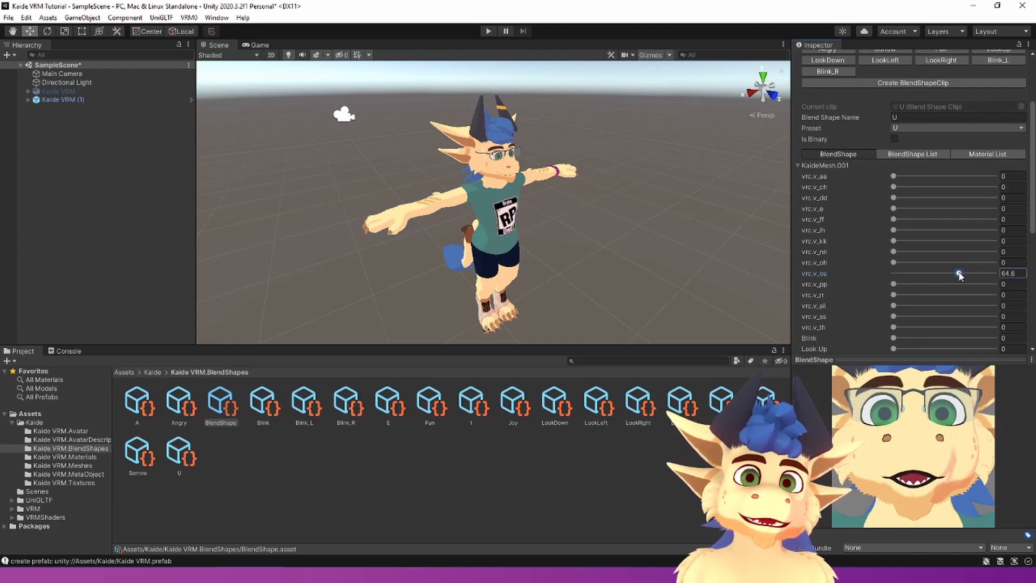
scroll(959, 273, "up", 3)
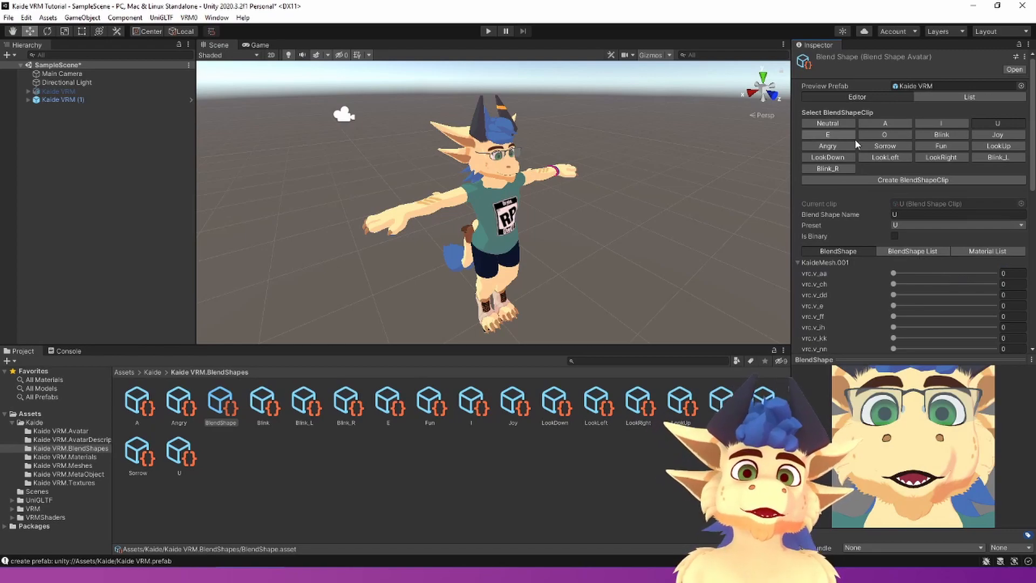
Set vrc.v_e of KaideMesh.001 to 100 for the E blend shape clip.
left_click(829, 134)
left_click(797, 262)
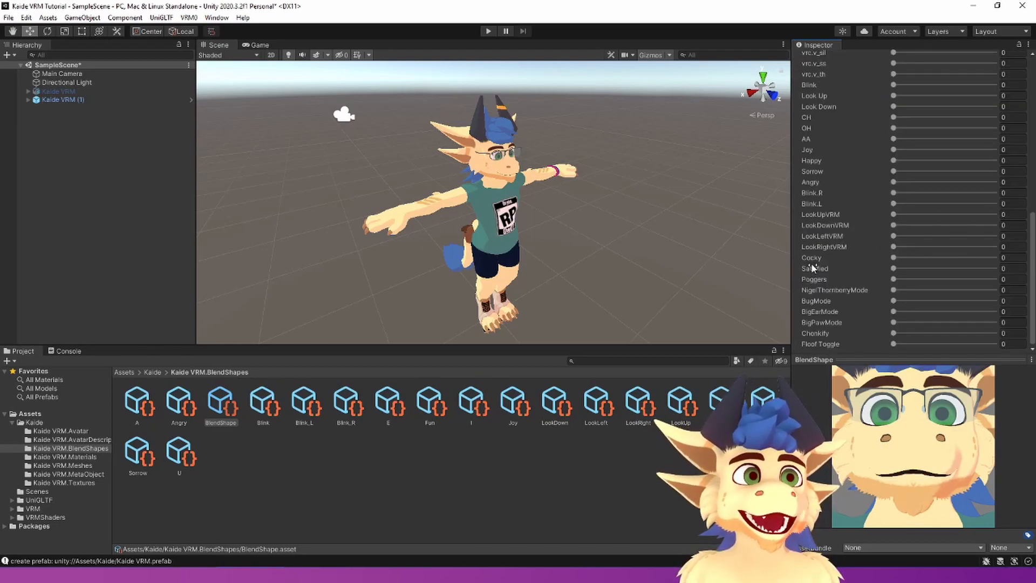
scroll(845, 259, "down", 5)
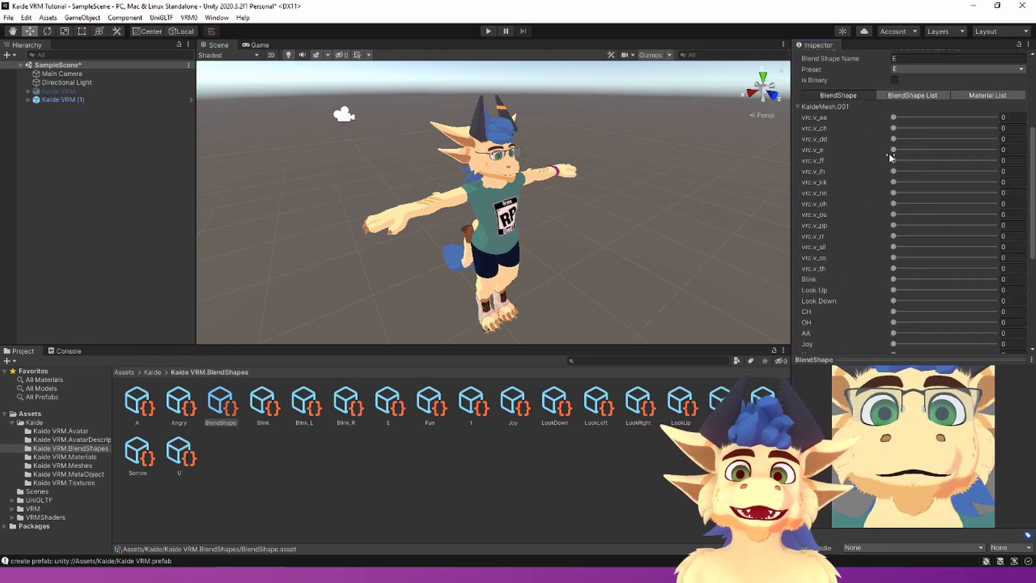
left_click_drag(891, 151, 996, 151)
scroll(960, 182, "up", 5)
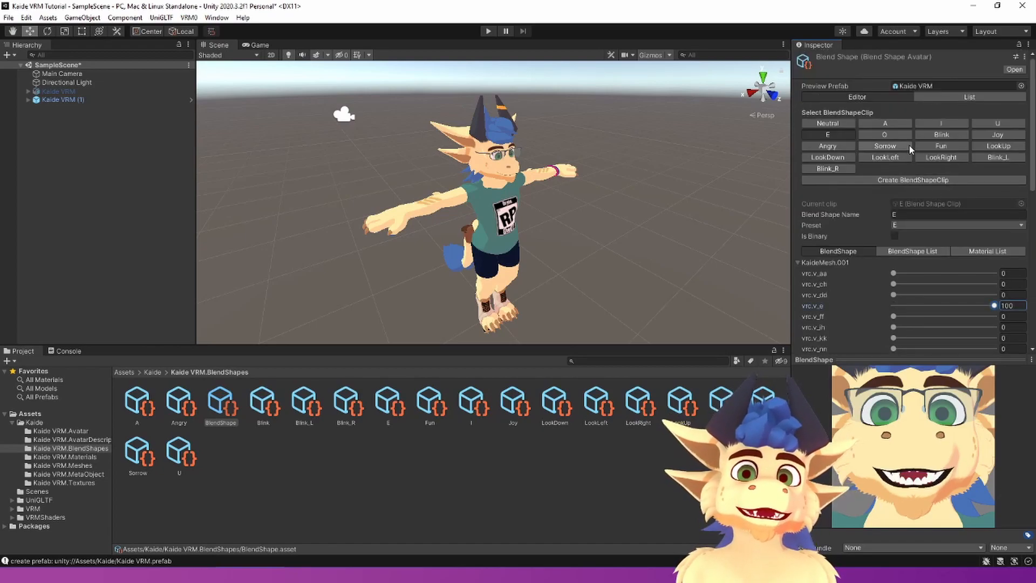
Set vrc.v_oh of KaideMesh.001 to 100 for the O blend shape clip.
left_click(885, 135)
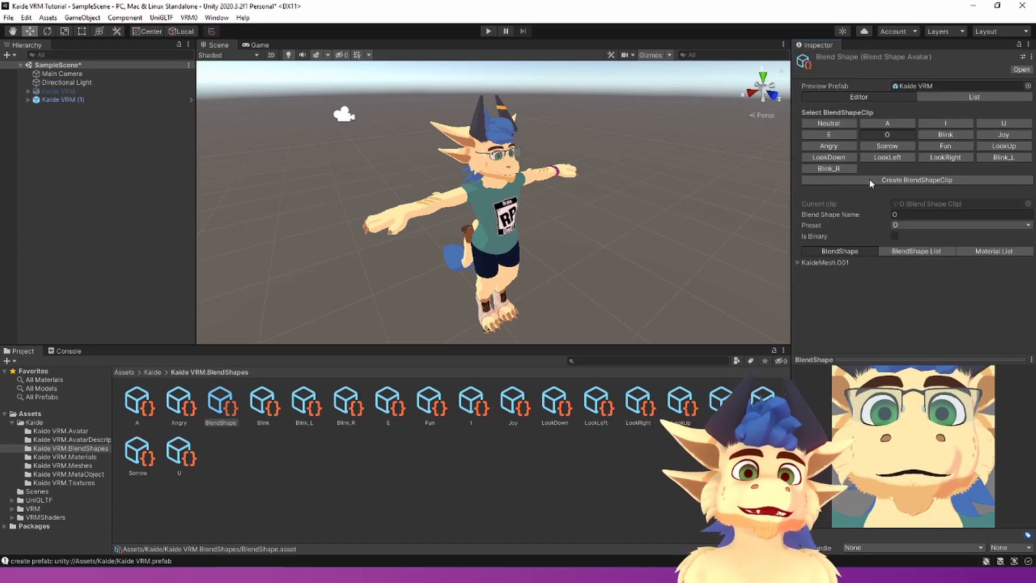
left_click(798, 262)
scroll(813, 266, "down", 3)
scroll(869, 262, "up", 3)
scroll(881, 234, "down", 3)
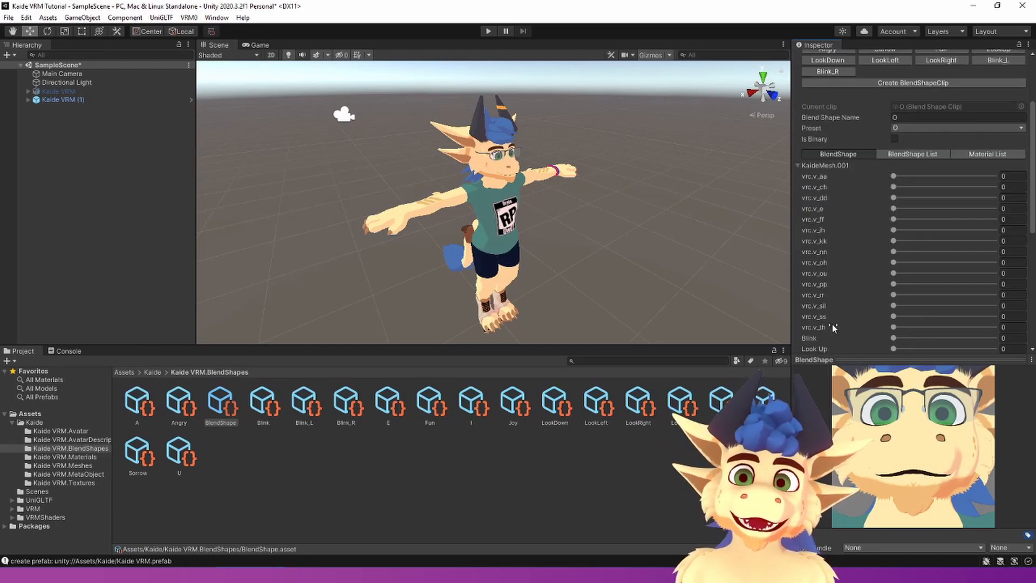
left_click(909, 263)
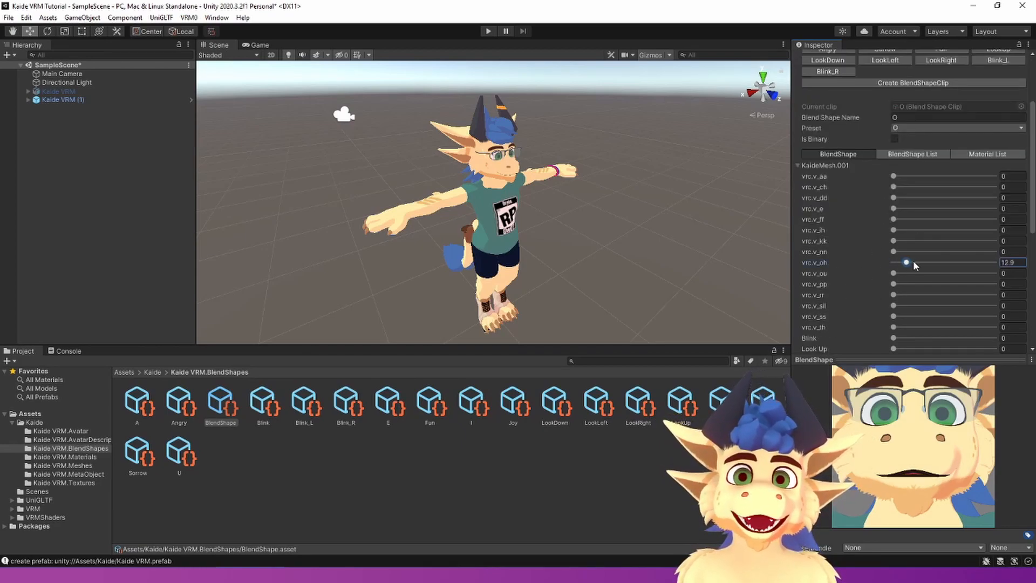
type("100")
scroll(923, 197, "up", 3)
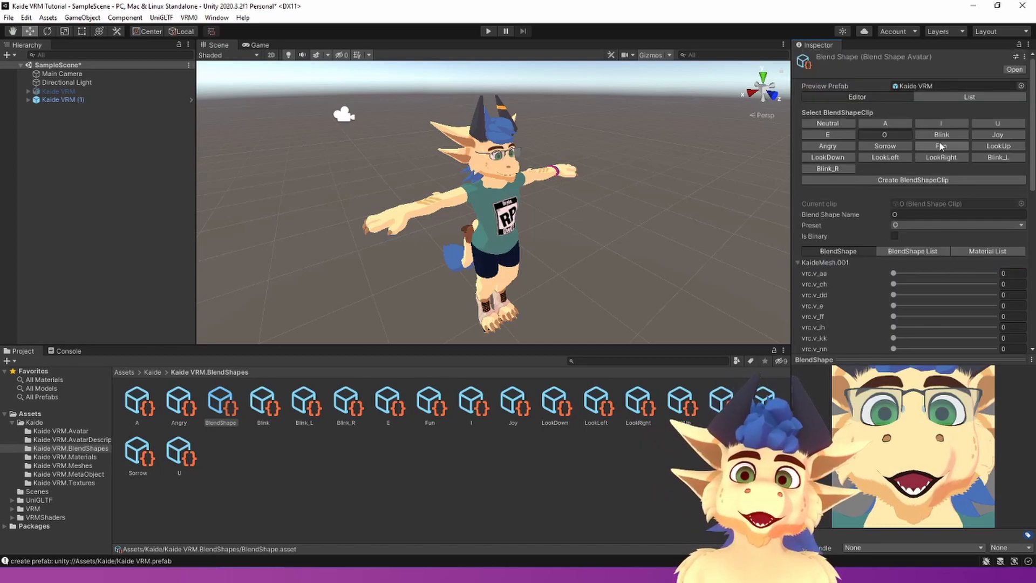
Raise the Blink shape of KaideMesh.001 until both eyes are closed for the Blink blend shape clip.
left_click(945, 135)
left_click(798, 262)
scroll(881, 265, "down", 5)
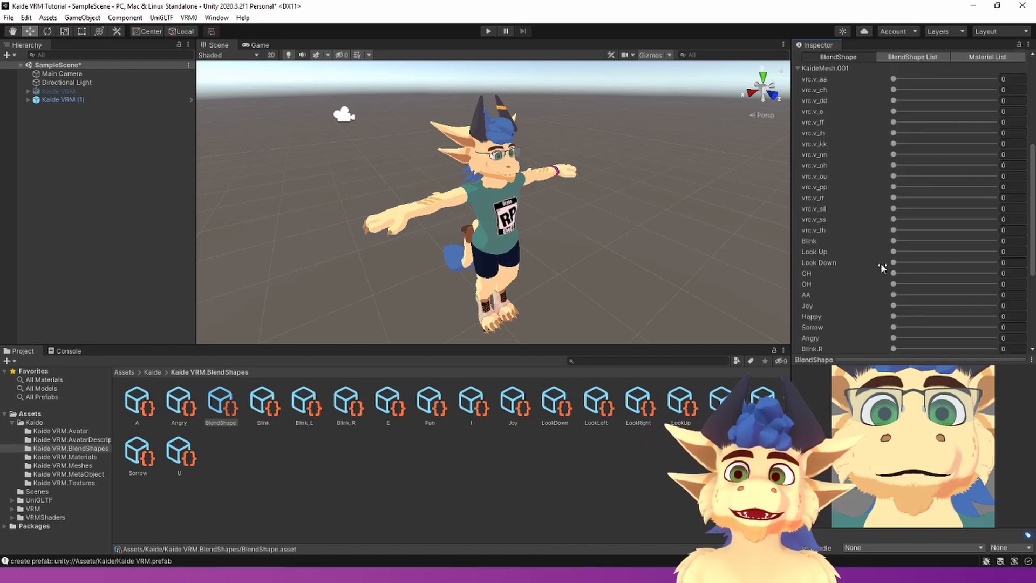
scroll(921, 207, "up", 5)
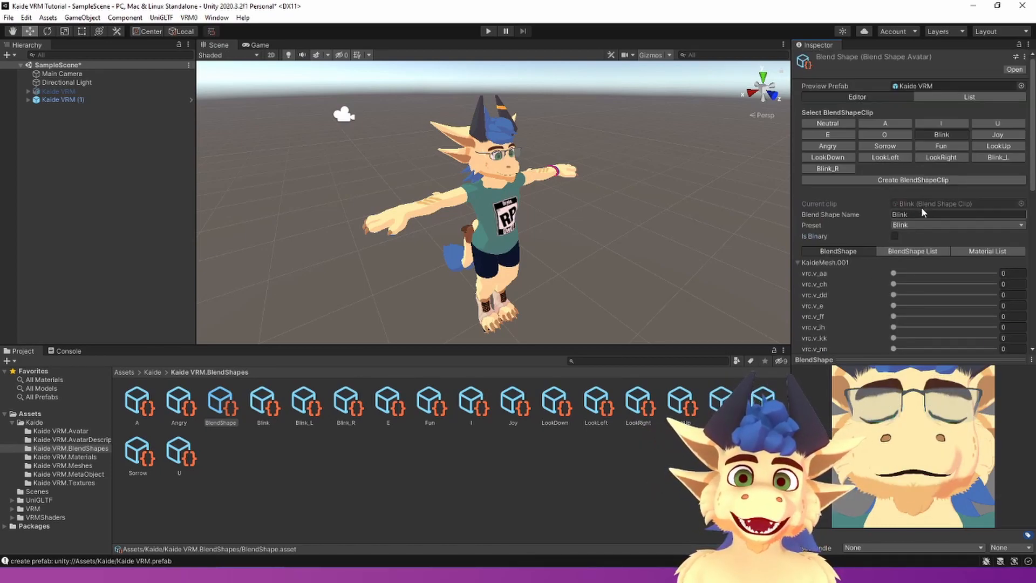
Set the Joy shape of KaideMesh.001 to 100 for the Joy blend shape clip.
left_click(986, 135)
left_click(797, 263)
scroll(860, 284, "down", 5)
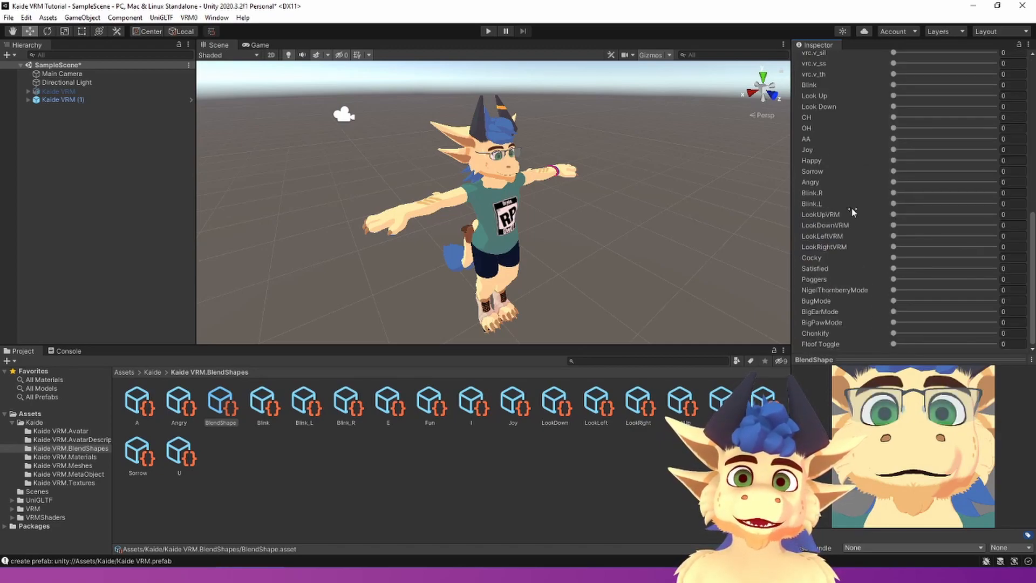
scroll(933, 176, "up", 5)
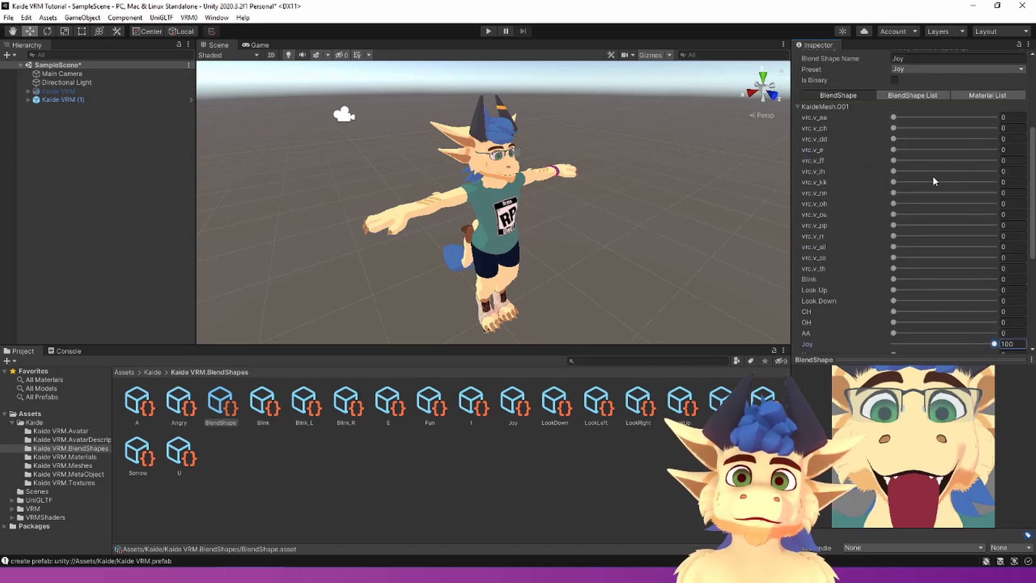
Set the Angry shape of KaideMesh.001 to 100 for the Angry blend shape clip.
left_click(833, 146)
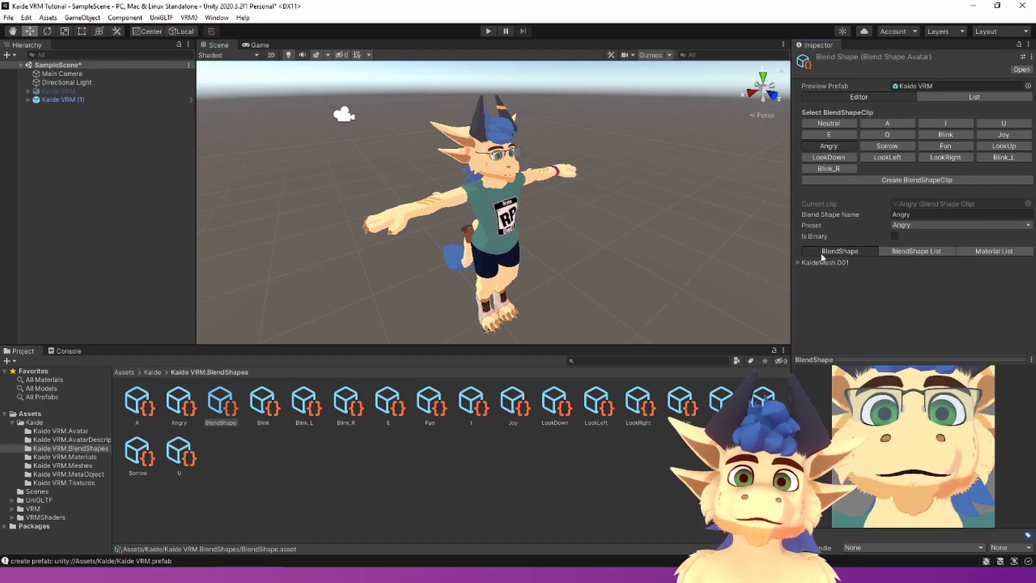
left_click(797, 263)
scroll(819, 258, "down", 5)
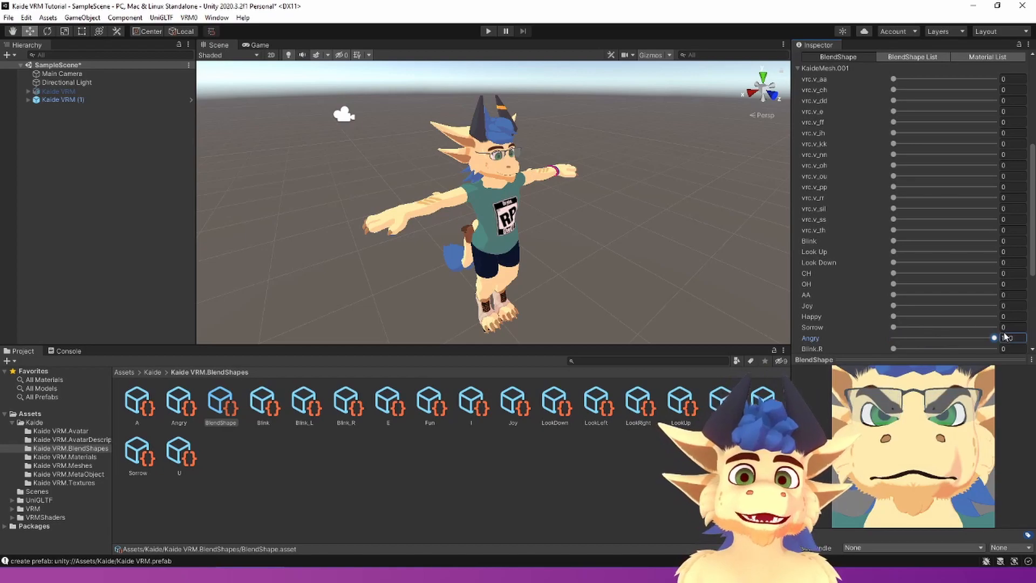
scroll(922, 257, "up", 5)
Raise the Sorrow shape of KaideMesh.001 for the Sorrow blend shape clip.
left_click(885, 146)
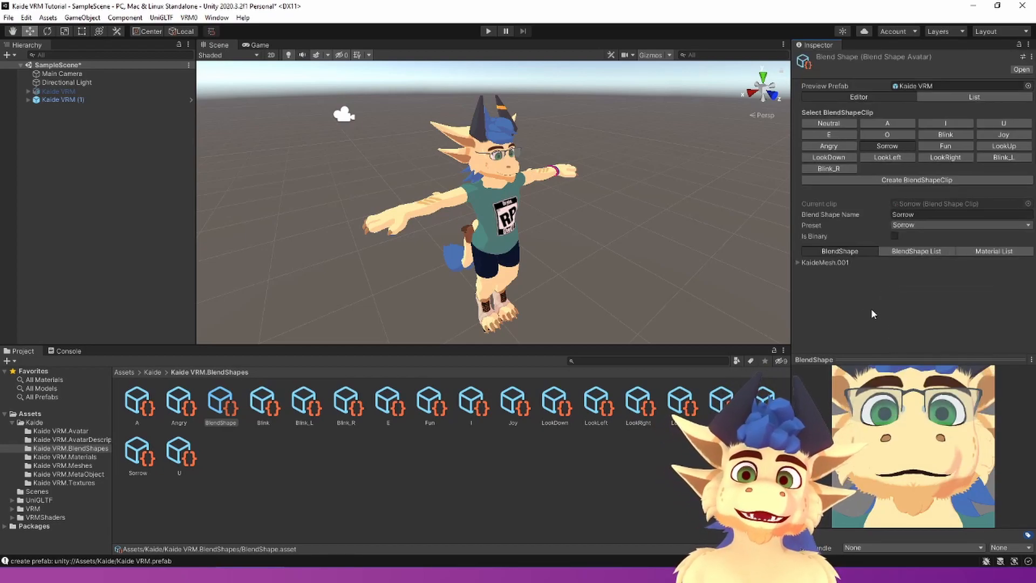
left_click(797, 263)
scroll(821, 293, "down", 5)
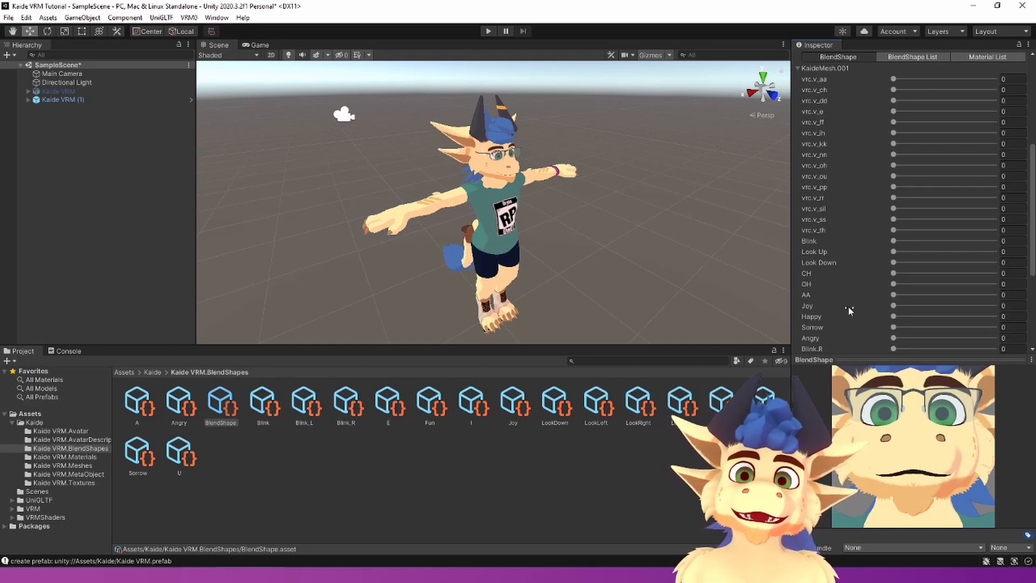
scroll(885, 227, "up", 5)
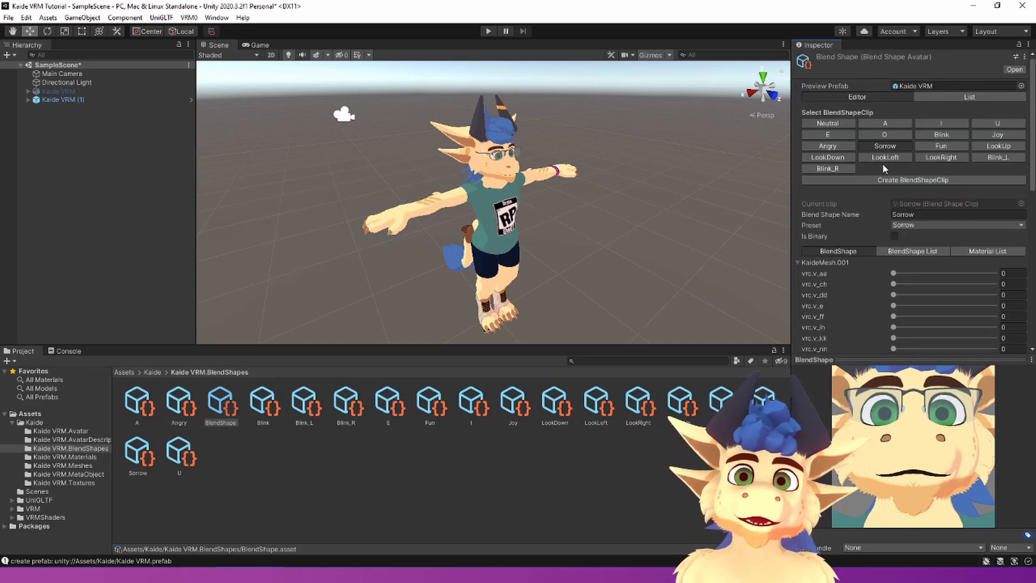
scroll(896, 286, "down", 8)
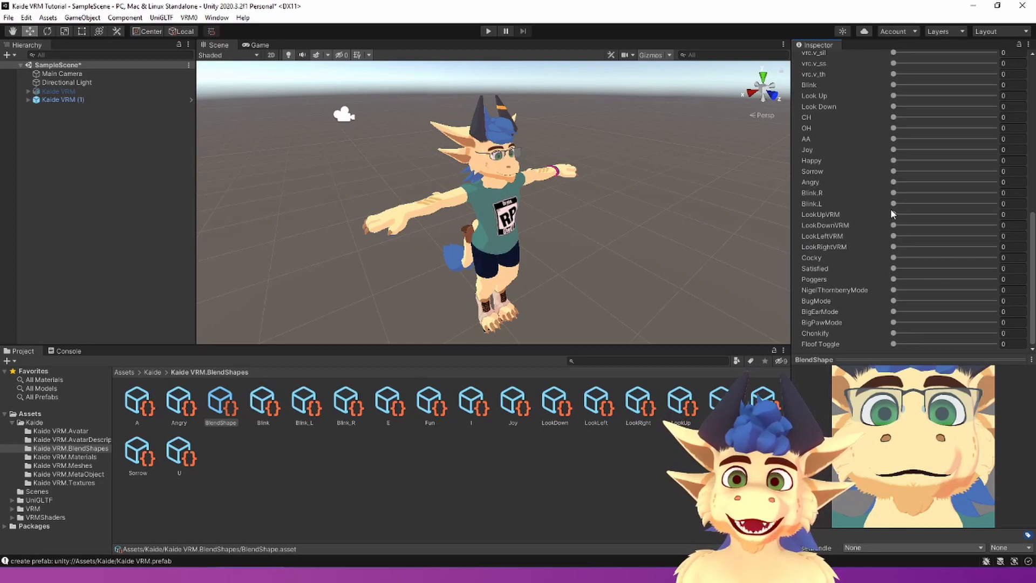
scroll(966, 181, "up", 10)
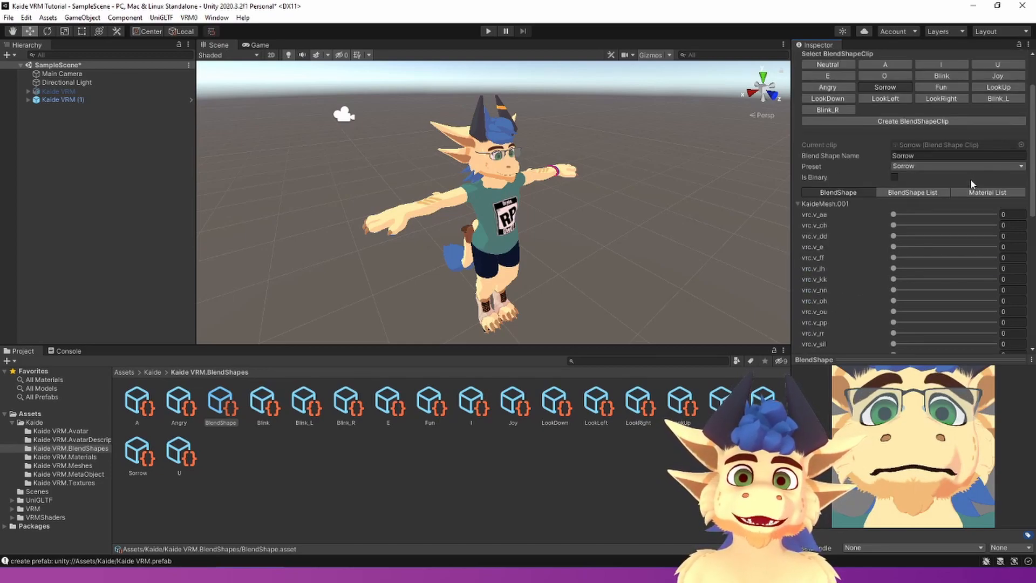
Raise the Happy shape of KaideMesh.001 for the Fun blend shape clip.
left_click(941, 87)
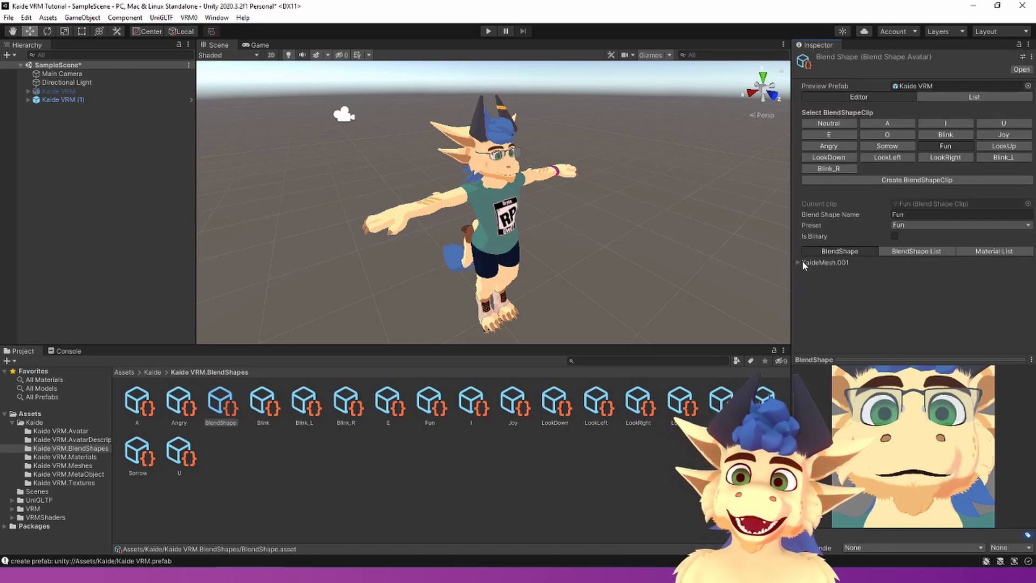
scroll(801, 260, "down", 8)
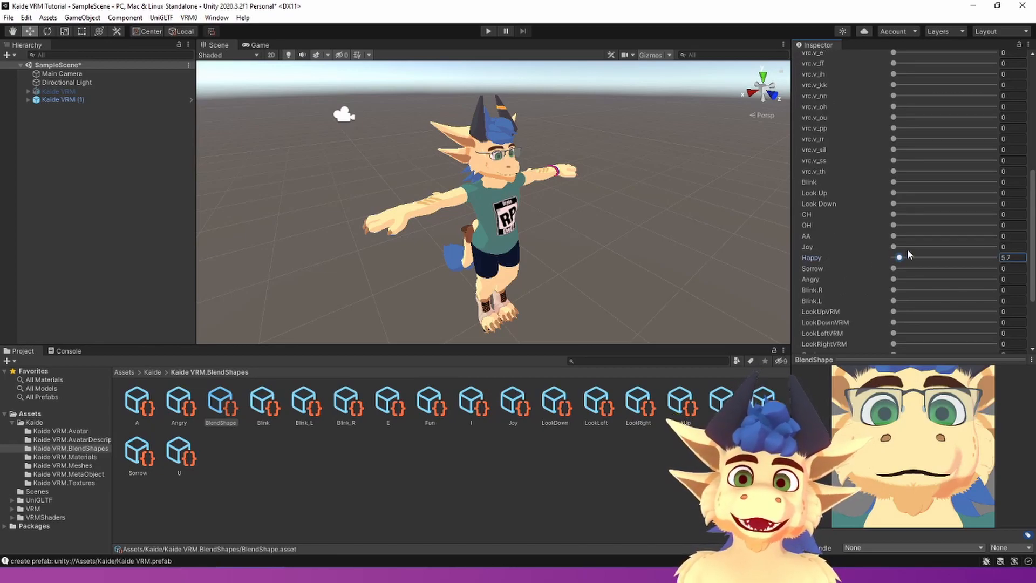
scroll(942, 259, "up", 8)
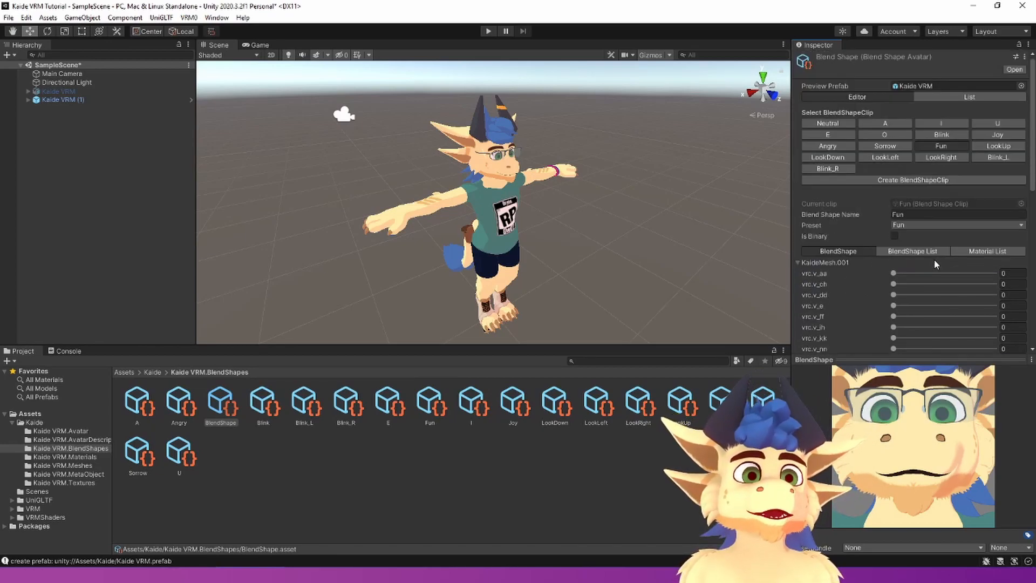
Raise the LookUpVRM shape of KaideMesh.001 for the LookUp blend shape clip.
left_click(1017, 146)
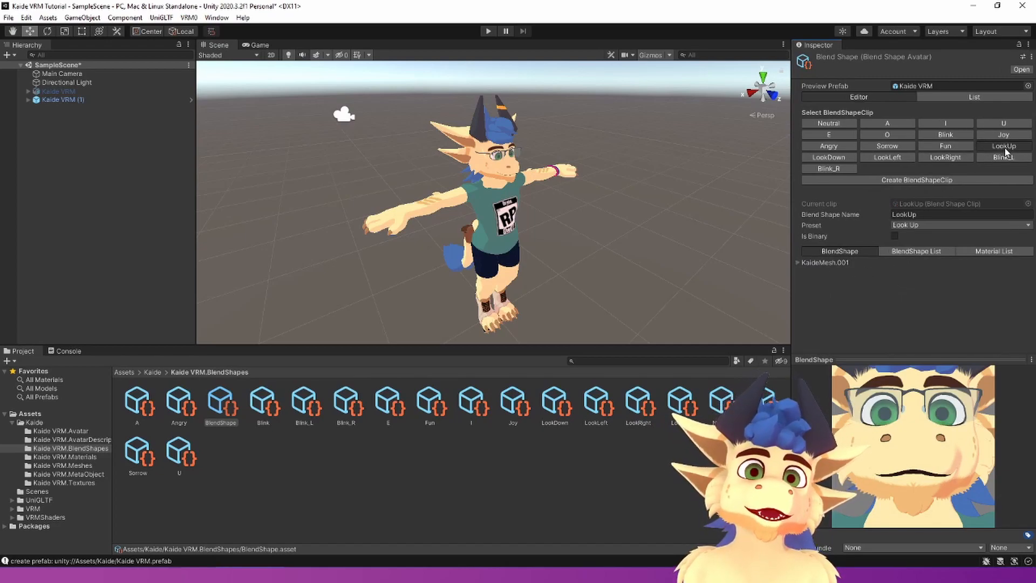
left_click(798, 261)
scroll(804, 266, "down", 10)
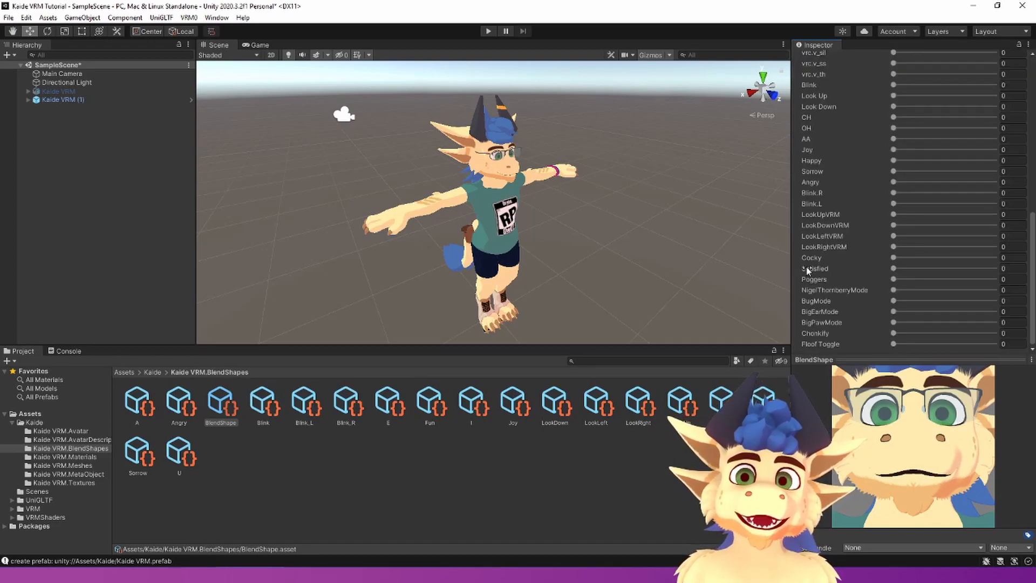
scroll(869, 227, "up", 5)
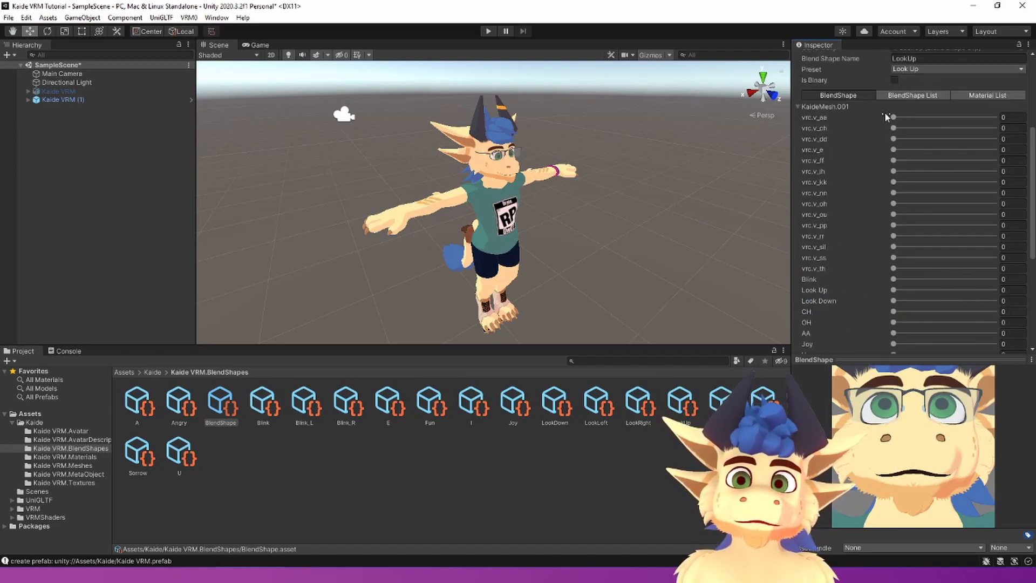
scroll(885, 108, "up", 5)
Raise the LookDownVRM shape of KaideMesh.001 for the LookDown blend shape clip.
left_click(844, 158)
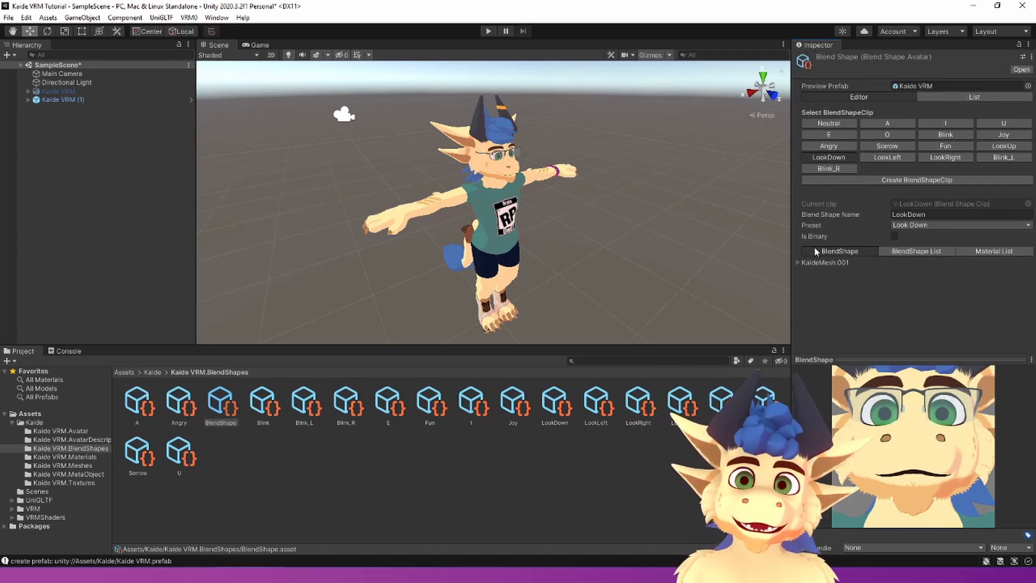
left_click(799, 264)
scroll(811, 275, "down", 10)
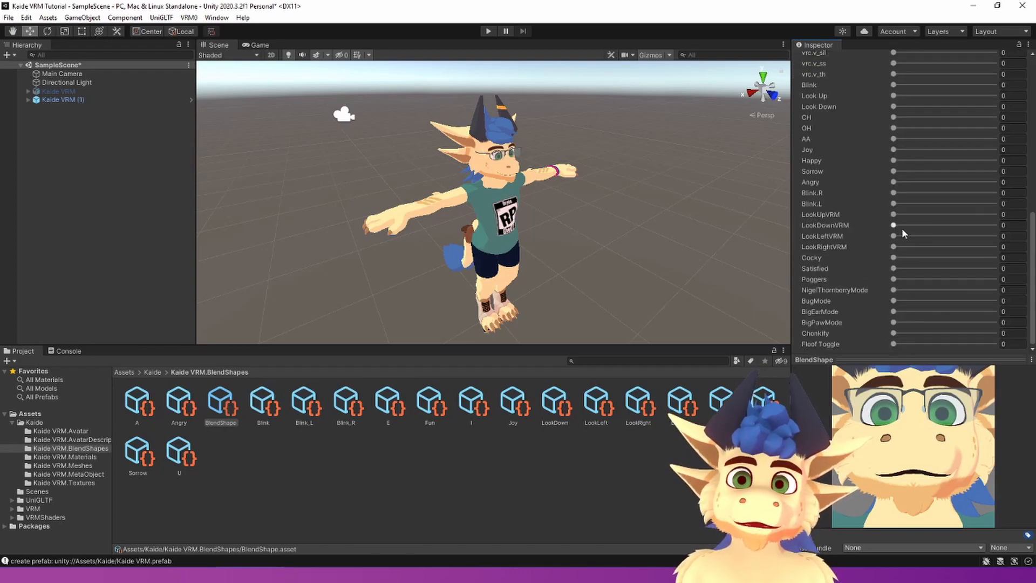
scroll(953, 244, "up", 10)
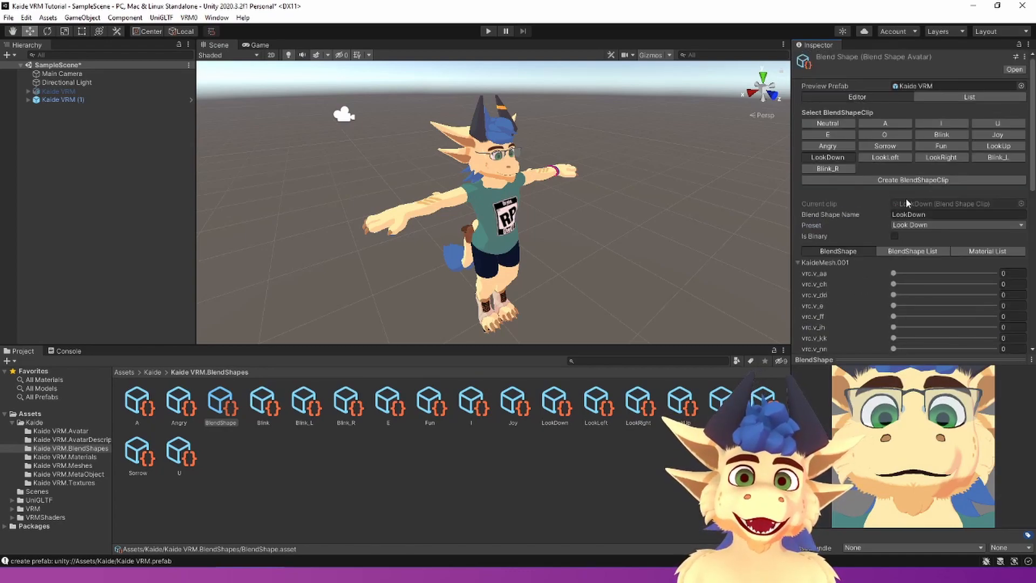
Raise the sideways gaze shape of KaideMesh.001 that suits the LookLeft blend shape clip.
left_click(887, 157)
left_click(799, 263)
scroll(814, 270, "down", 5)
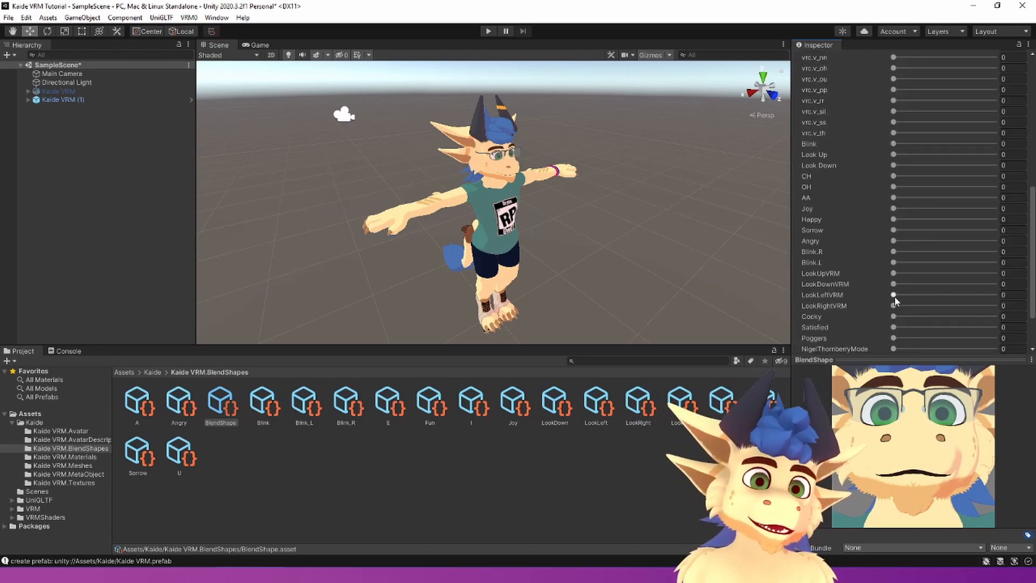
scroll(896, 296, "down", 3)
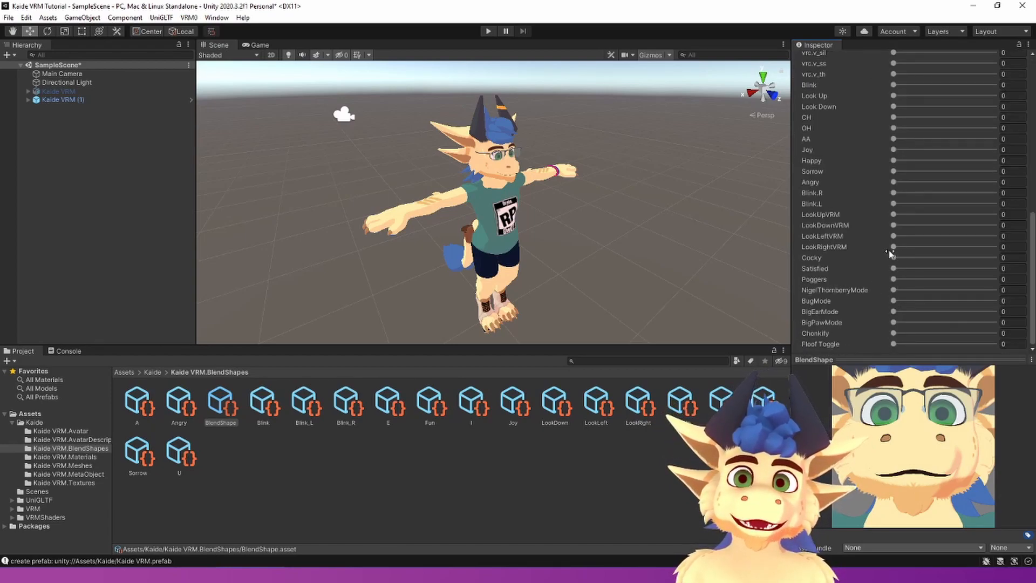
scroll(953, 201, "up", 10)
Raise the sideways gaze shape of KaideMesh.001 that turns the eyes to the character's right for the LookRight blend shape clip.
left_click(942, 157)
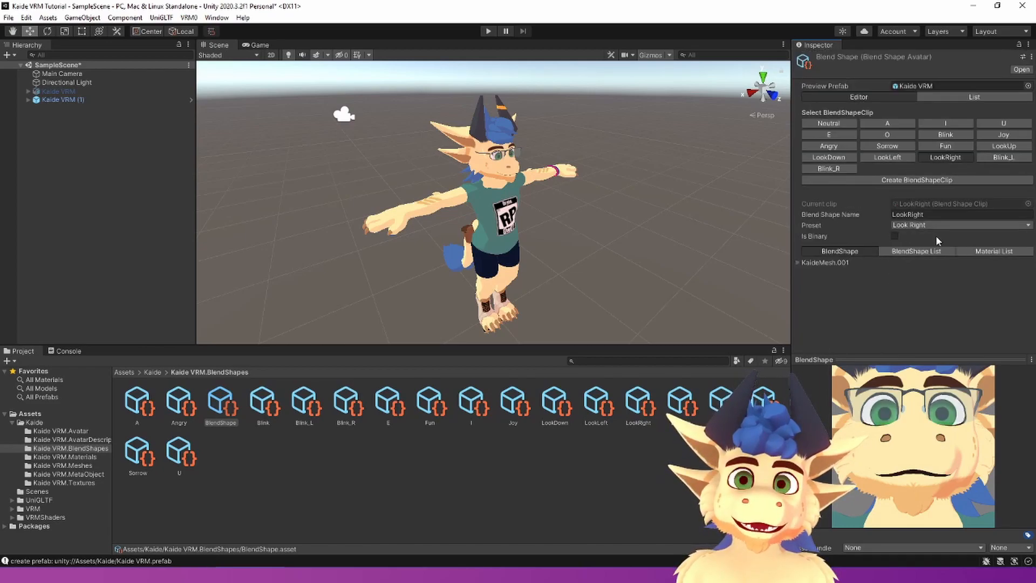
left_click(807, 263)
scroll(863, 276, "down", 10)
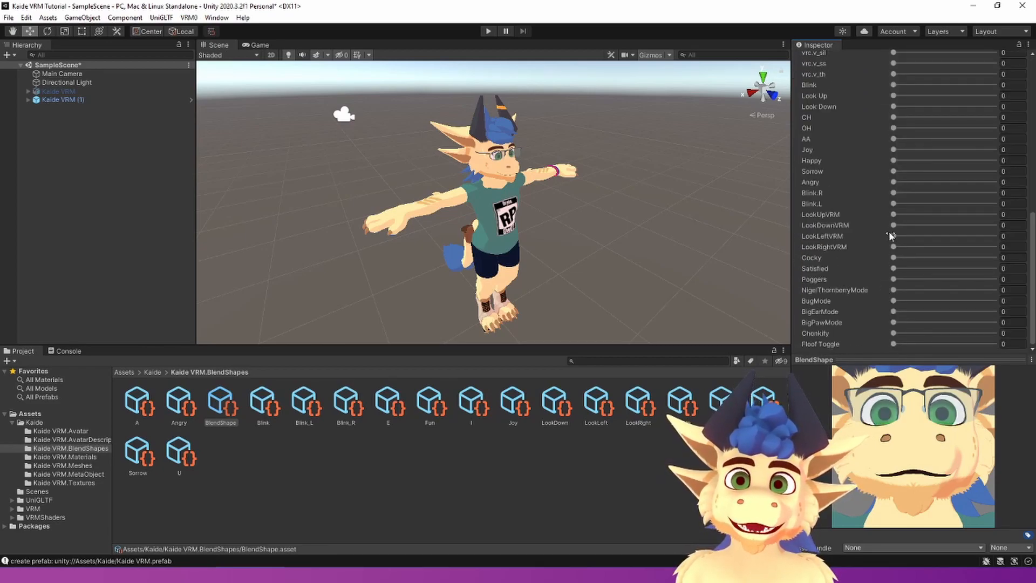
scroll(977, 229, "up", 10)
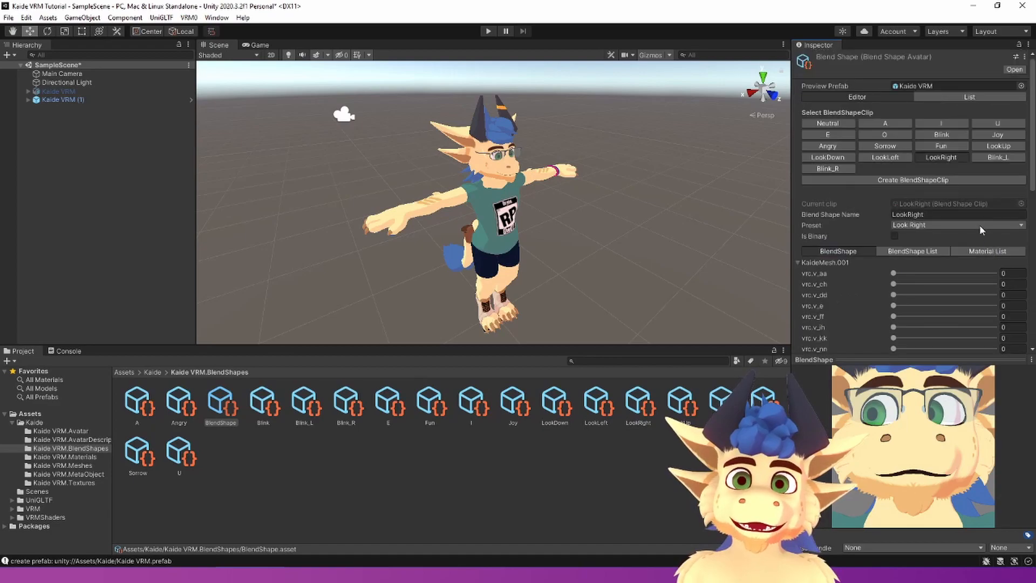
Raise the Blink.L shape of KaideMesh.001 for the Blink_L blend shape clip.
left_click(998, 158)
left_click(797, 262)
scroll(816, 276, "down", 8)
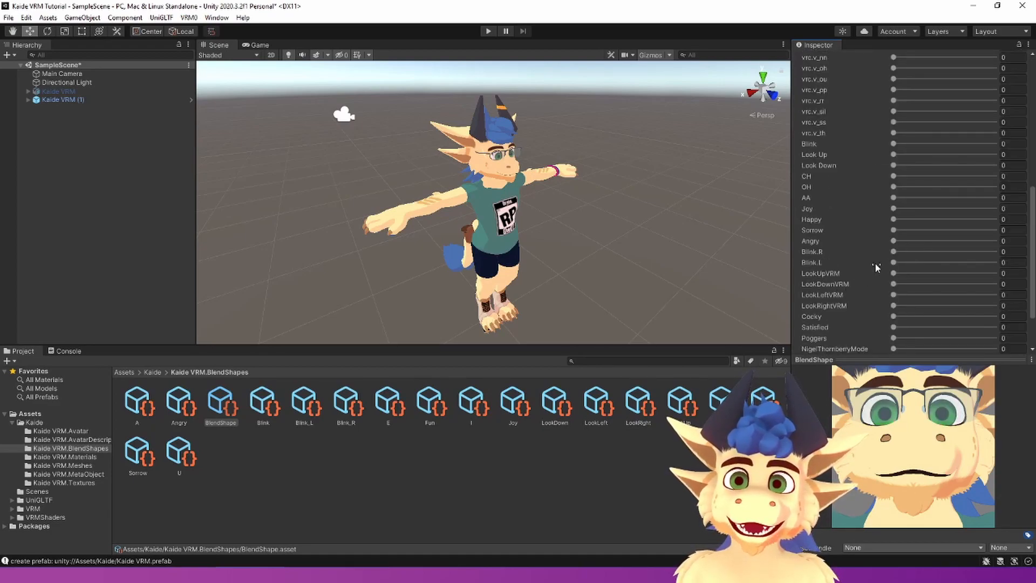
left_click(893, 252)
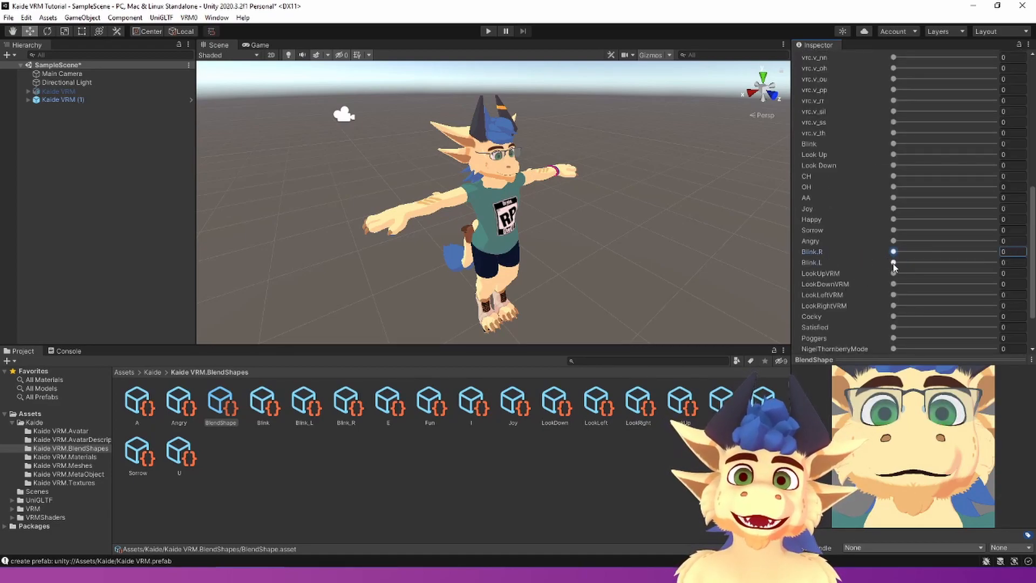
scroll(917, 227, "up", 8)
Raise the Blink.R shape of KaideMesh.001 for the Blink_R blend shape clip, and preview a few of the other clips.
left_click(837, 169)
left_click(797, 263)
scroll(803, 267, "down", 7)
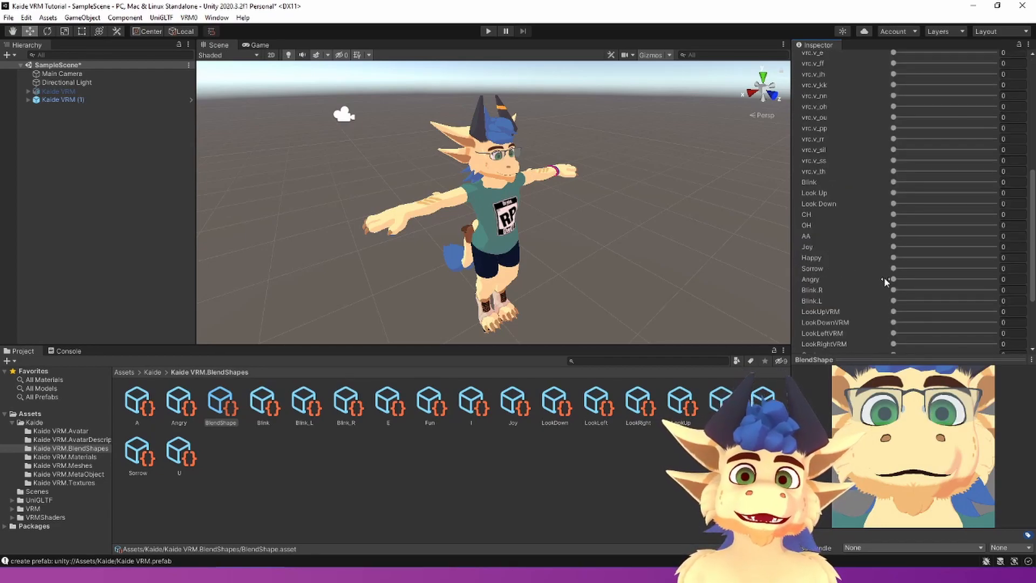
scroll(896, 287, "up", 6)
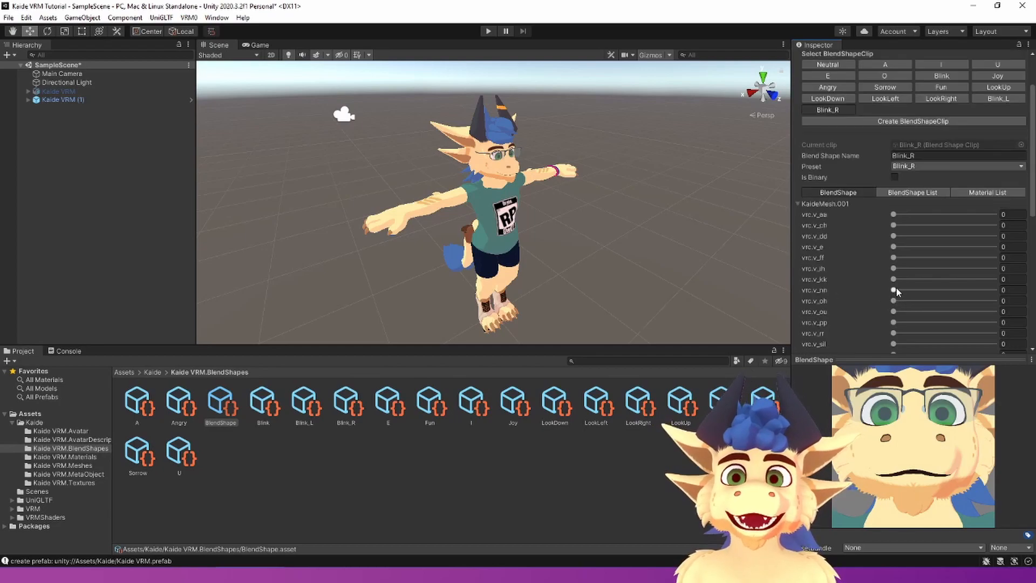
scroll(880, 257, "down", 7)
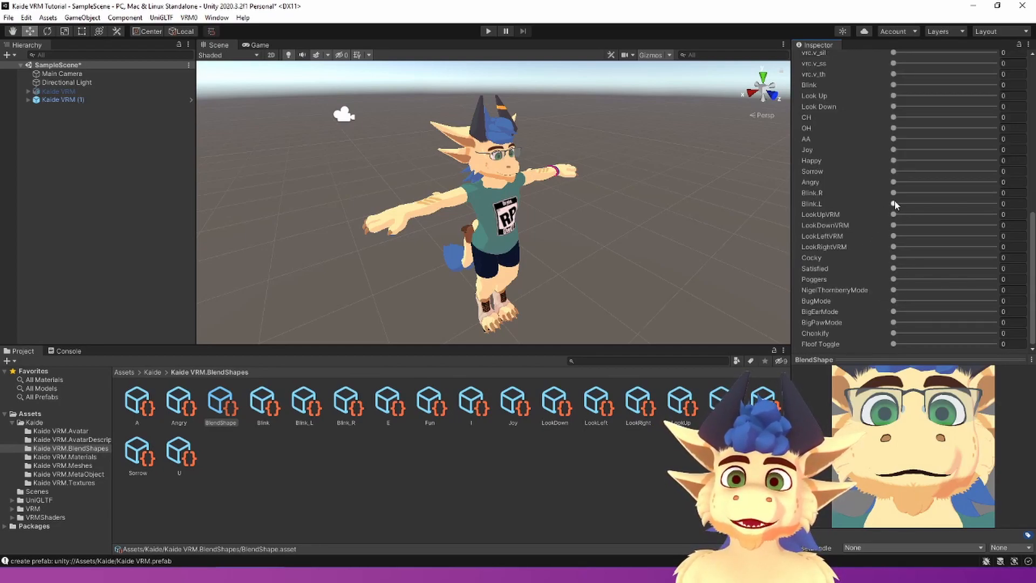
scroll(964, 228, "up", 7)
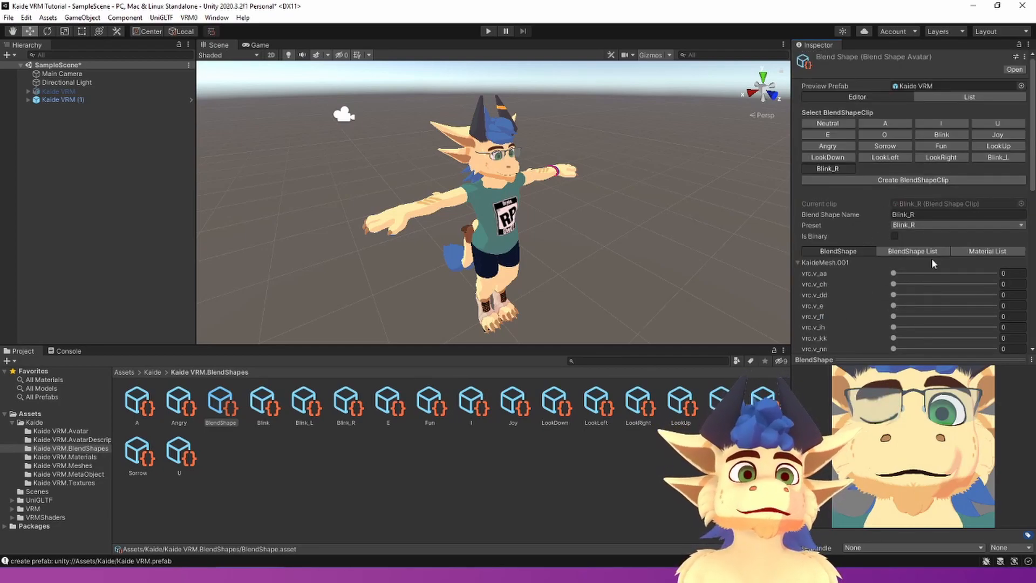
left_click(885, 158)
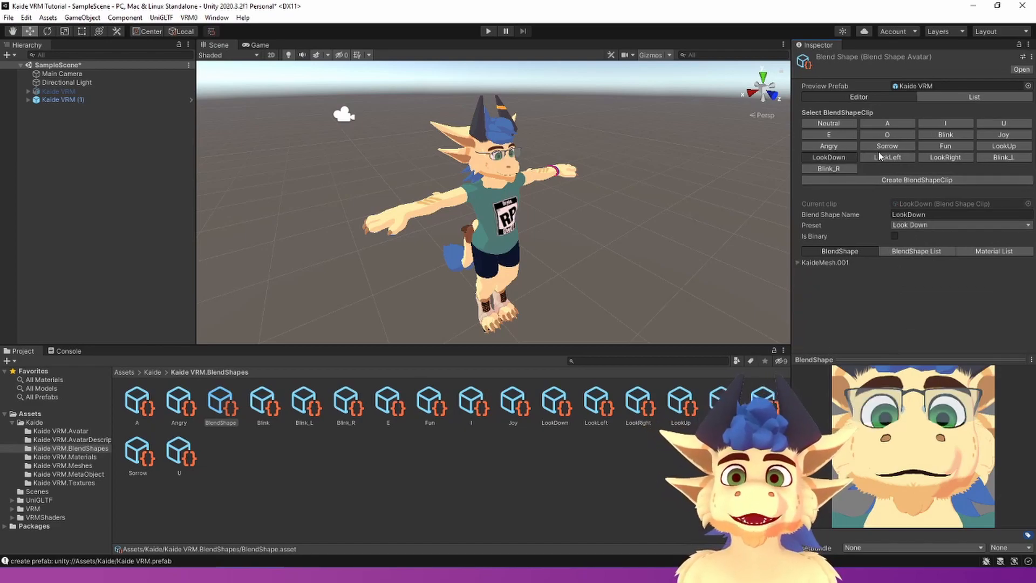
left_click(945, 145)
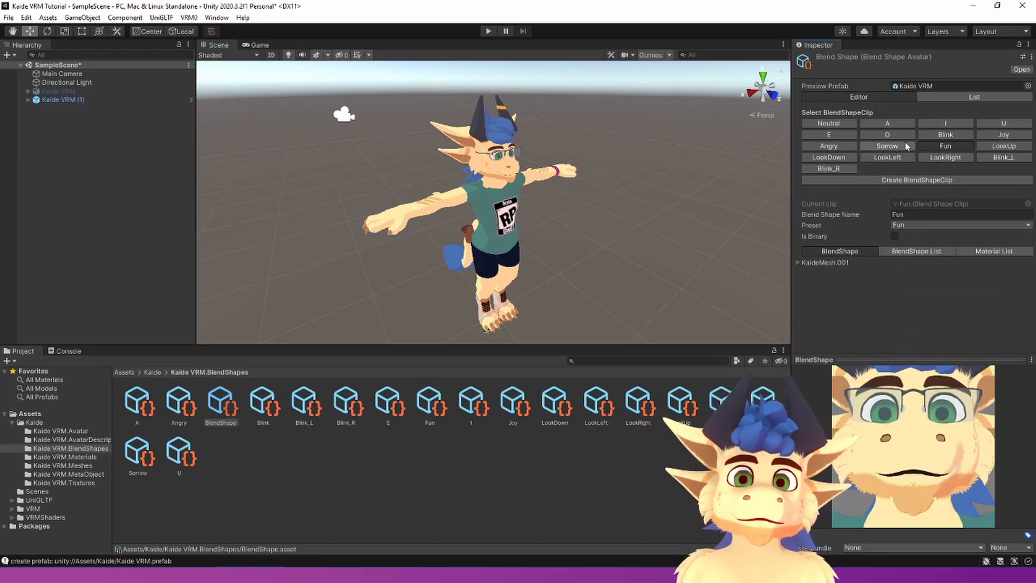
left_click(887, 124)
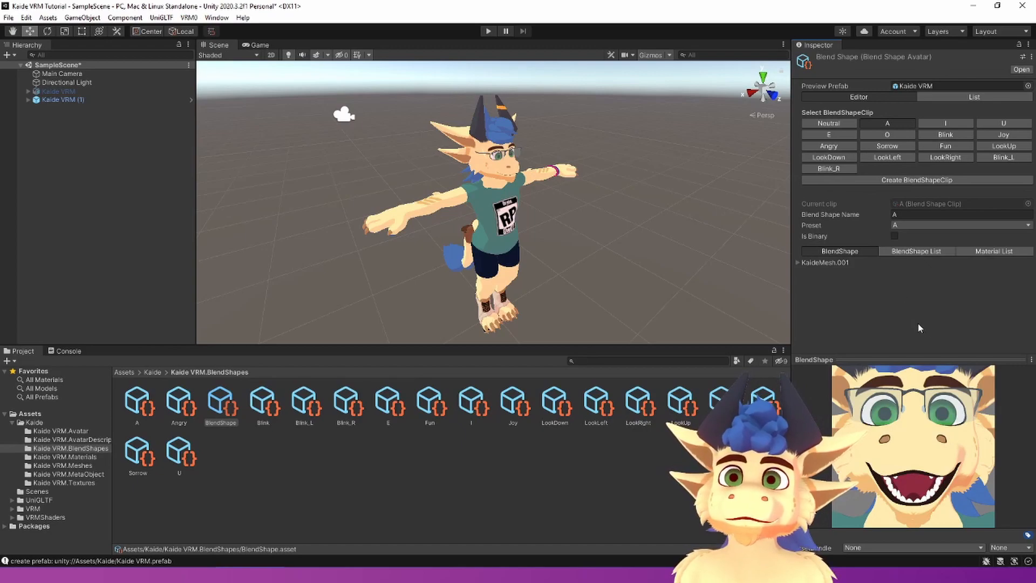
Remove the VRM Look At Bone Applyer component from the Kaide VRM (1) avatar.
left_click(519, 215)
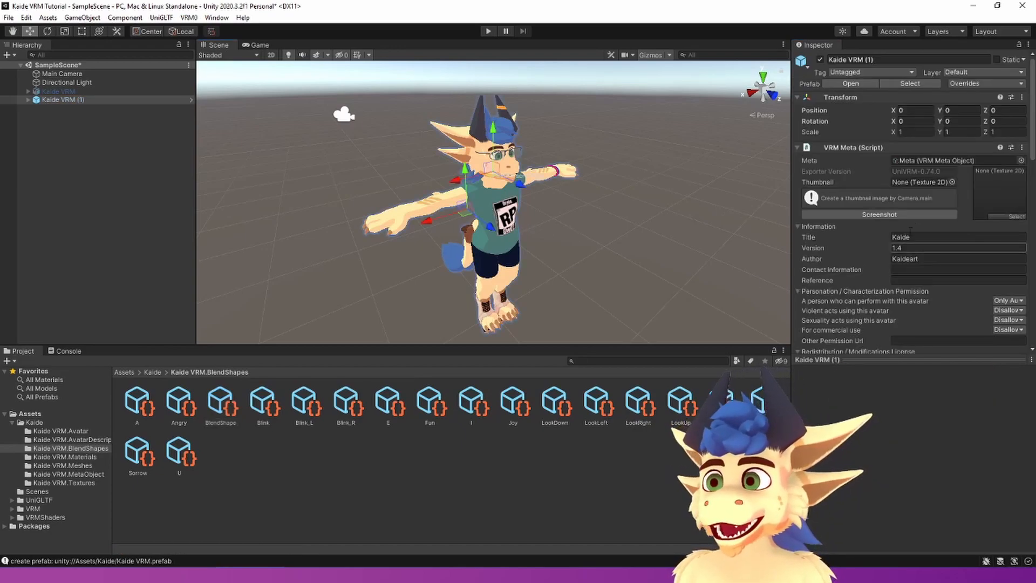
scroll(906, 143, "down", 15)
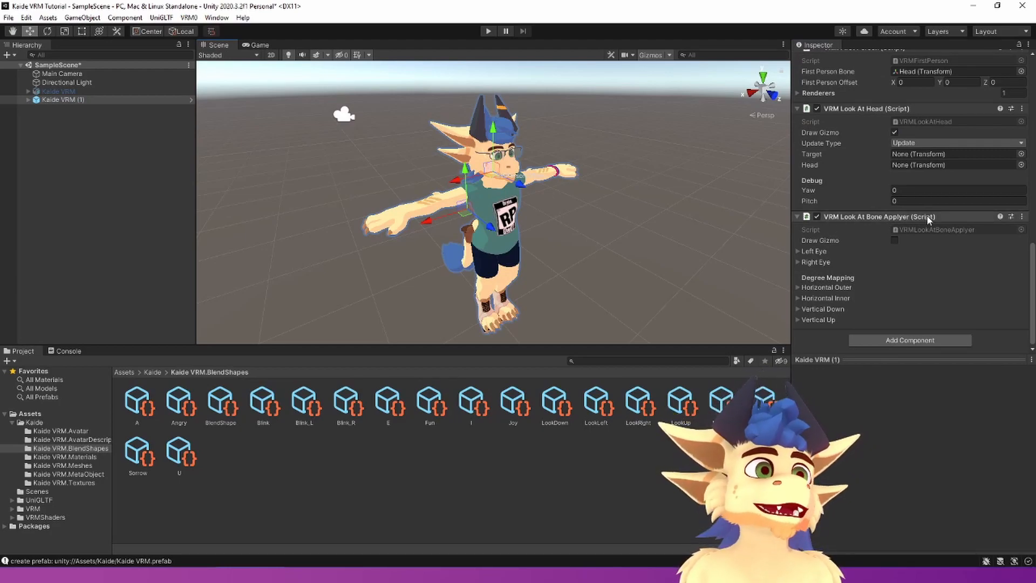
left_click(1022, 217)
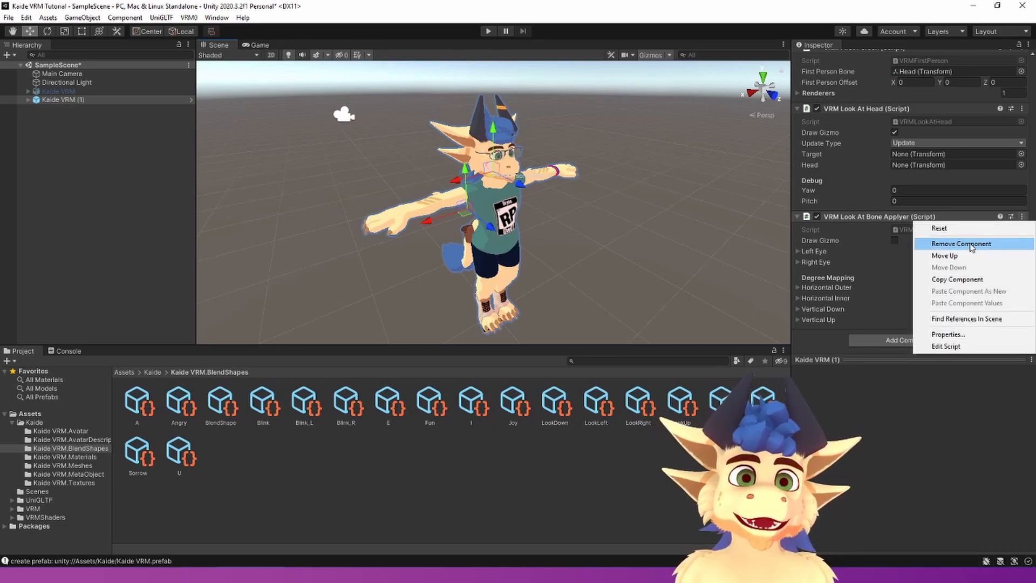
left_click(987, 245)
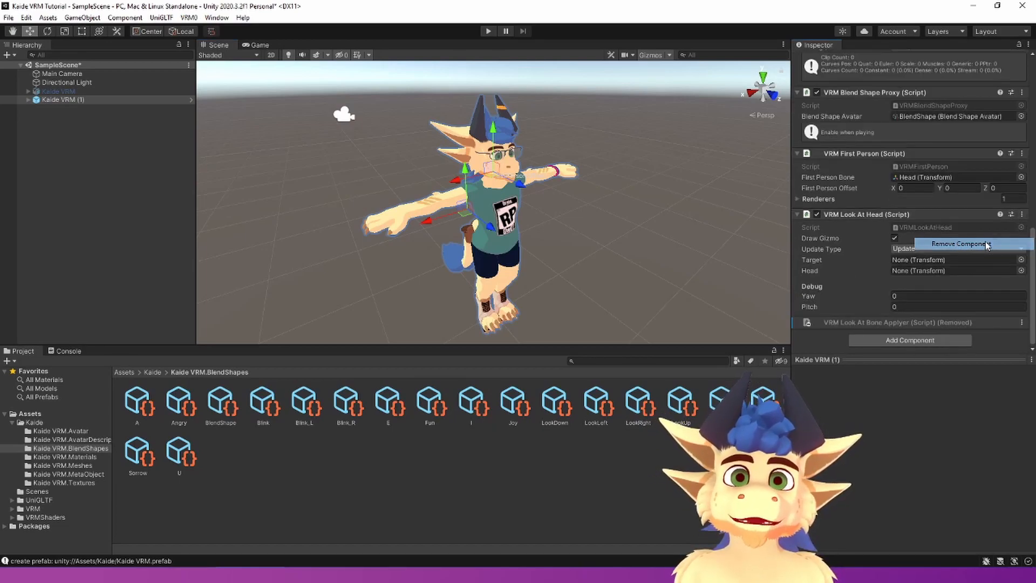
Add the VRM Look At Blend Shape Applyer component to Kaide VRM (1).
left_click(921, 336)
type("v")
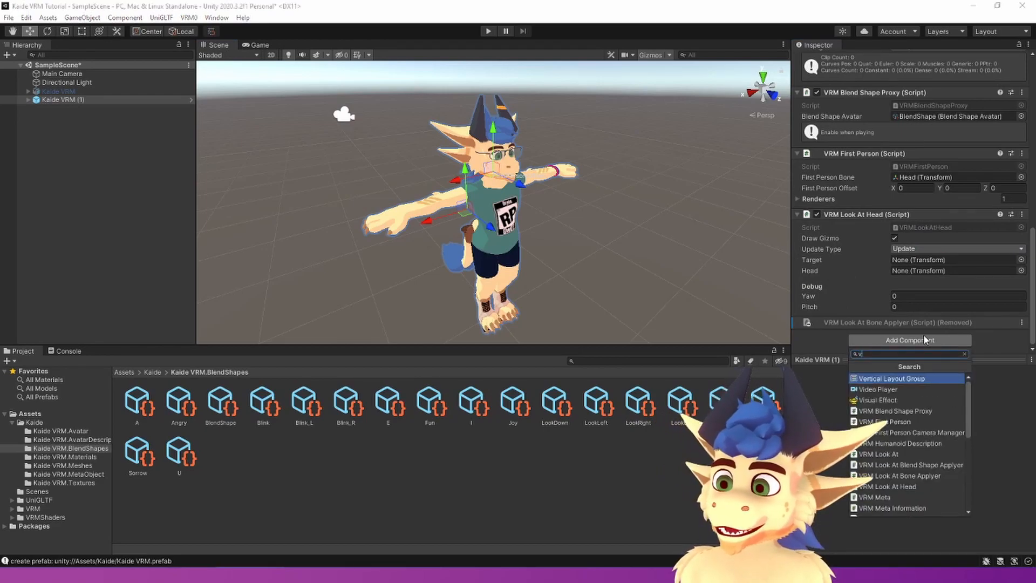
type("rm")
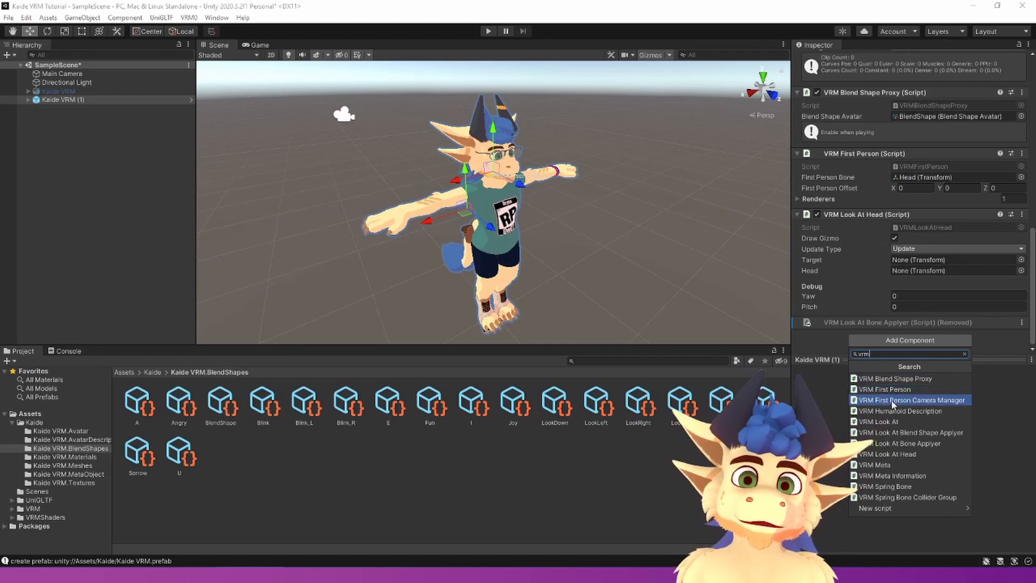
type(" loo")
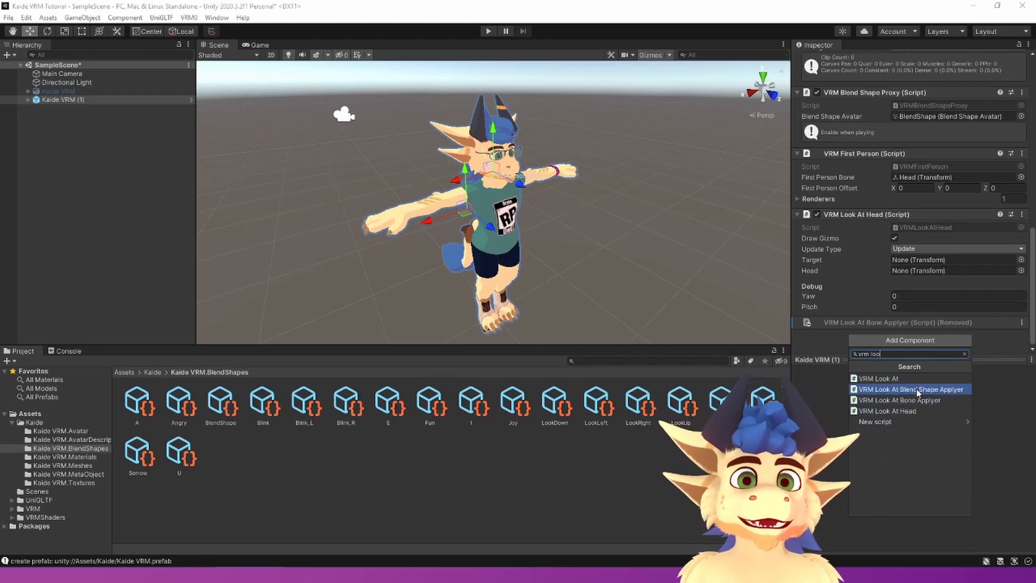
left_click(917, 389)
scroll(918, 343, "down", 3)
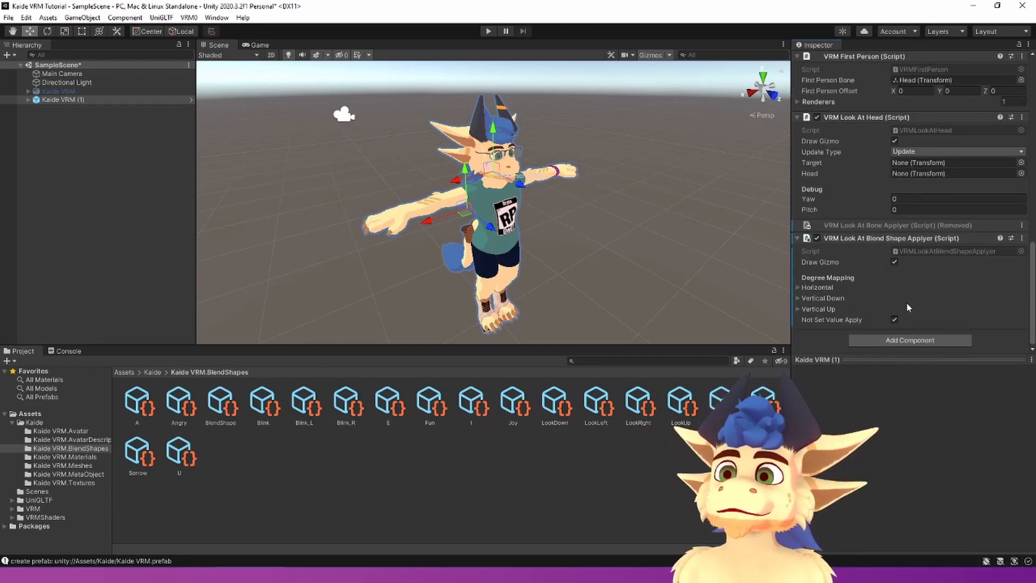
Move the First Person Offset up and forward to eye level between the avatar's eyes, about Y 0.177 and Z 0.112.
scroll(906, 303, "up", 6)
scroll(472, 232, "up", 3)
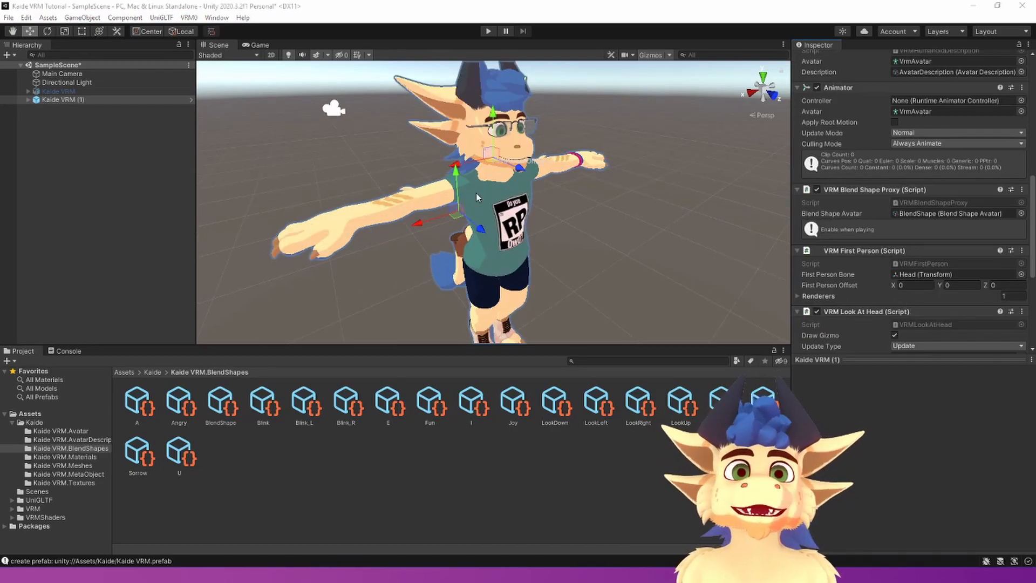
middle_click_drag(478, 176, 492, 209)
scroll(492, 209, "down", 4)
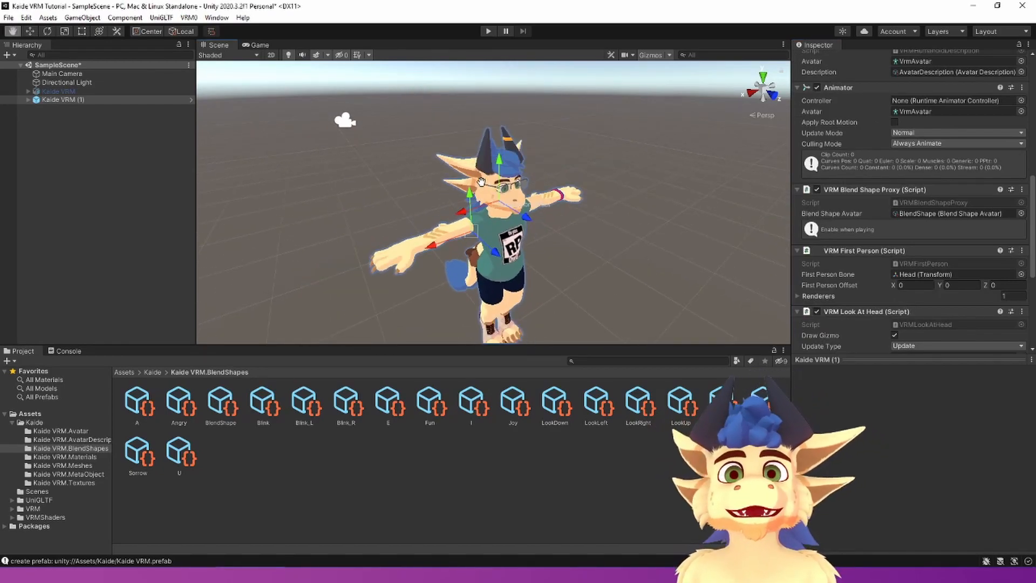
scroll(496, 181, "up", 4)
left_click_drag(496, 181, 497, 149)
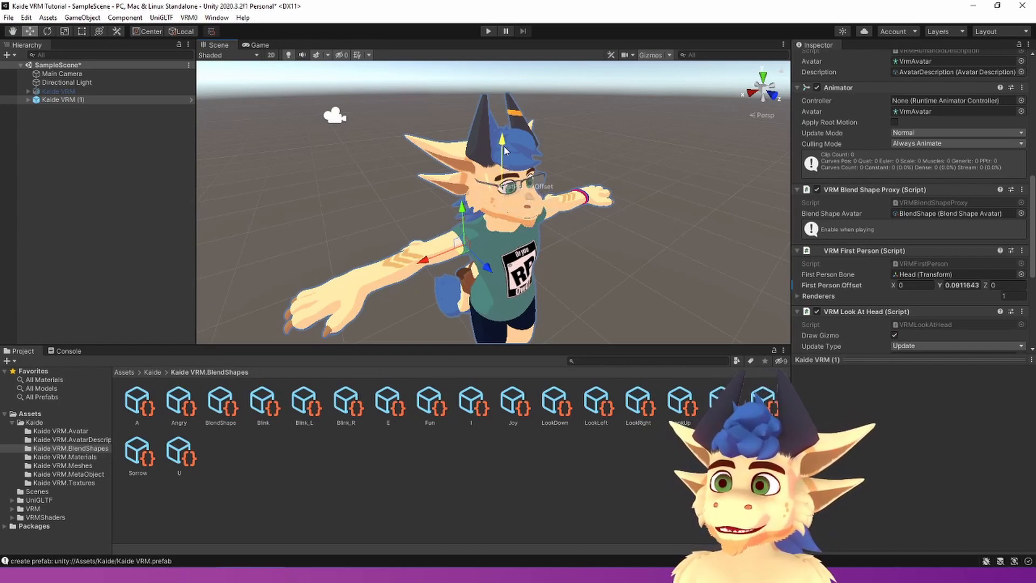
left_click_drag(532, 195, 544, 199)
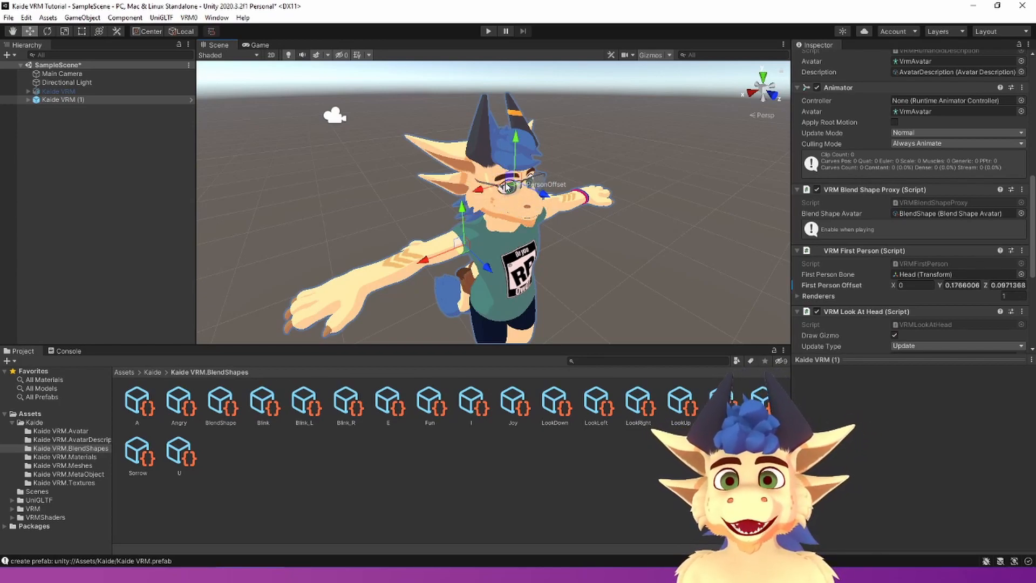
left_click_drag(538, 198, 541, 197)
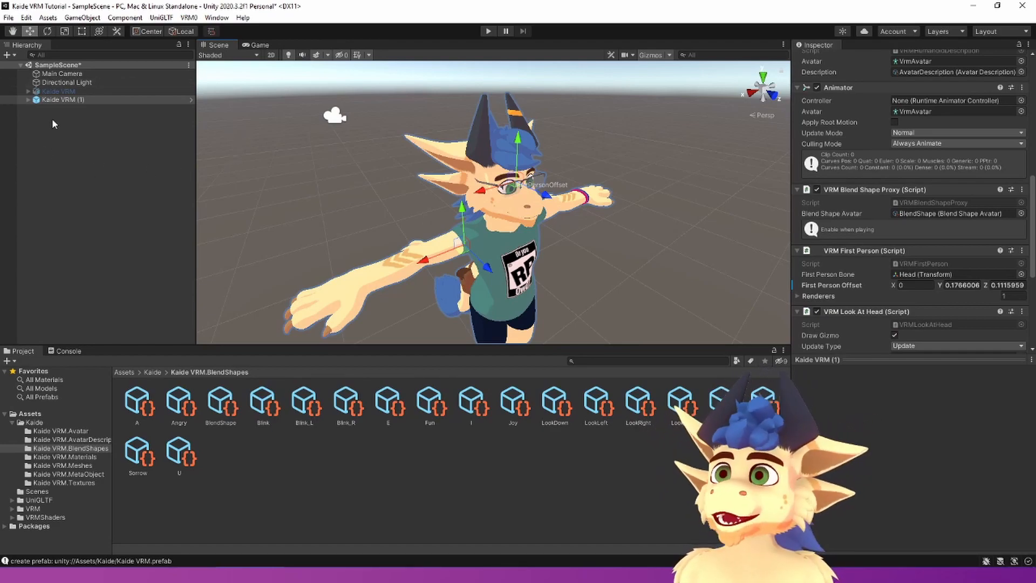
Set the number of Root Bones to 4 in the VRM Spring Bone script of the avatar's secondary object.
left_click(28, 99)
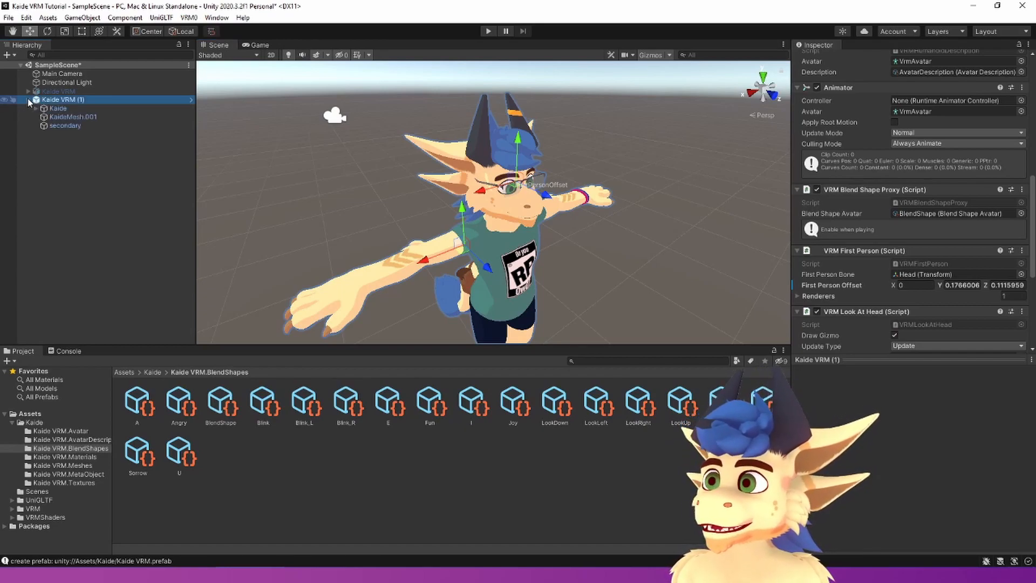
left_click(61, 125)
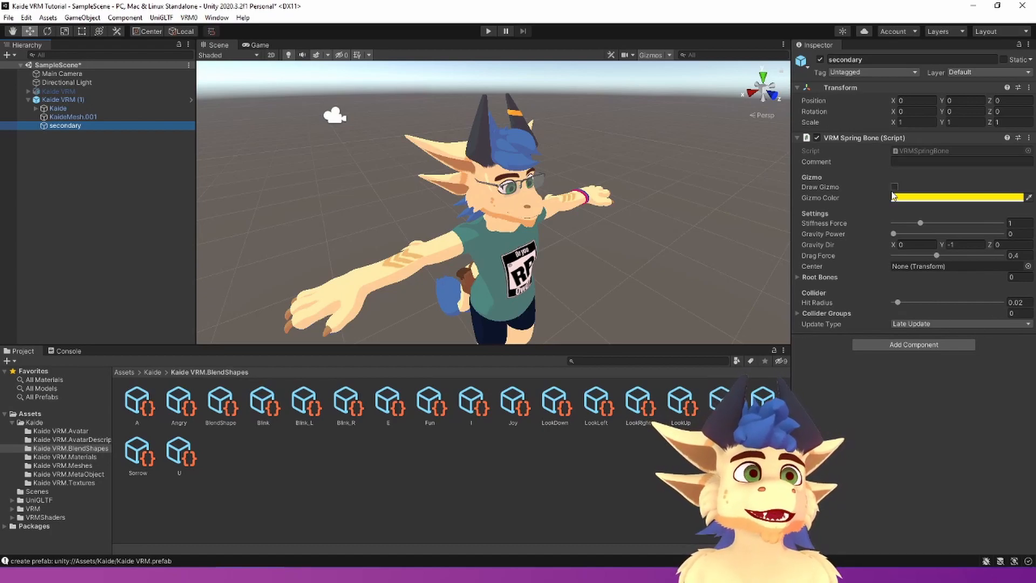
left_click(797, 277)
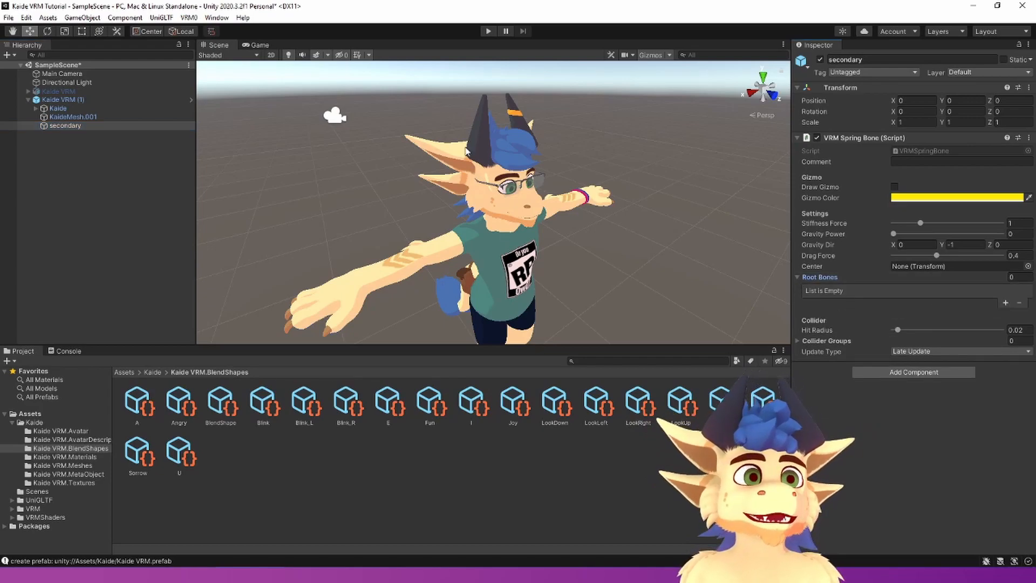
left_click(1008, 277)
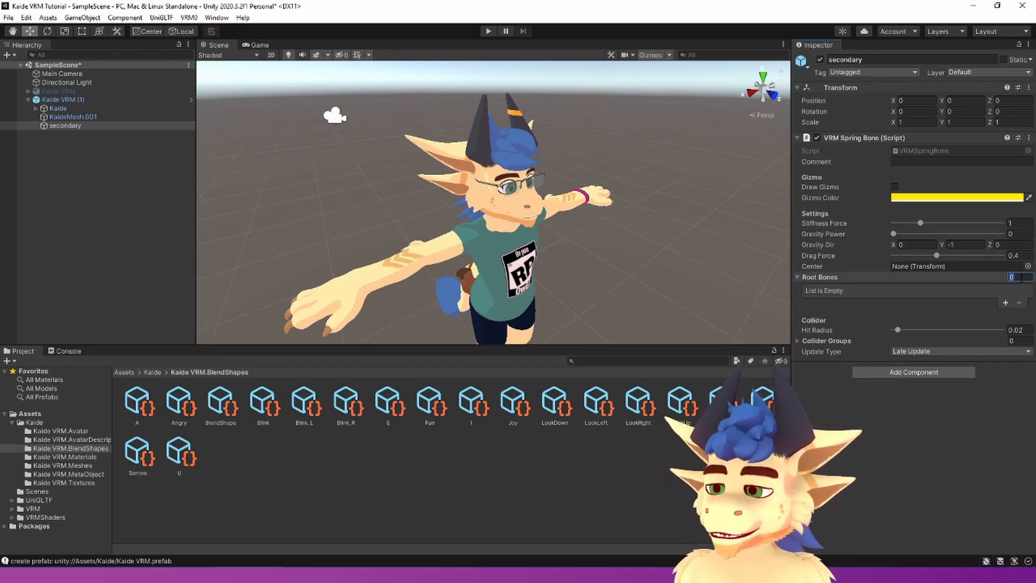
type("4")
key("Return")
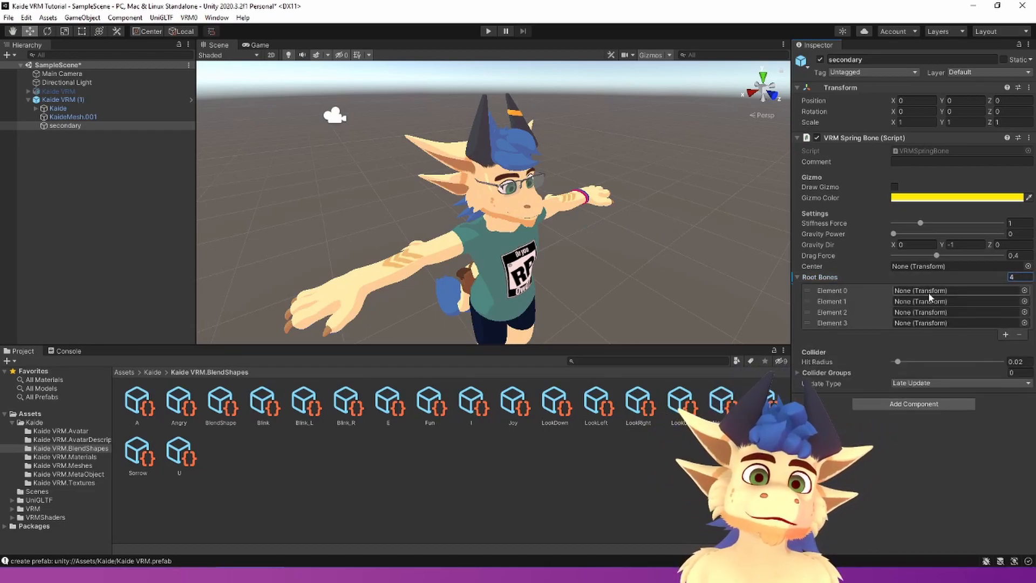
Assign the Ear02_L transform as Element 0 of the spring bone's Root Bones.
left_click(1024, 290)
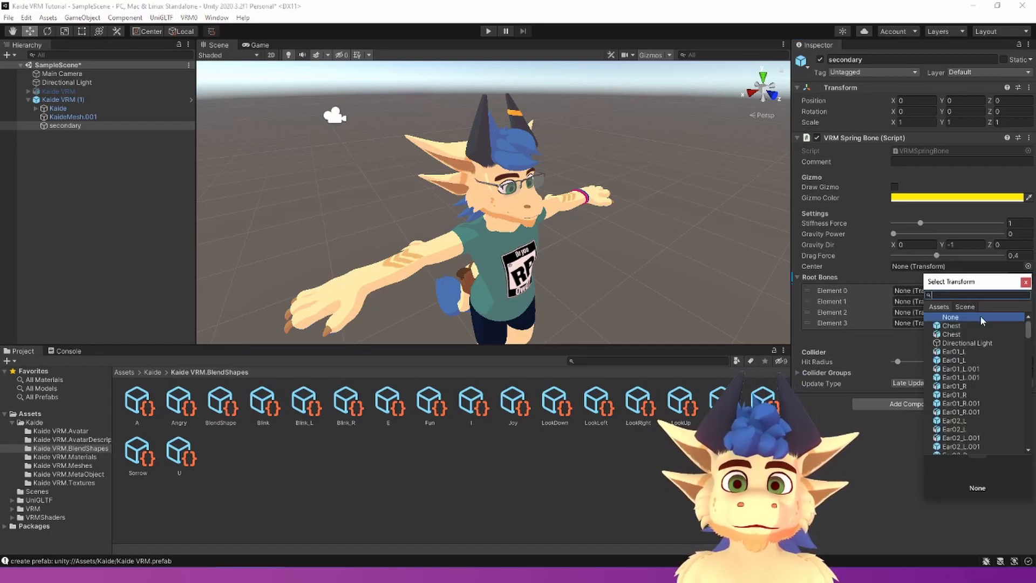
type("ear 02")
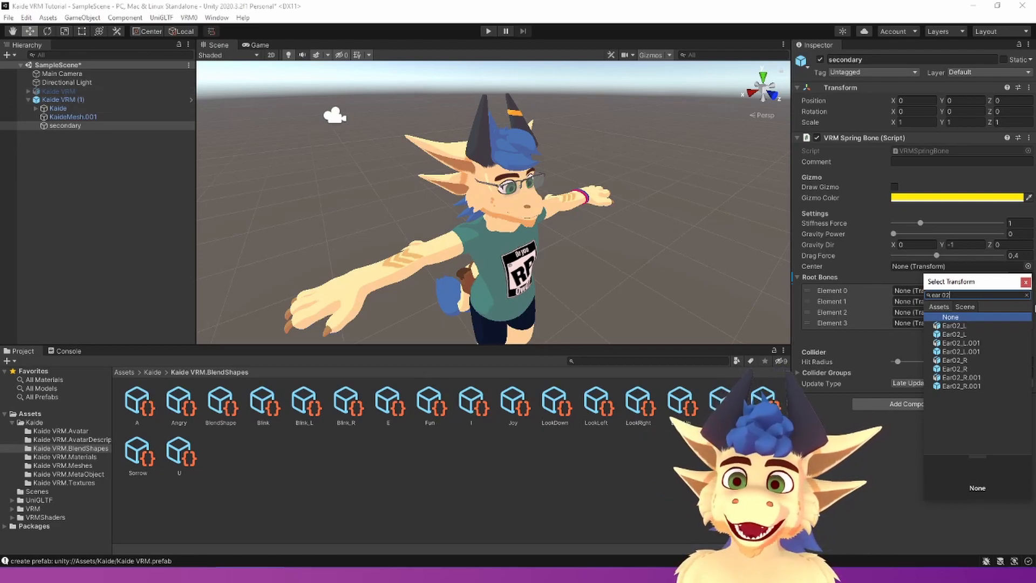
left_click(945, 335)
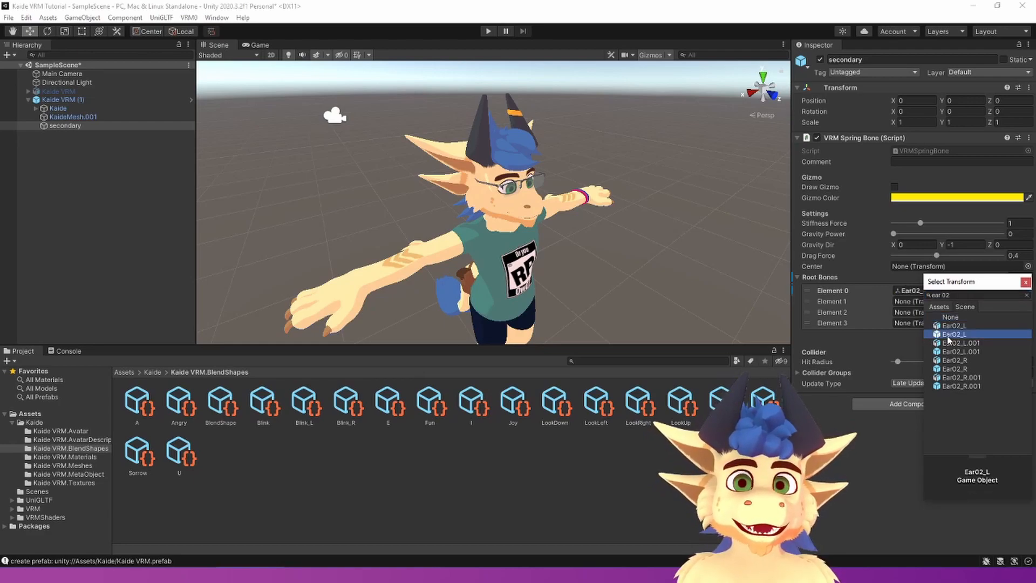
left_click(861, 349)
Assign the Ear02_L.001 transform as Element 1 of the spring bone's Root Bones.
left_click(1027, 301)
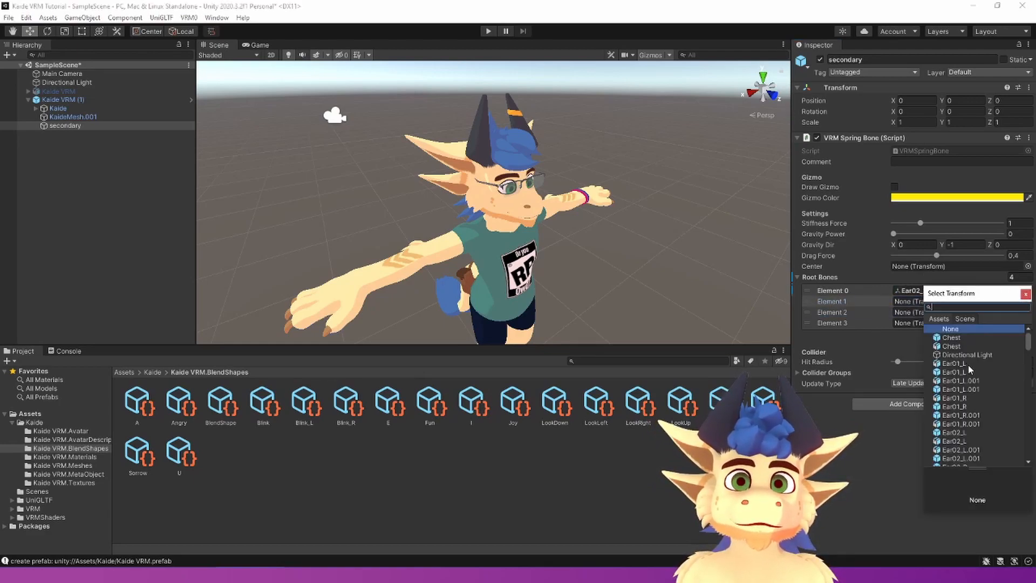
type("eas")
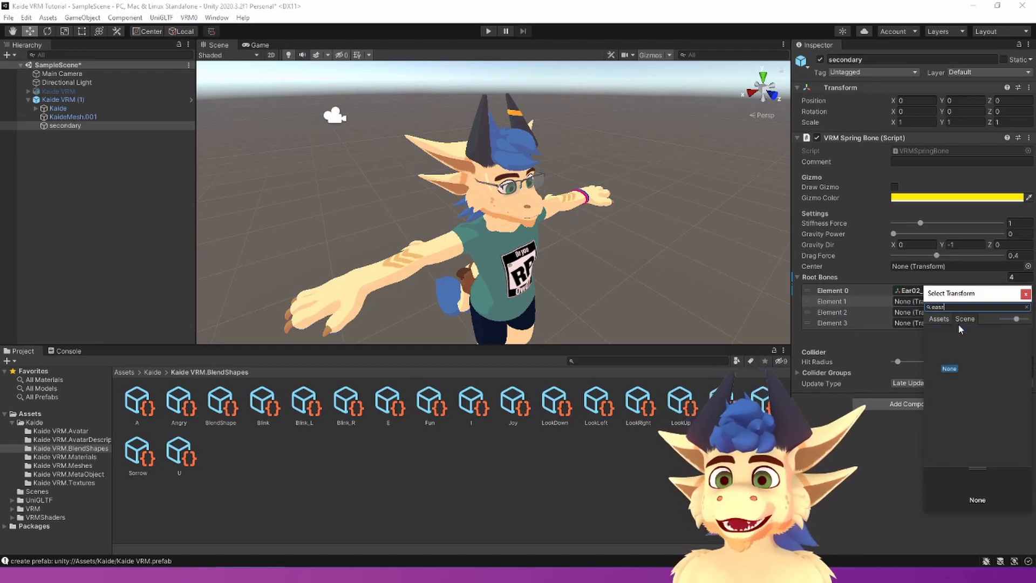
key("BackSpace")
type("r 02")
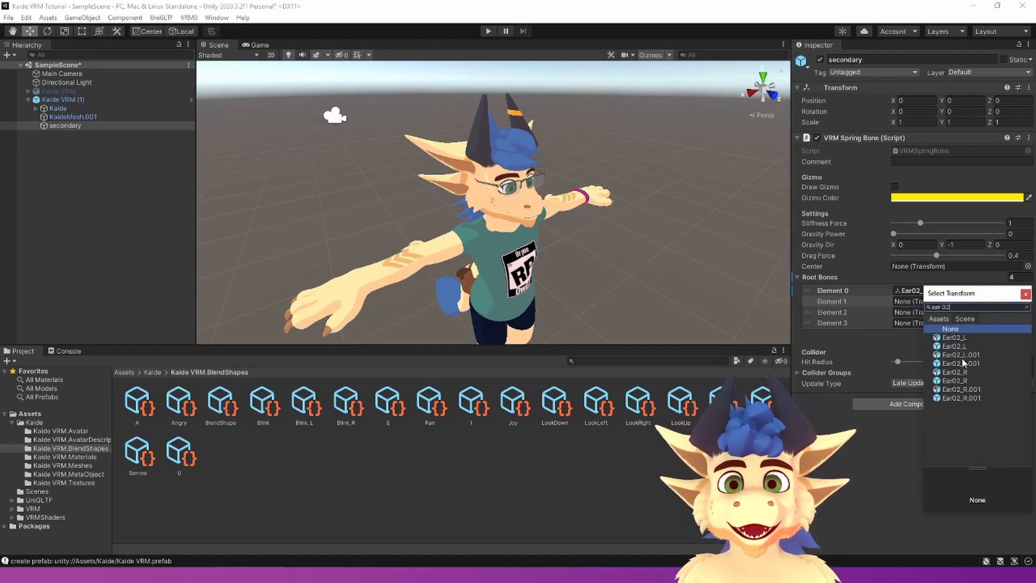
left_click(964, 364)
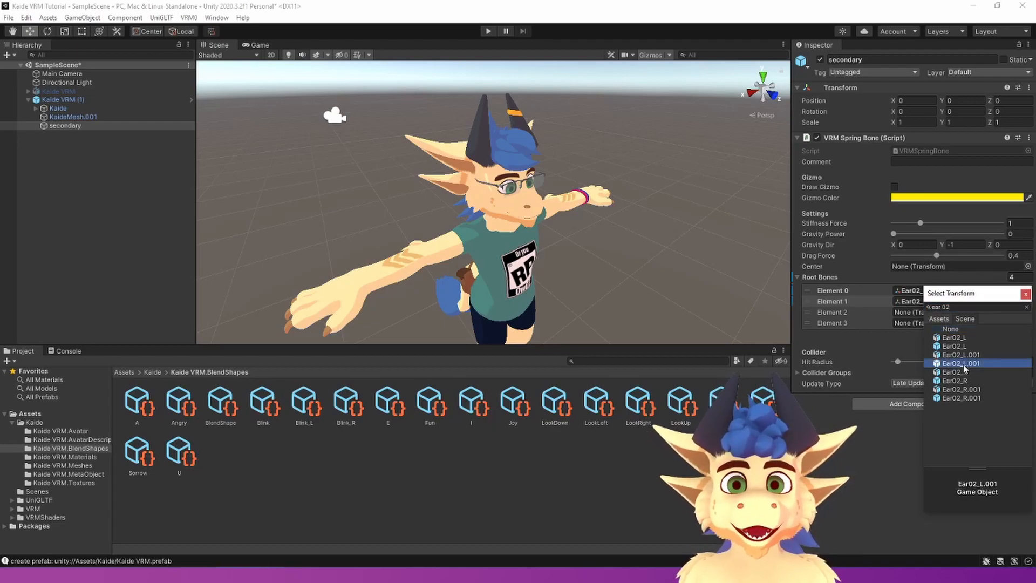
left_click(1024, 296)
Assign the Ear02_R transform as Element 2 of the spring bone's Root Bones.
left_click(1025, 312)
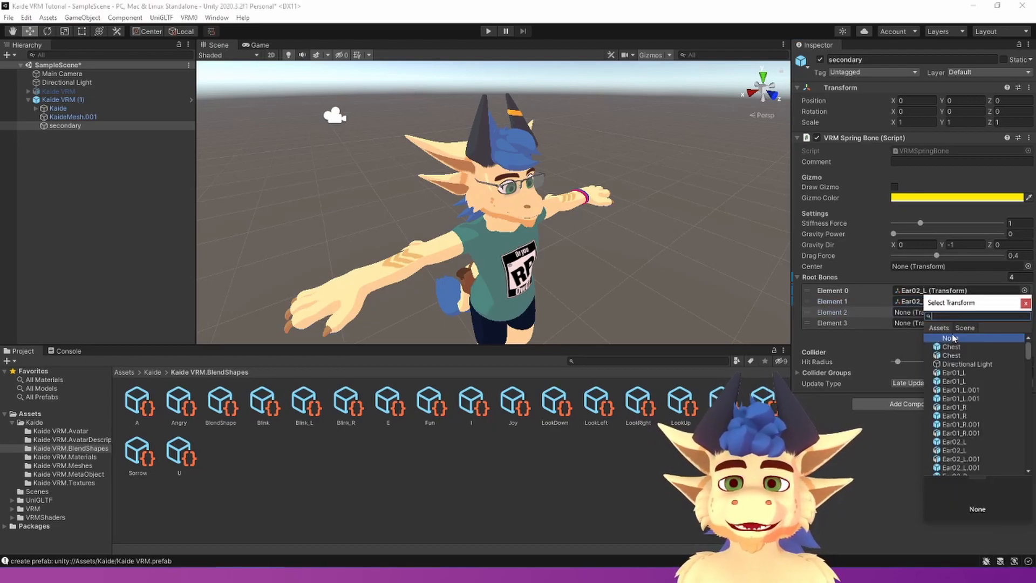
type("ear 0")
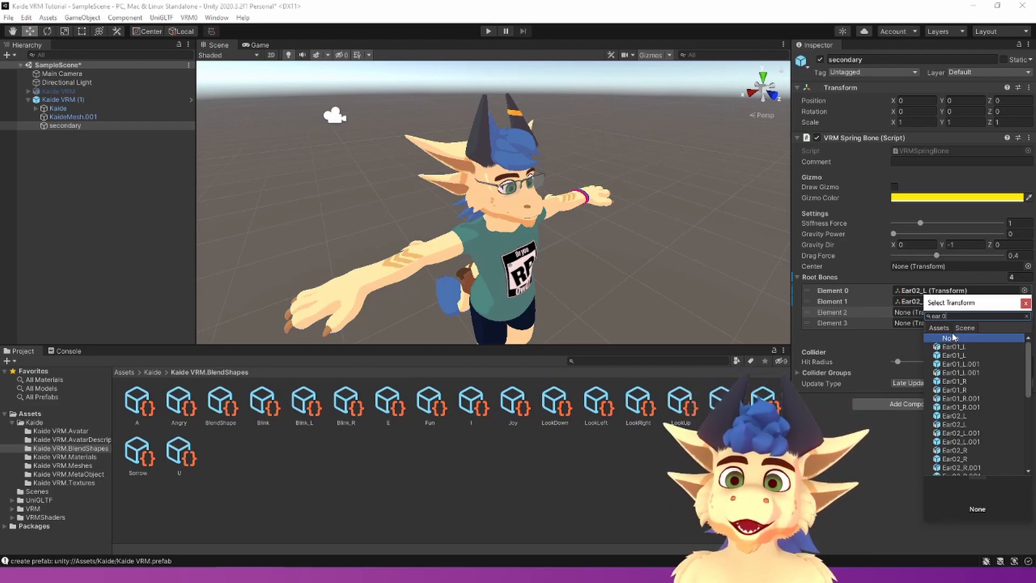
type("2")
left_click(965, 390)
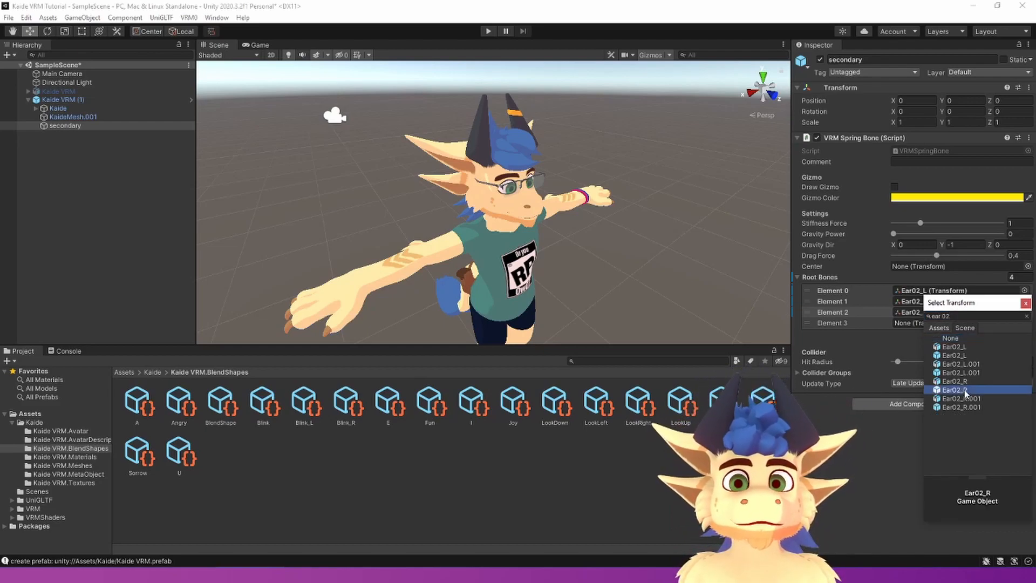
Assign the Ear02_R.001 transform as Element 3 of the spring bone's Root Bones.
key("Return")
left_click(1025, 323)
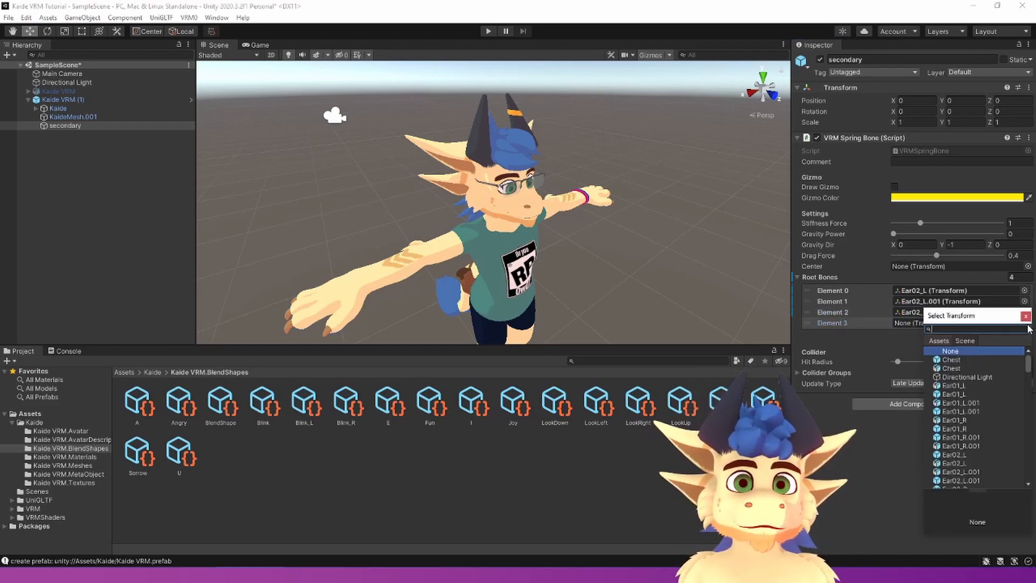
type("ear02.")
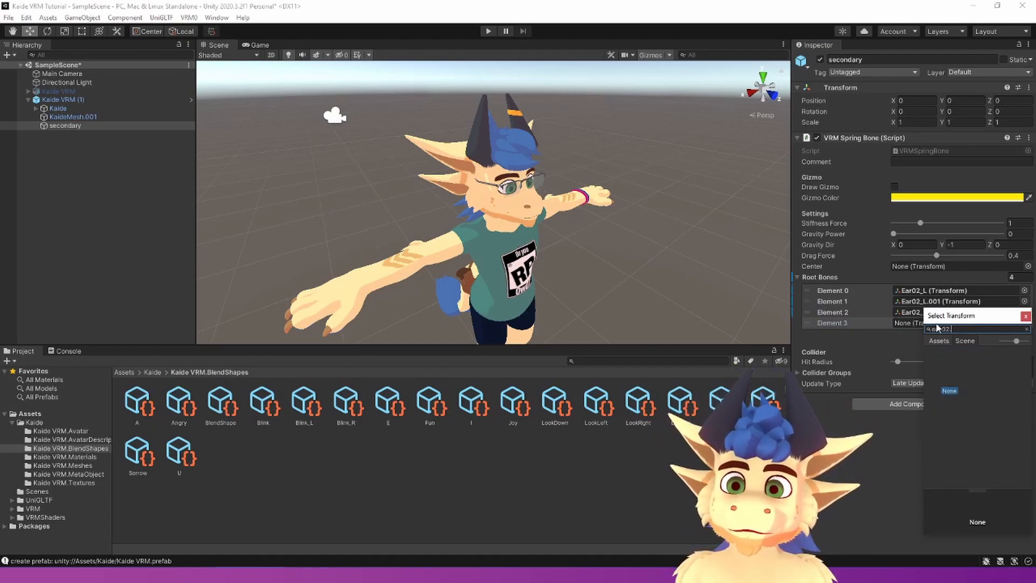
key("BackSpace")
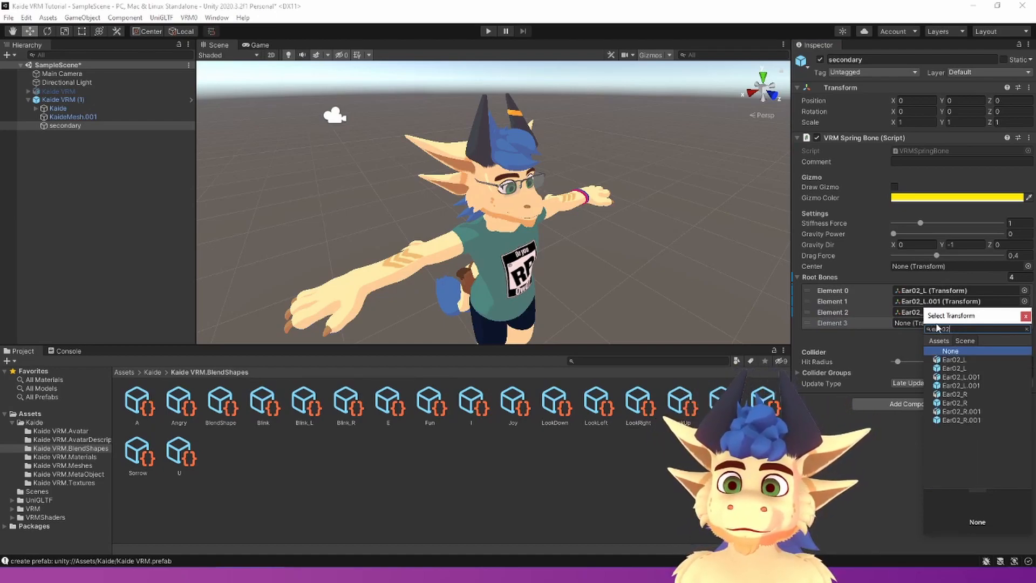
left_click(968, 420)
left_click(1025, 316)
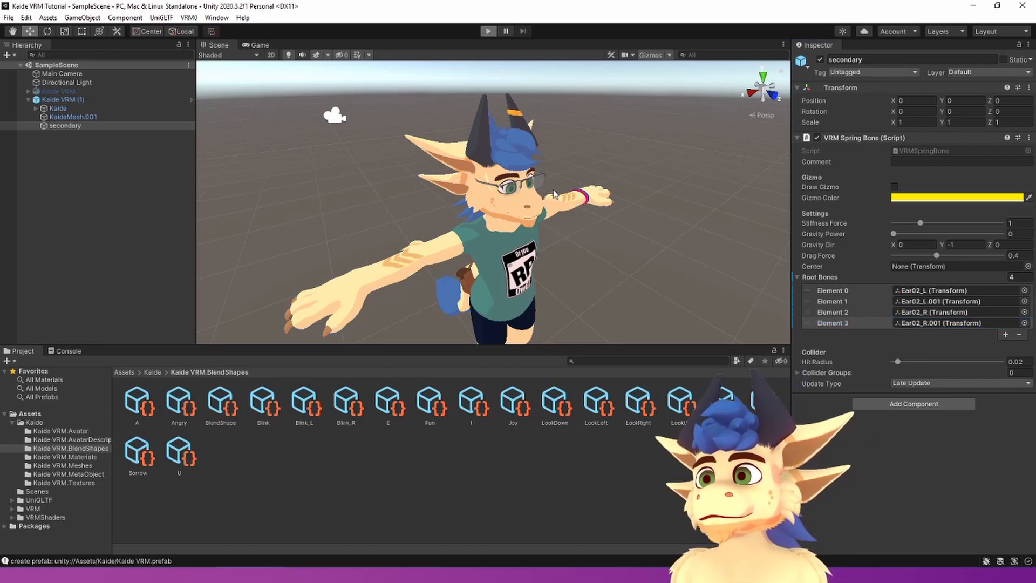
Run the scene in Play mode and rotate Kaide VRM (1) in the Scene view to test the ear spring bones.
key("ctrl+p")
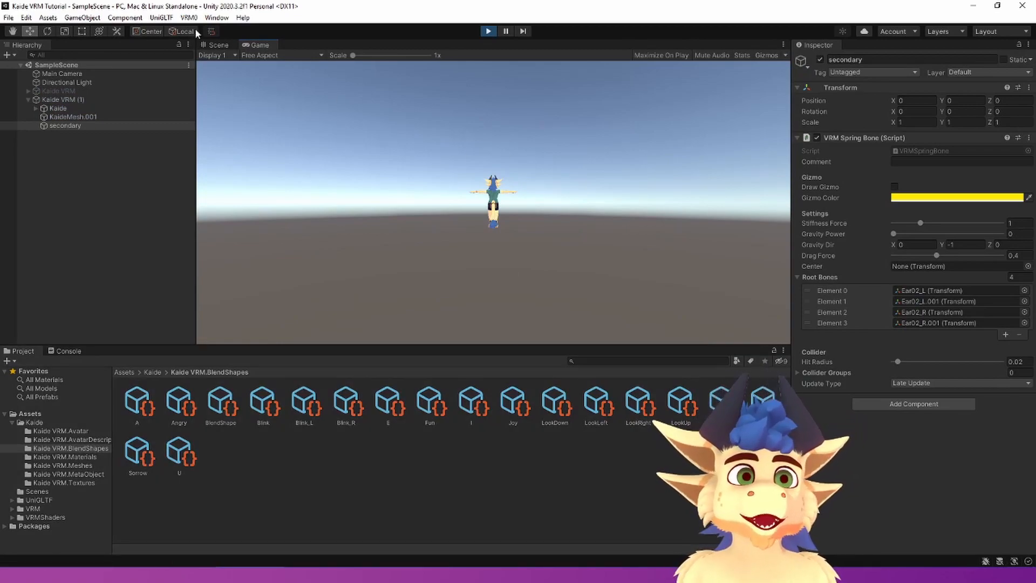
left_click(217, 45)
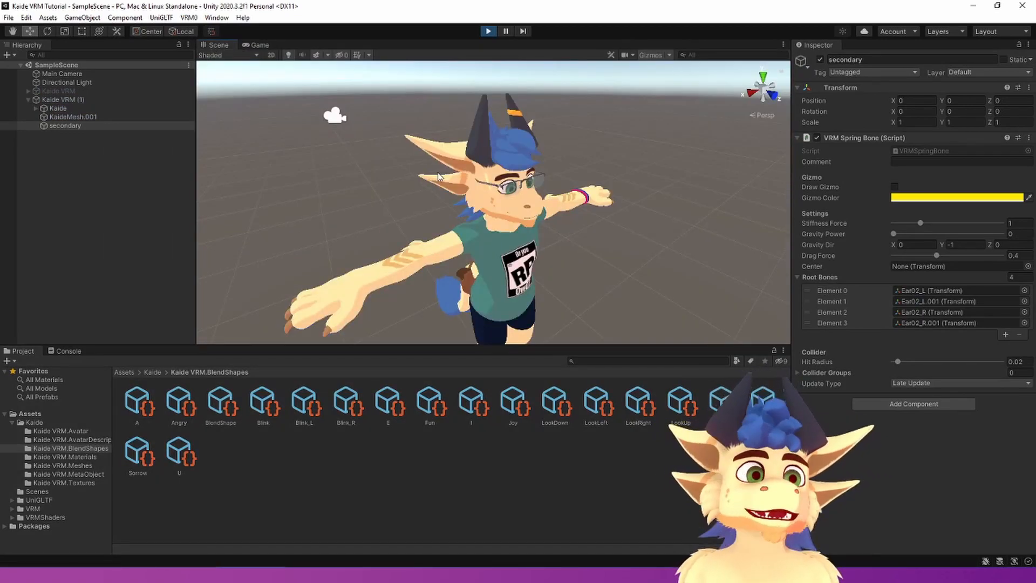
scroll(508, 205, "down", 3)
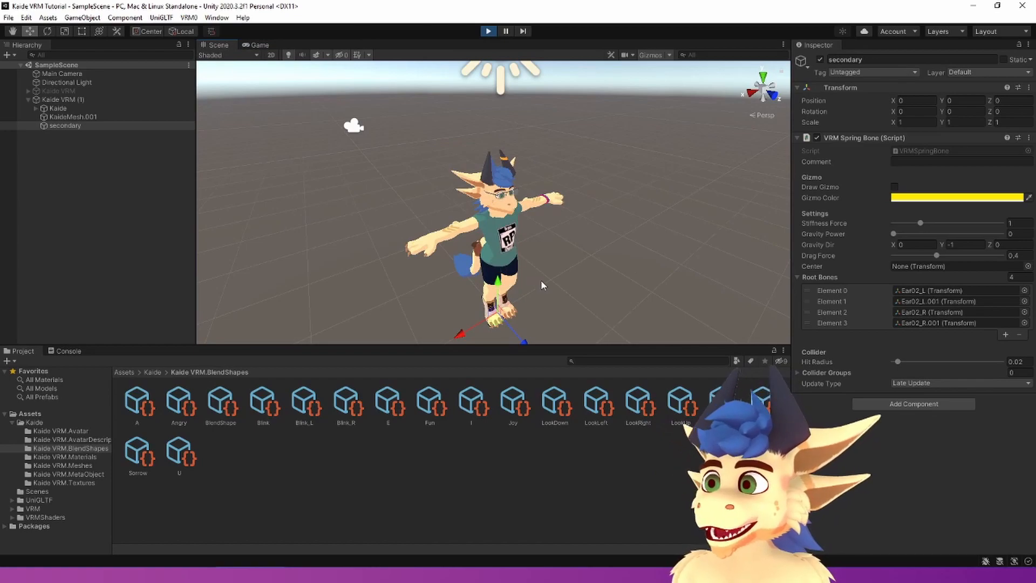
left_click(65, 100)
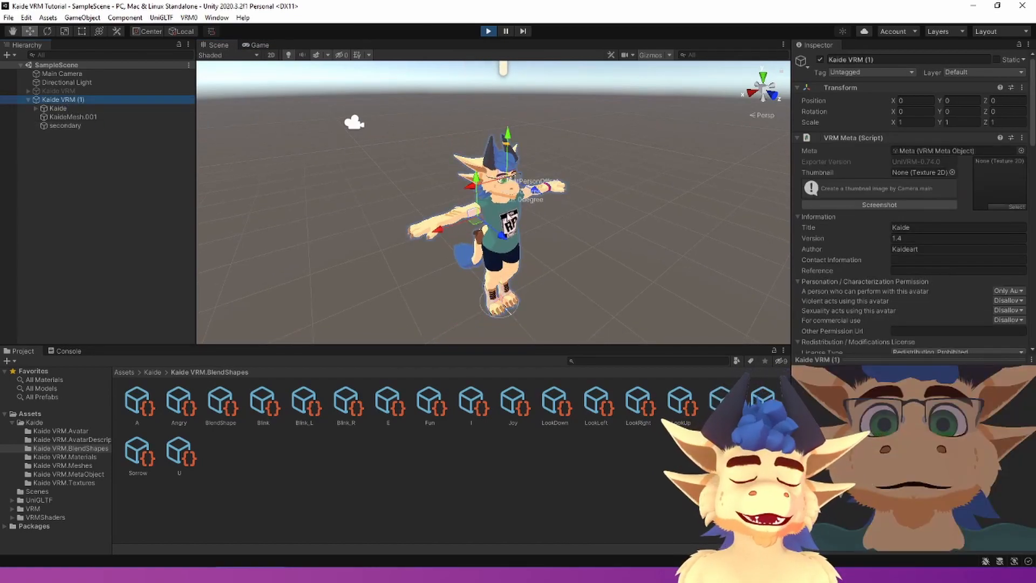
key("e")
mouse_move(473, 248)
left_mouse_down()
mouse_move(548, 233)
mouse_move(415, 244)
mouse_move(485, 246)
left_mouse_up()
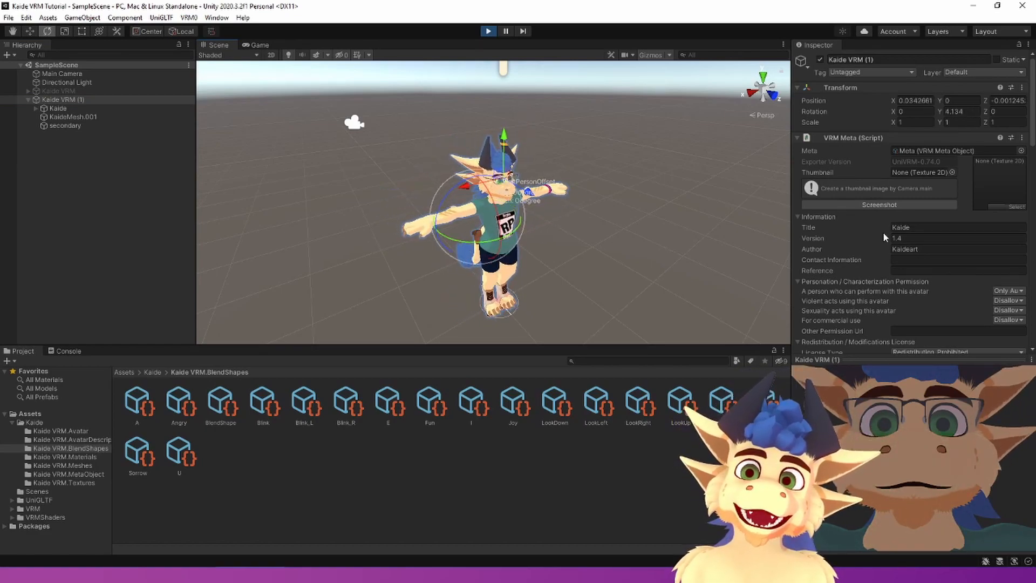
Set the ear spring bone's Stiffness Force to 2.78 on the secondary object and rotate the avatar to test it.
scroll(883, 237, "down", 15)
left_click(64, 125)
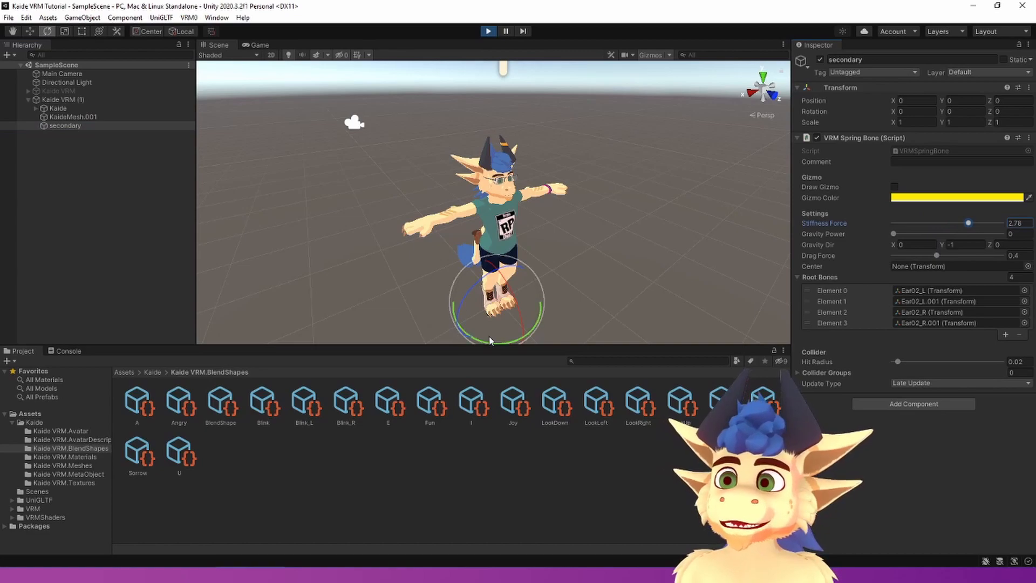
left_click(502, 308)
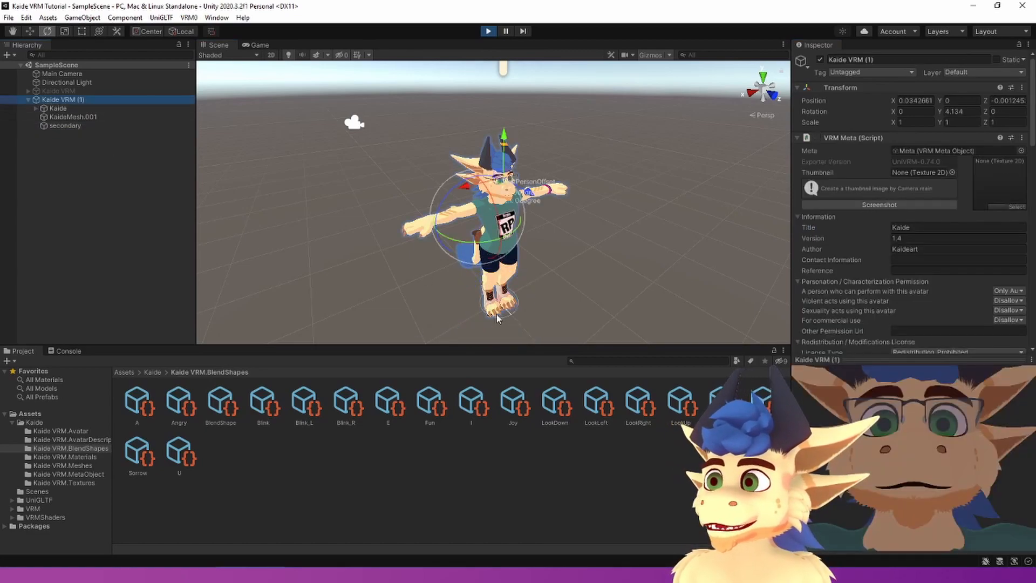
left_click_drag(462, 245, 209, 164)
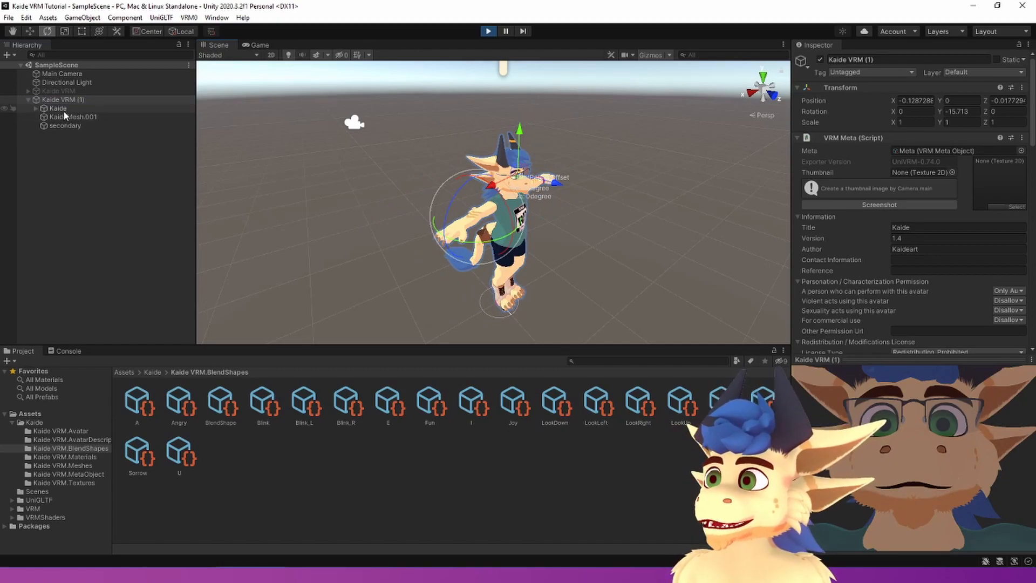
Set the ear spring bone's Drag Force to about 0.545 and rotate the avatar again to test the movement.
left_click(66, 124)
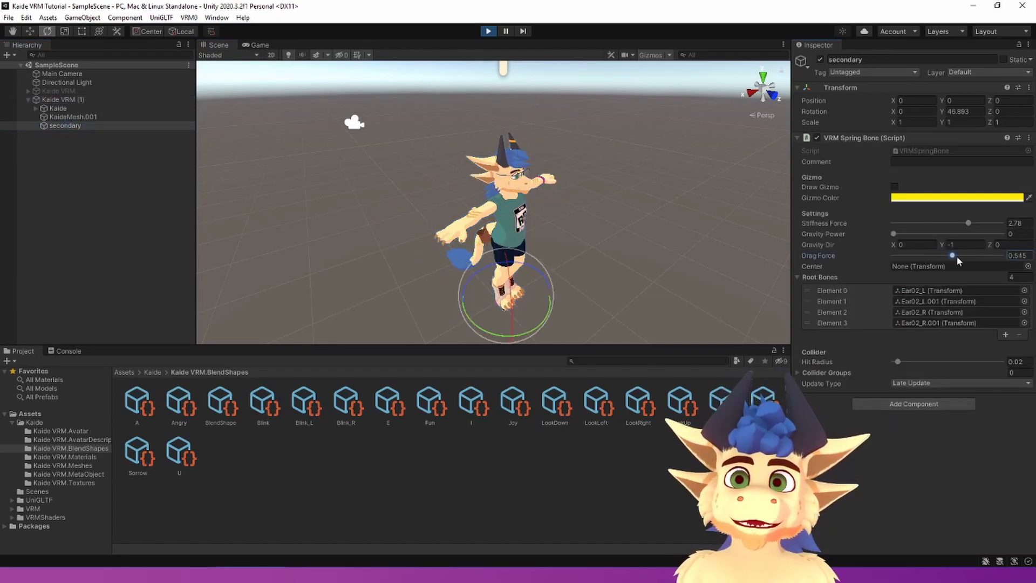
left_click(484, 311)
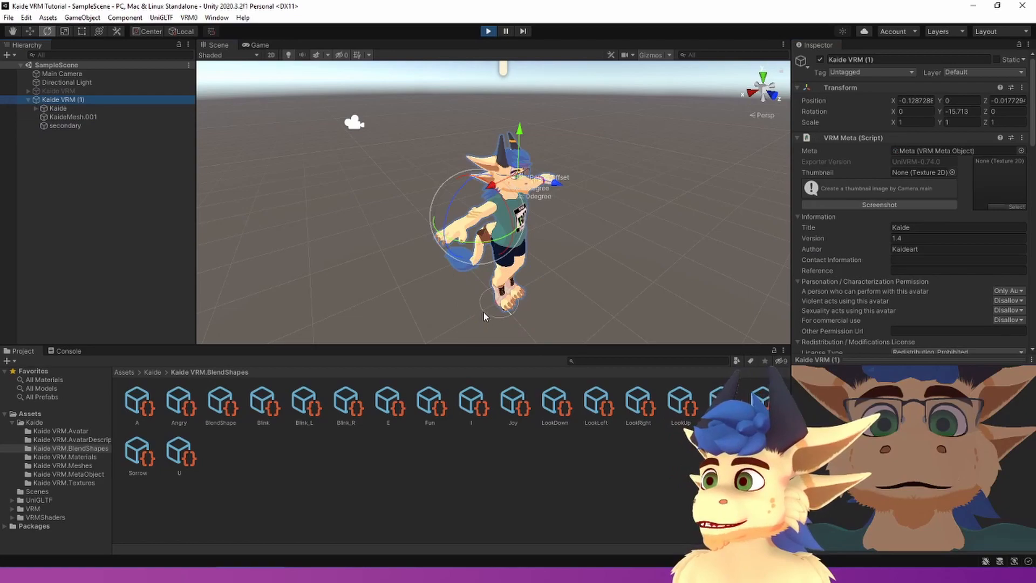
left_click_drag(471, 252, 431, 249)
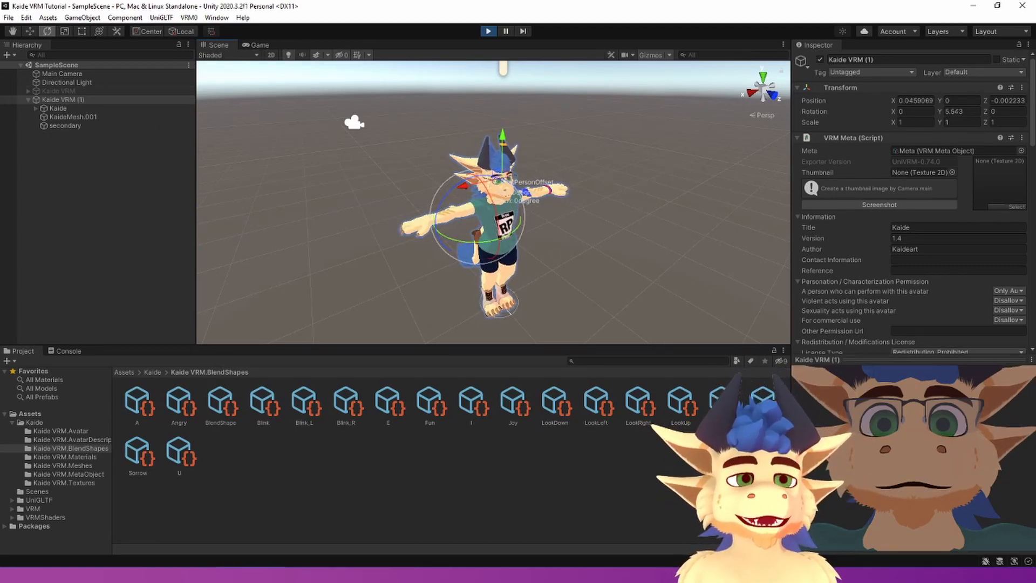
Copy the Tail_02 VRM Spring Bone component from the secondary object, stop Play mode and paste its values back onto that component.
double_click(64, 125)
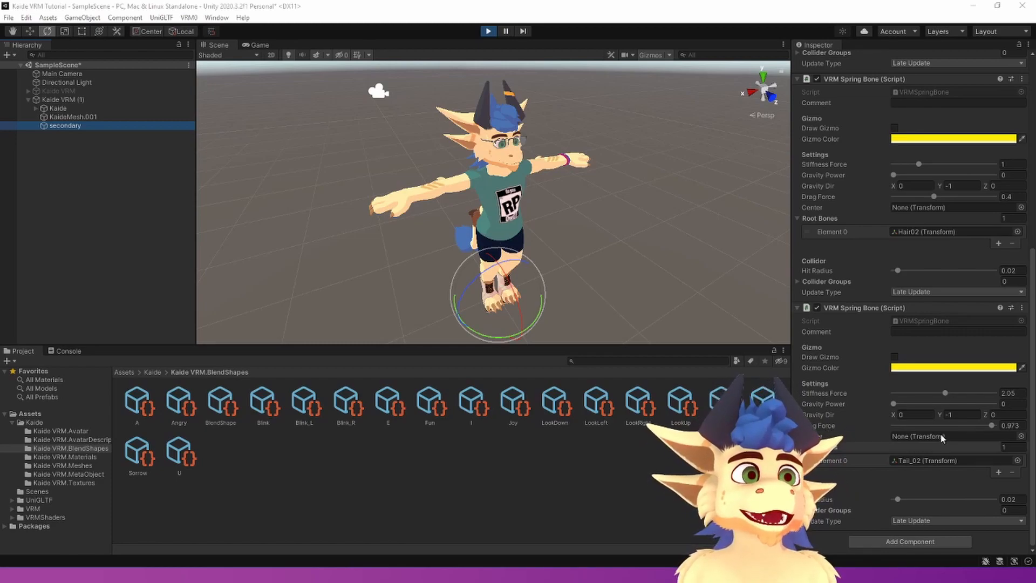
left_click(1022, 308)
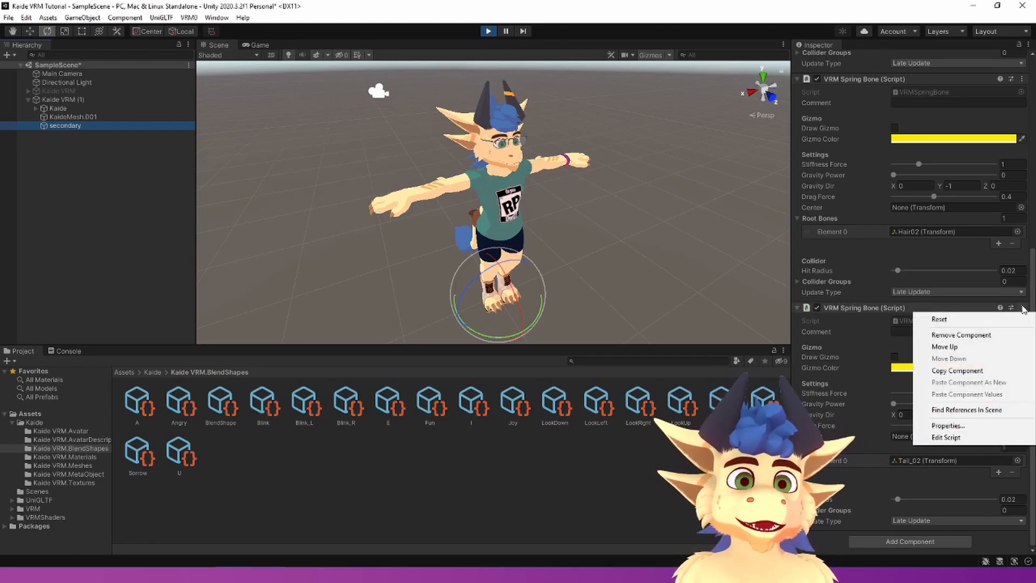
left_click(963, 373)
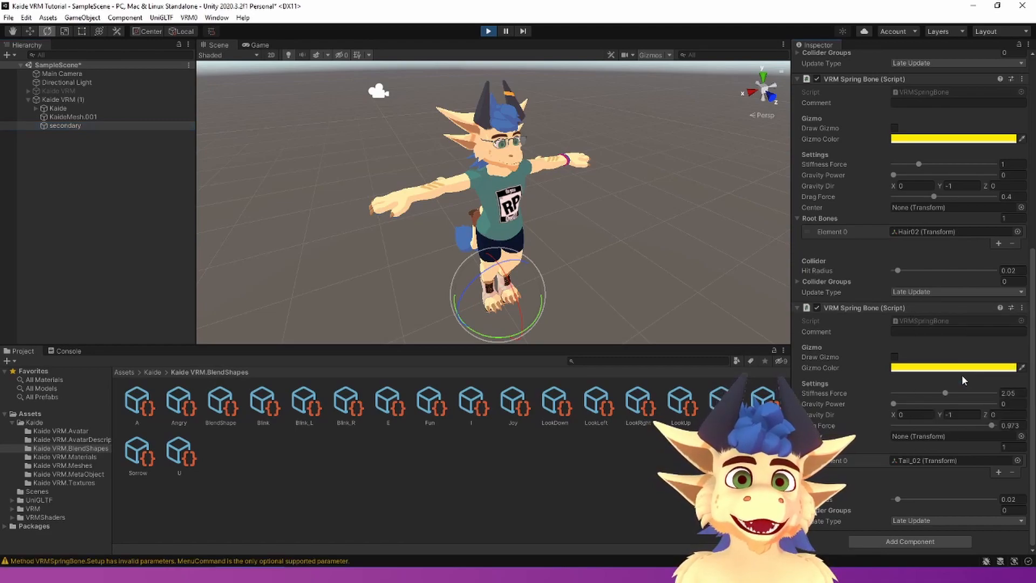
left_click(489, 30)
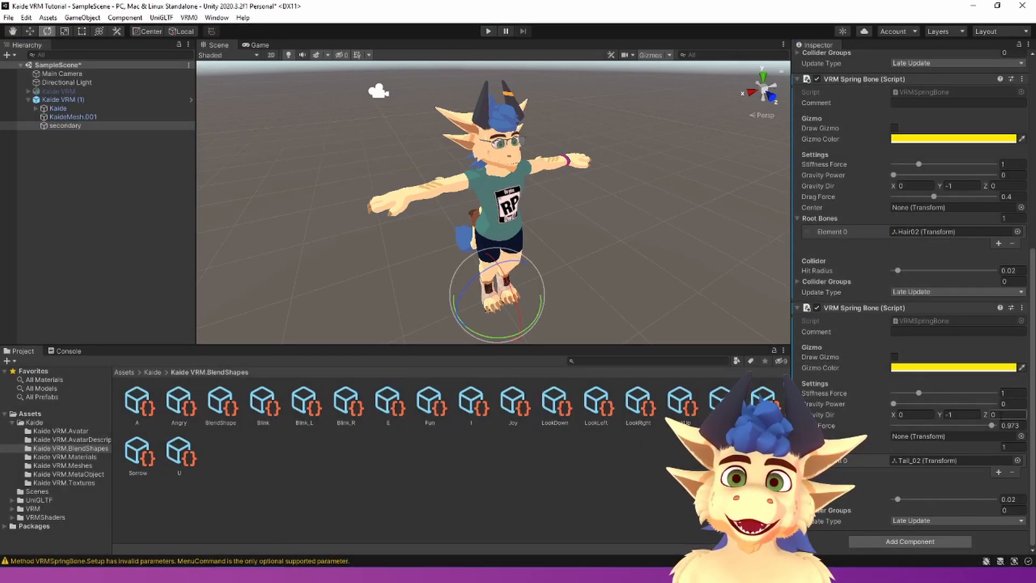
left_click(1022, 308)
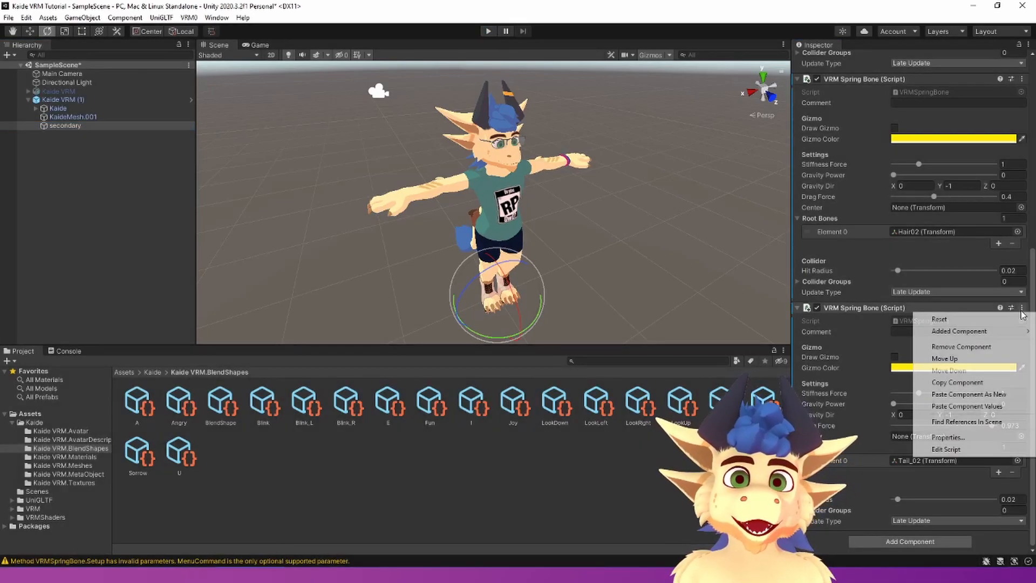
left_click(966, 406)
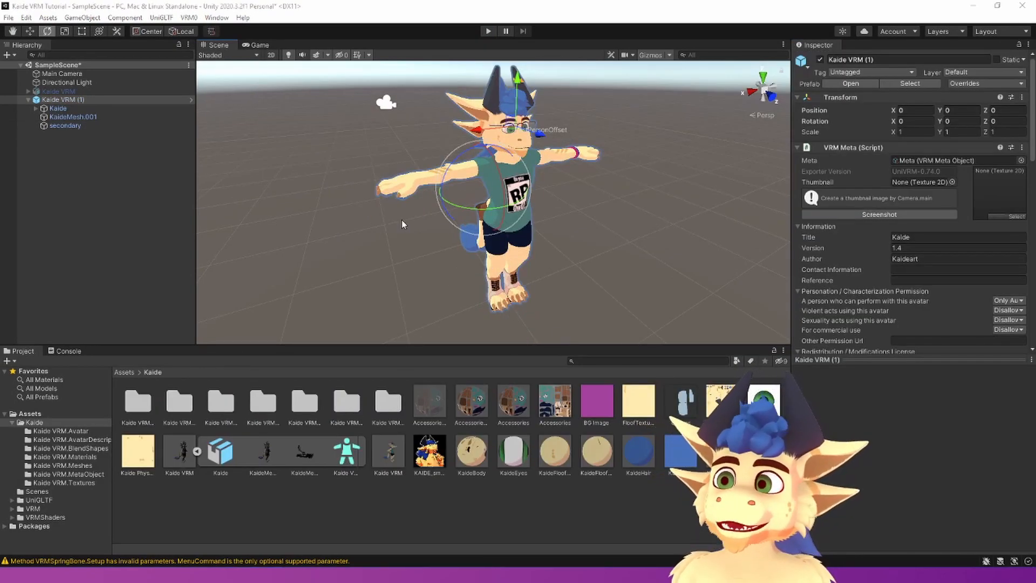
Open the UniVRM-0.74.0 exporter for the Kaide VRM (1) root and assign the KAIDE_smug image as its thumbnail.
left_click(189, 18)
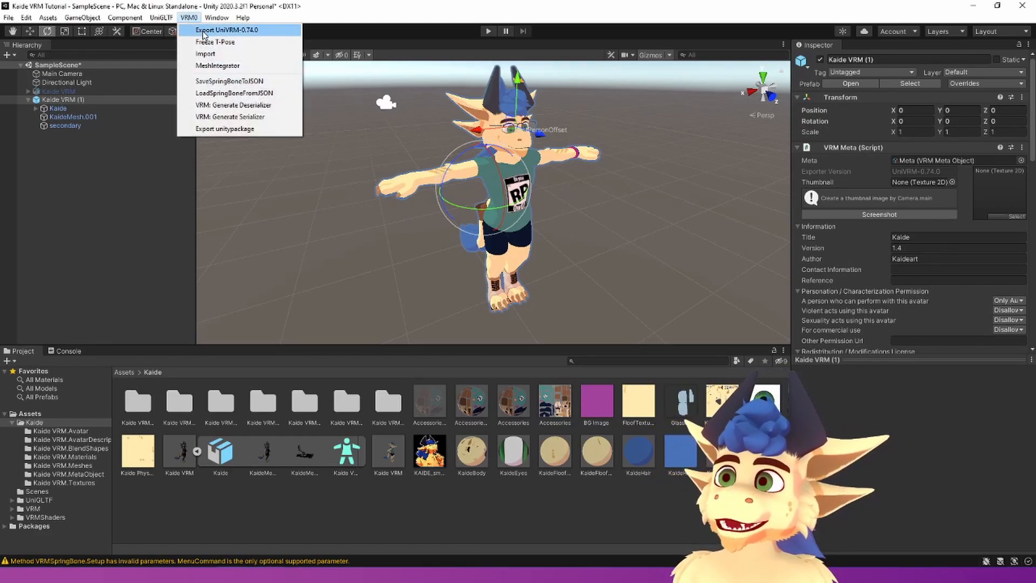
left_click(204, 30)
left_click_drag(624, 85, 602, 117)
left_click_drag(255, 267, 382, 267)
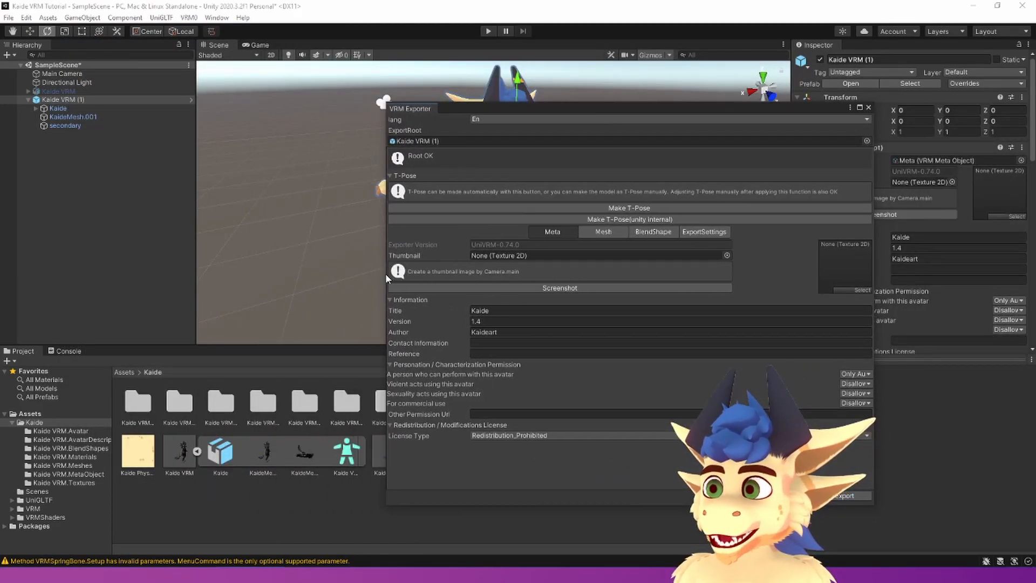
left_click_drag(509, 106, 610, 71)
left_click_drag(438, 460, 932, 233)
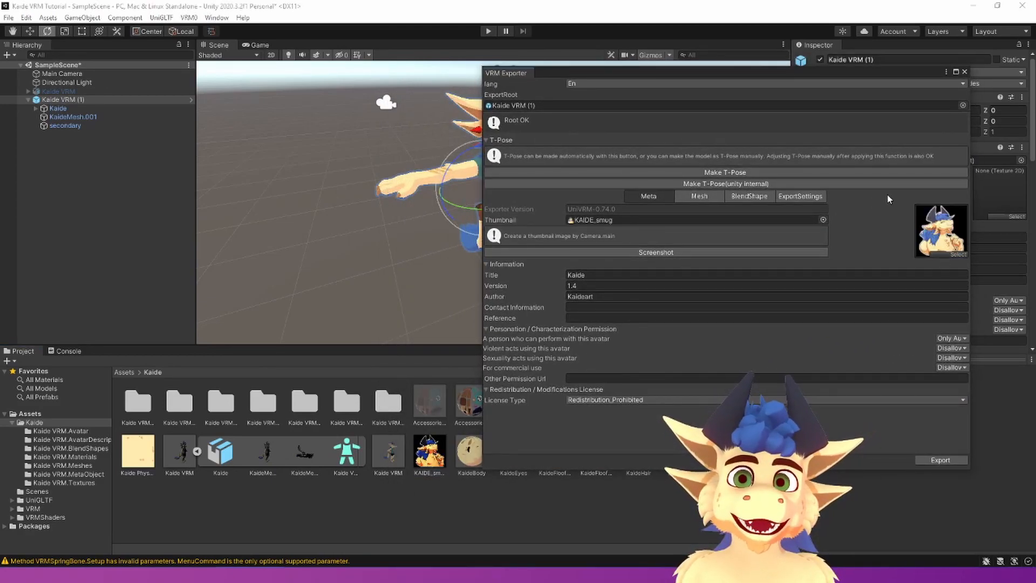
left_click_drag(695, 73, 546, 171)
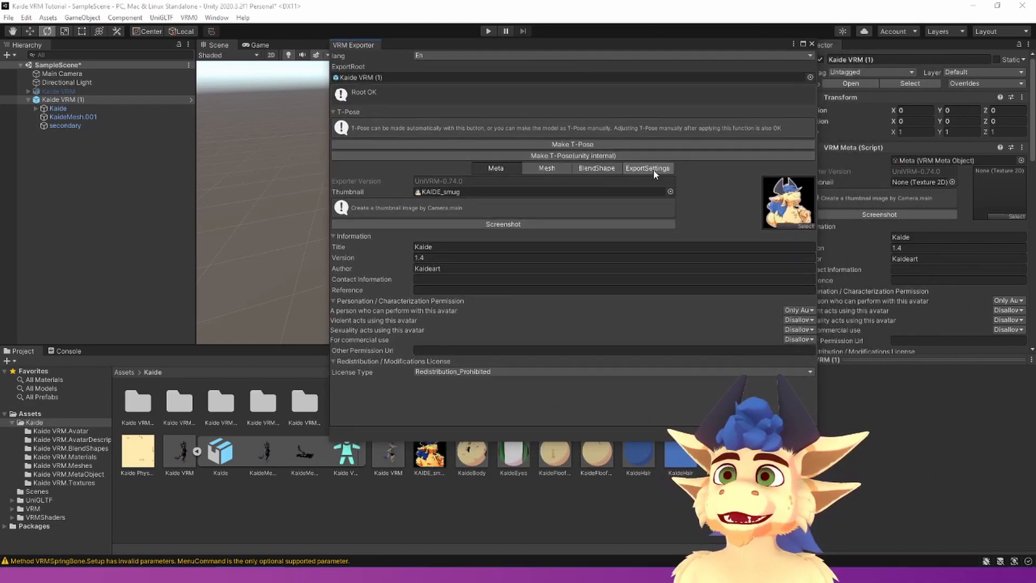
Check the export settings and export the avatar as Kaide VRM done.vrm into the Vids folder.
left_click(639, 170)
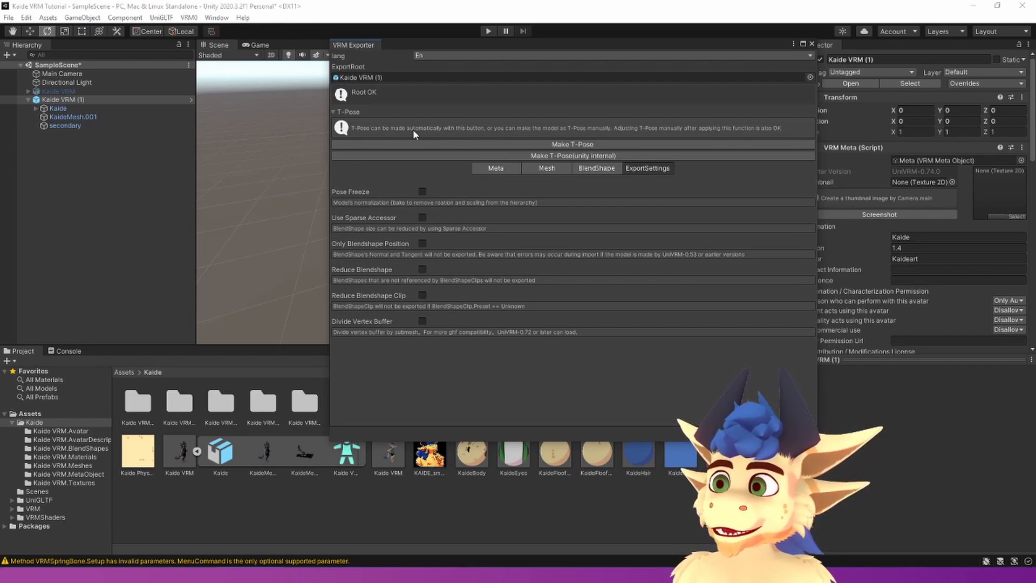
left_click(489, 167)
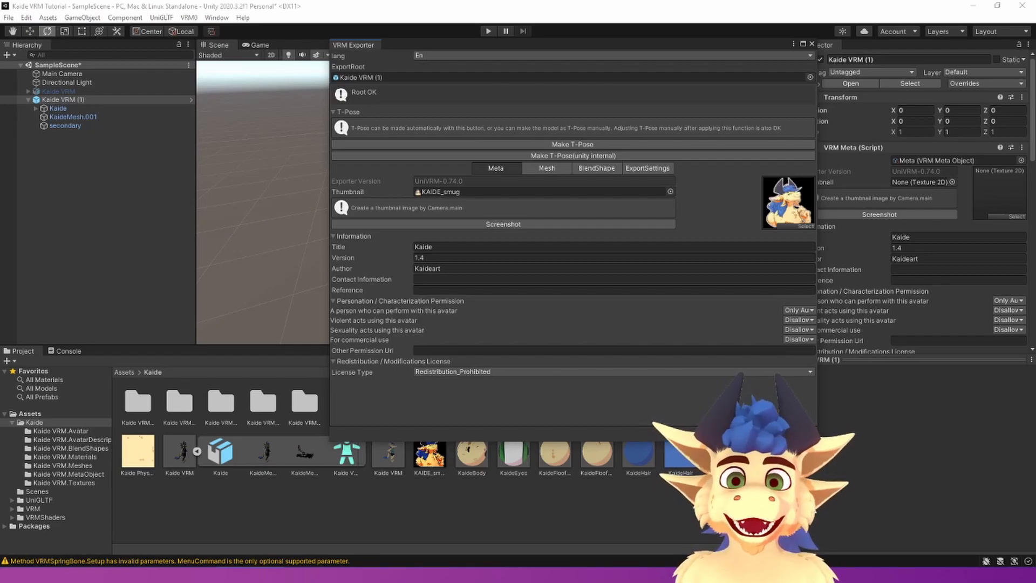
left_click(786, 433)
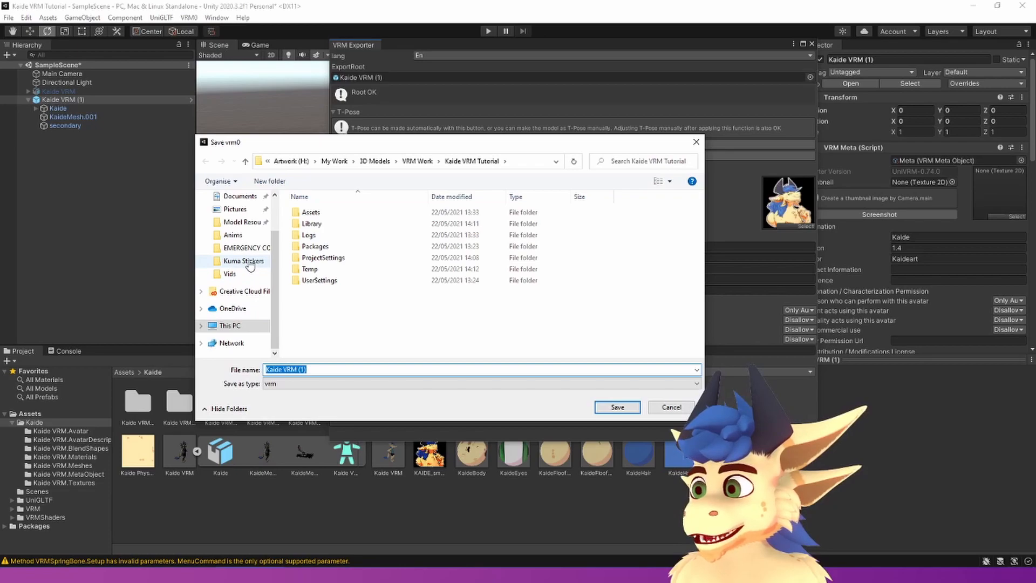
scroll(249, 265, "up", 1)
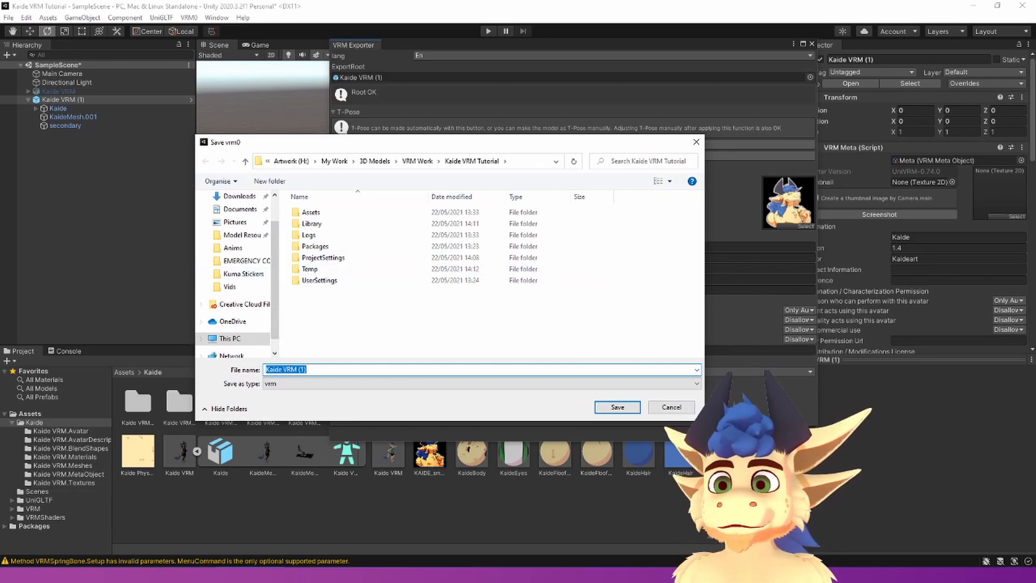
key("Return")
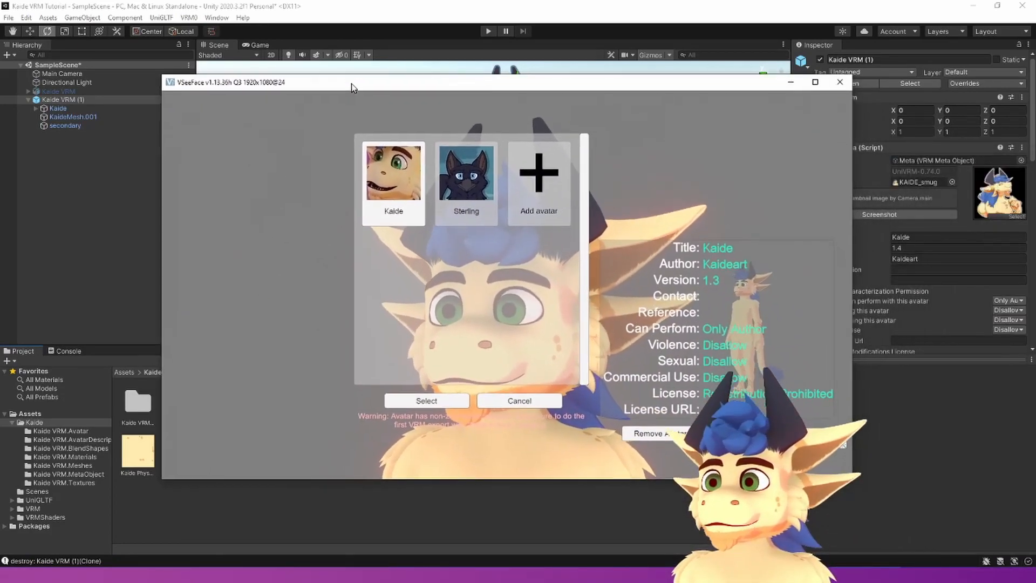
In VSeeFace, add Kaide VRM done.vrm from the Vids folder as a new avatar and load it.
left_click(539, 179)
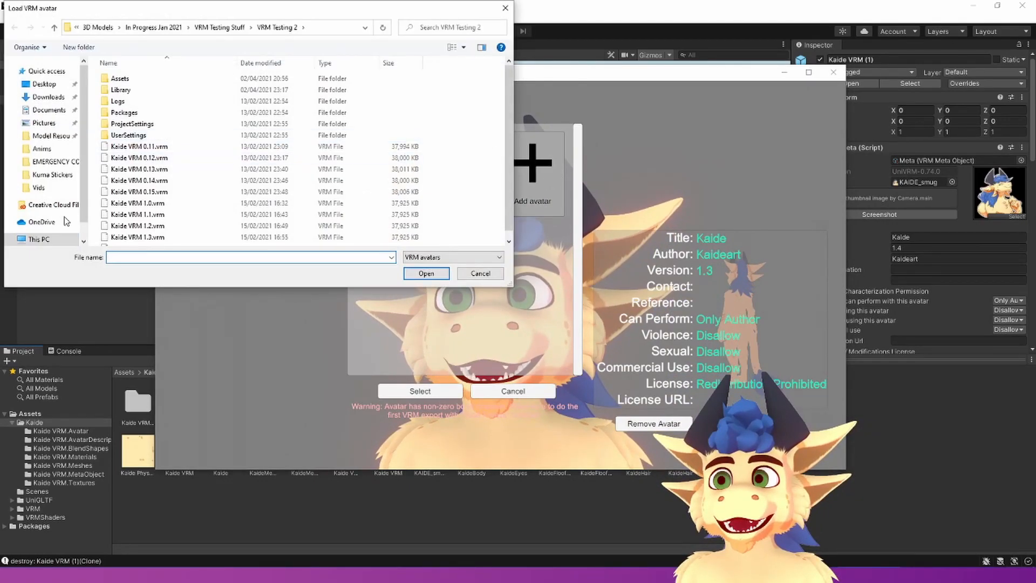
scroll(39, 205, "down", 2)
left_click(43, 219)
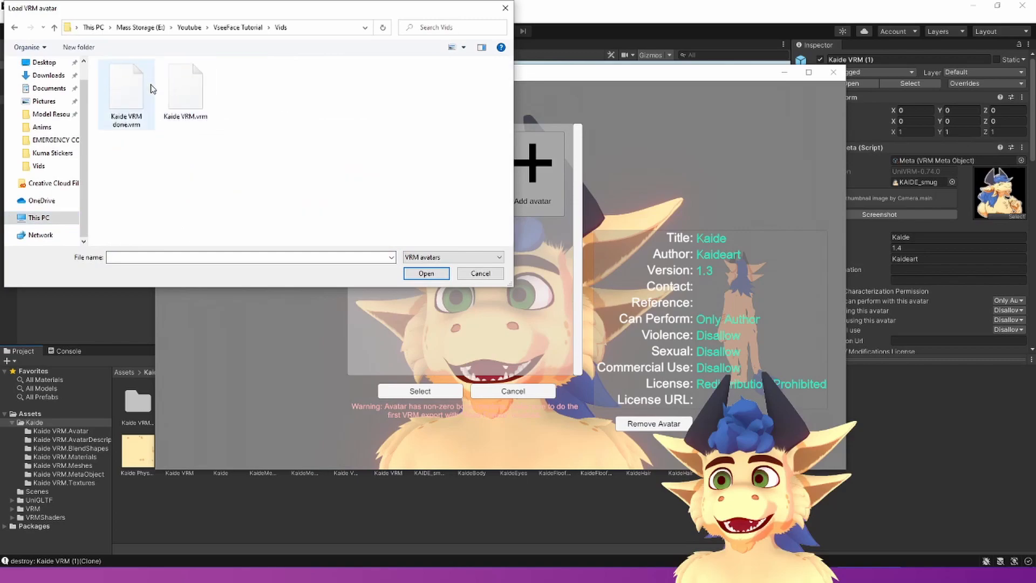
double_click(127, 91)
left_click(549, 176)
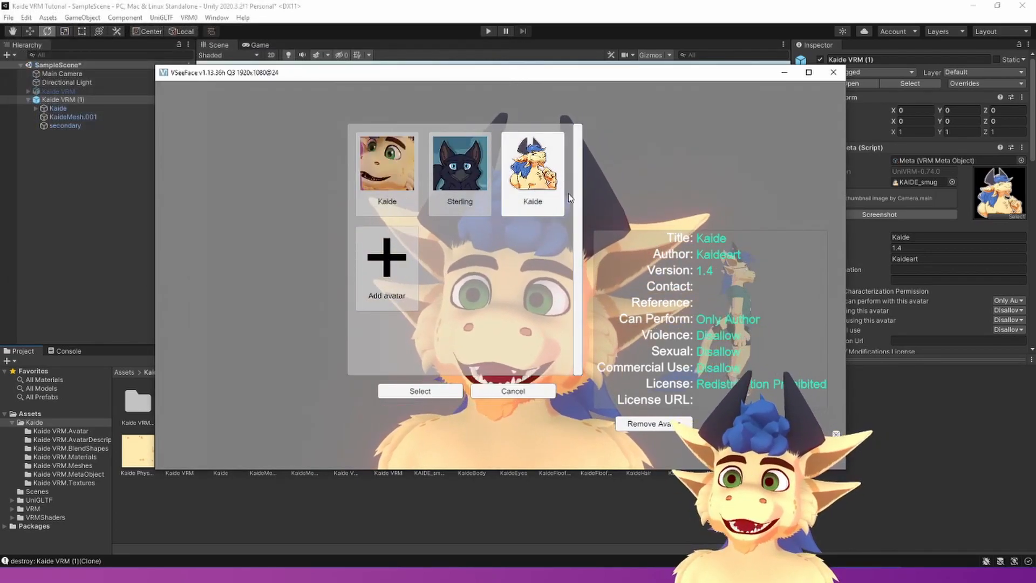
left_click(411, 396)
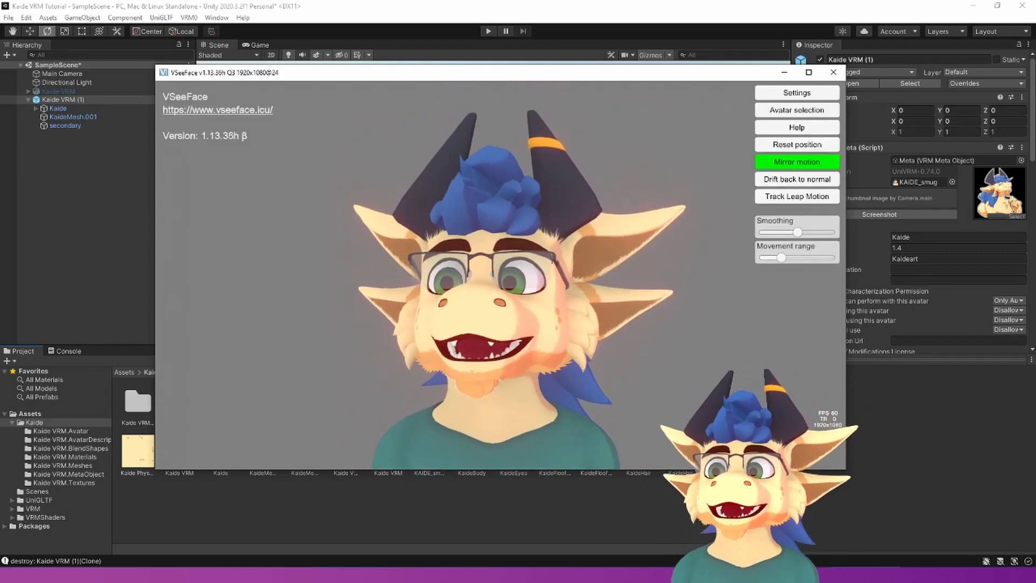